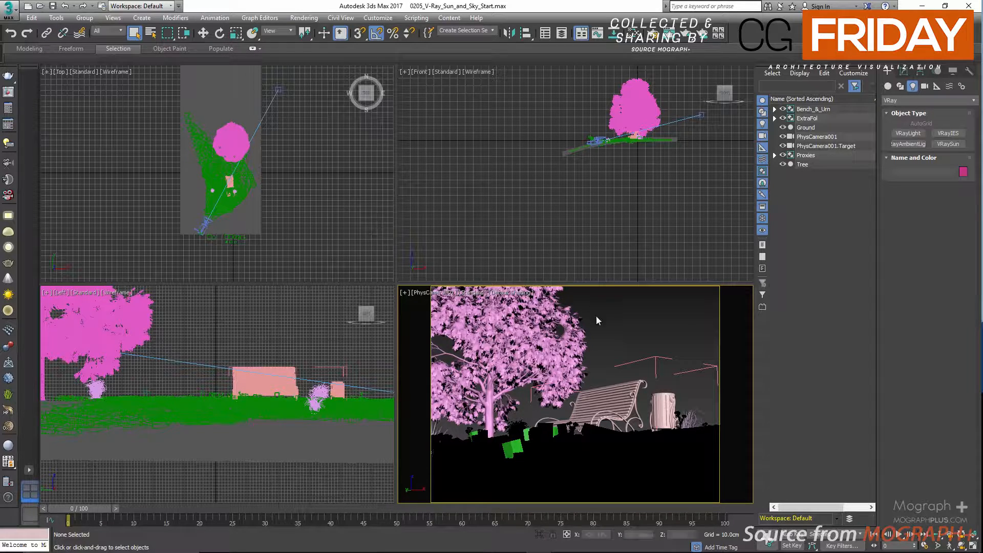
Examine the tree, bench, urn, proxy grass and extra foliage in a maximized perspective view, and return to the four-viewport layout with the camera view
key("alt+w")
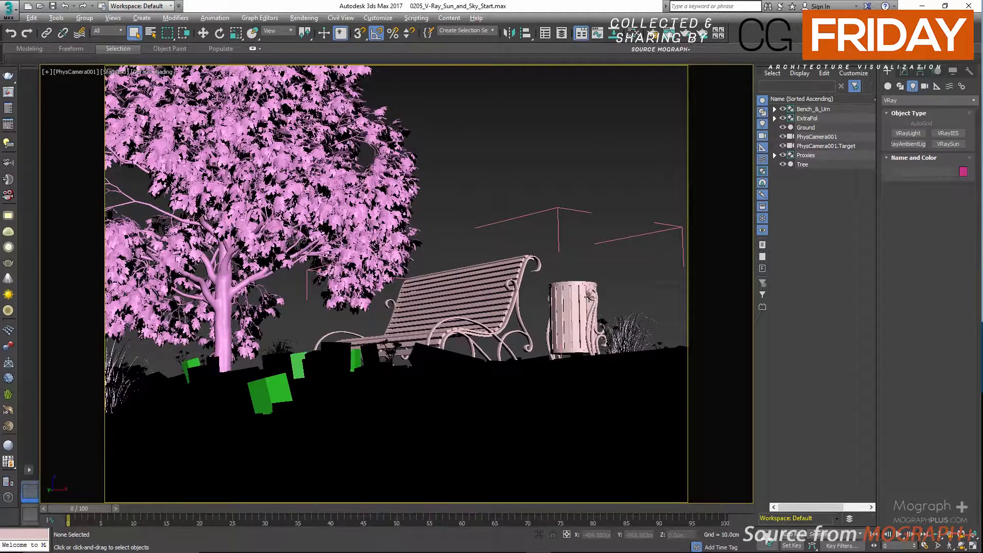
key("p")
key("z")
scroll(539, 243, "up", 2)
middle_click_drag(538, 243, 374, 134, "alt")
scroll(490, 225, "up", 6)
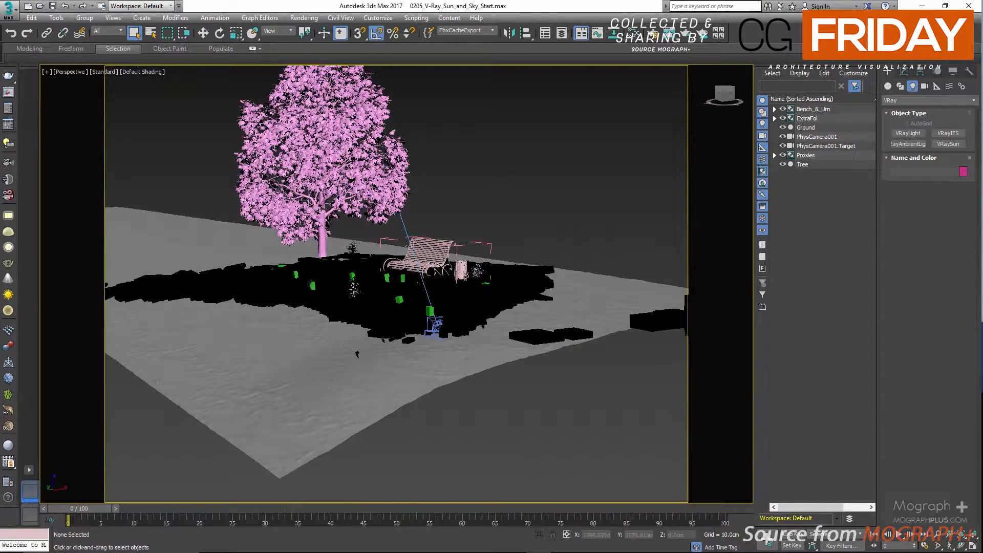
left_click(491, 271)
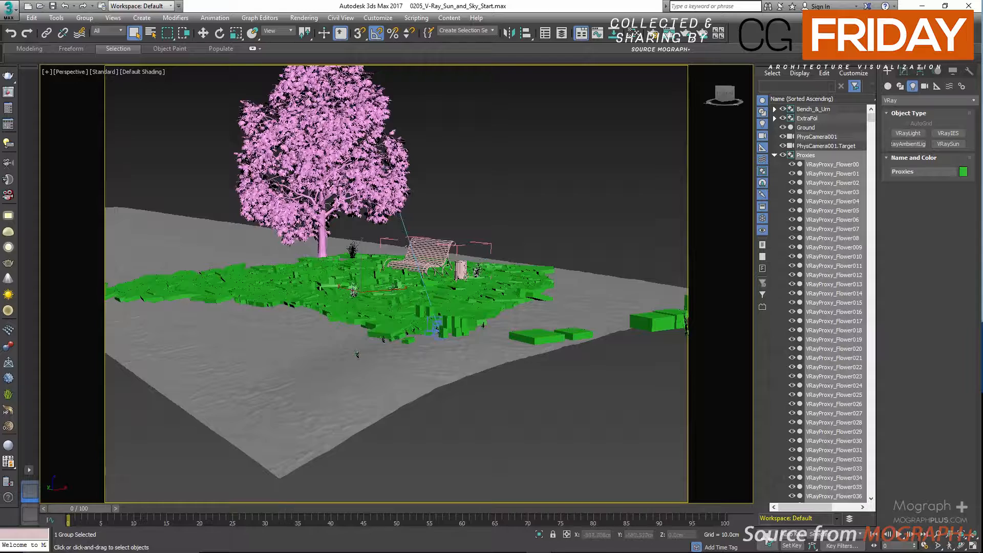
scroll(392, 288, "up", 2)
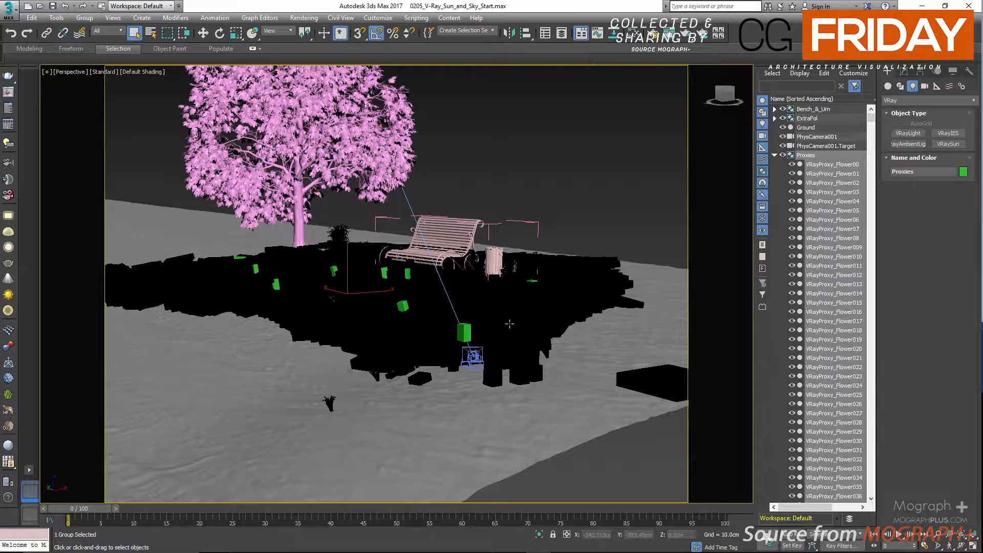
left_click(570, 226)
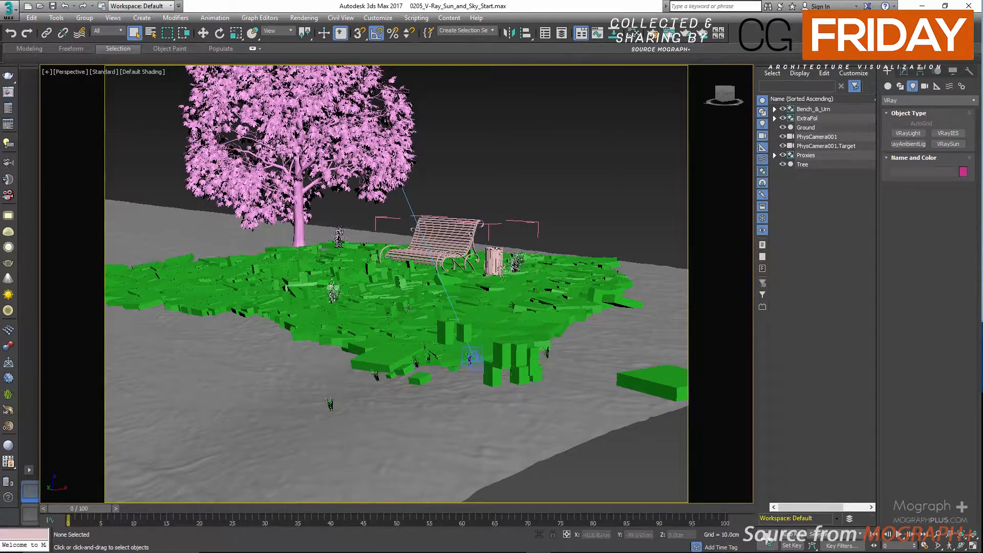
middle_click_drag(415, 321, 468, 290, "alt")
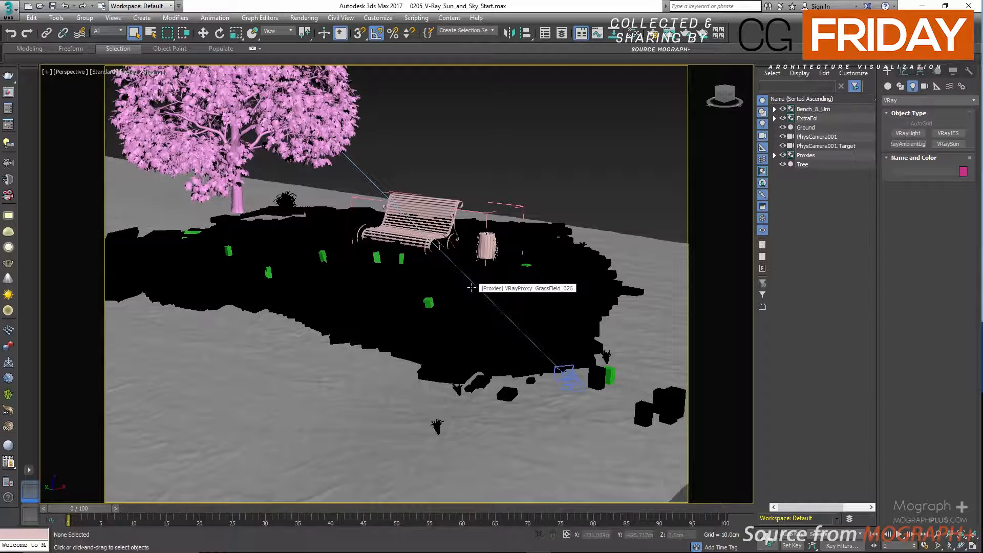
mouse_move(471, 288)
middle_mouse_down()
mouse_move(463, 123)
mouse_move(466, 305)
middle_mouse_up()
scroll(496, 245, "up", 3)
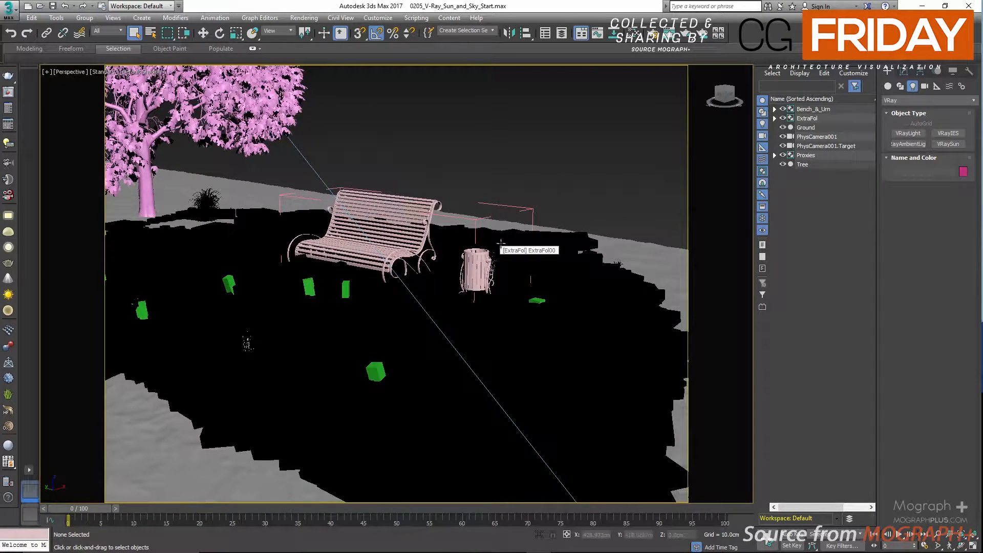
scroll(437, 255, "down", 2)
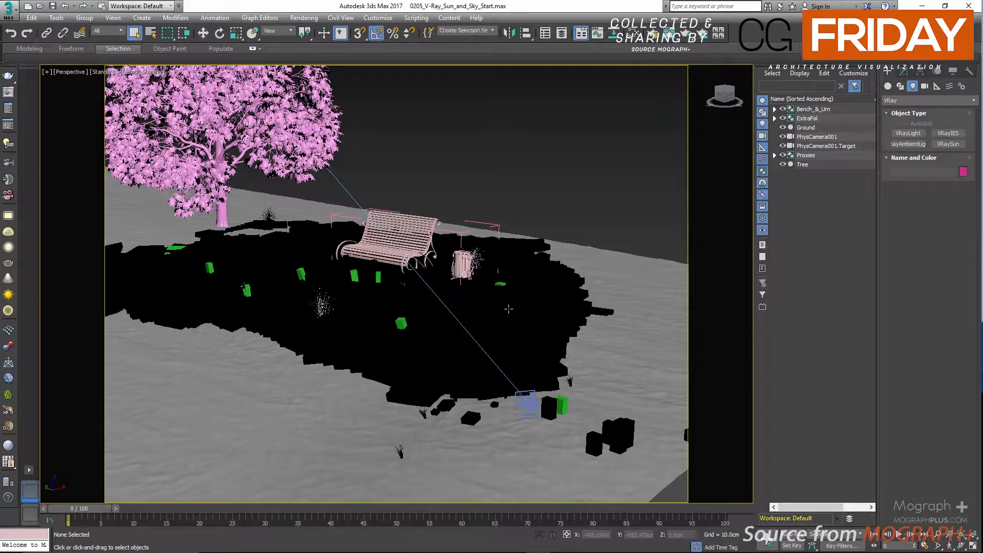
key("c")
key("alt+w")
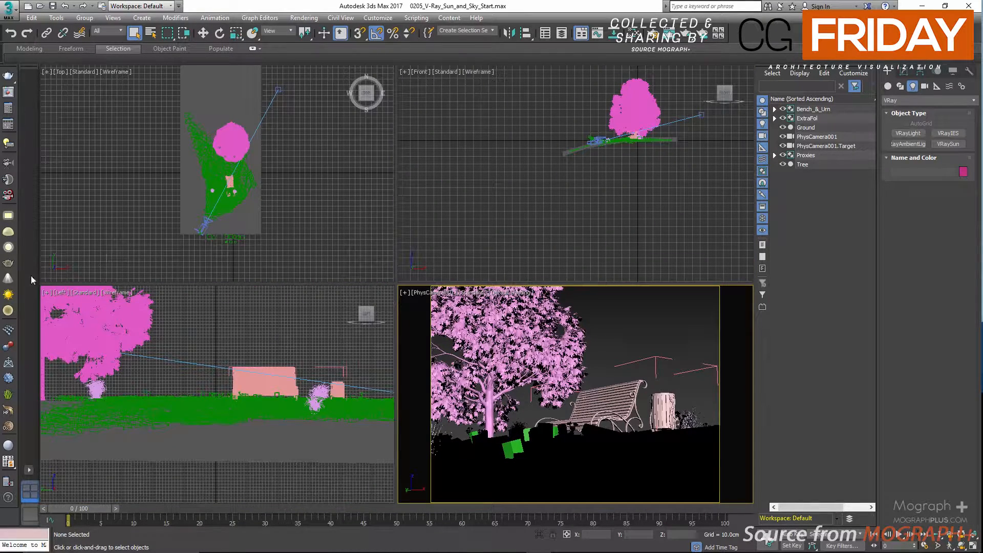
Create a VRaySun in the Top view from beside the tree, aimed at the bench, and accept adding a VRaySky environment map
left_click(14, 295)
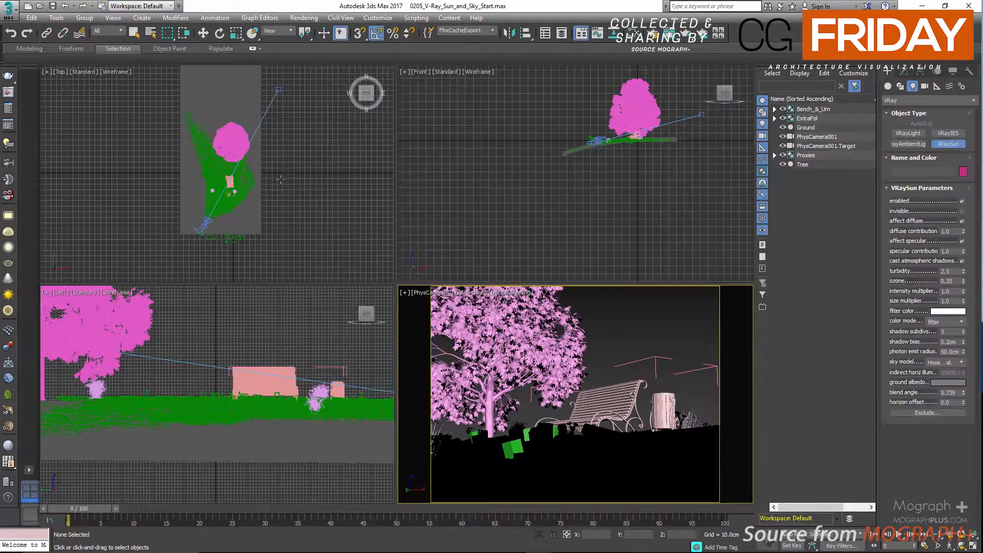
scroll(275, 146, "up", 3)
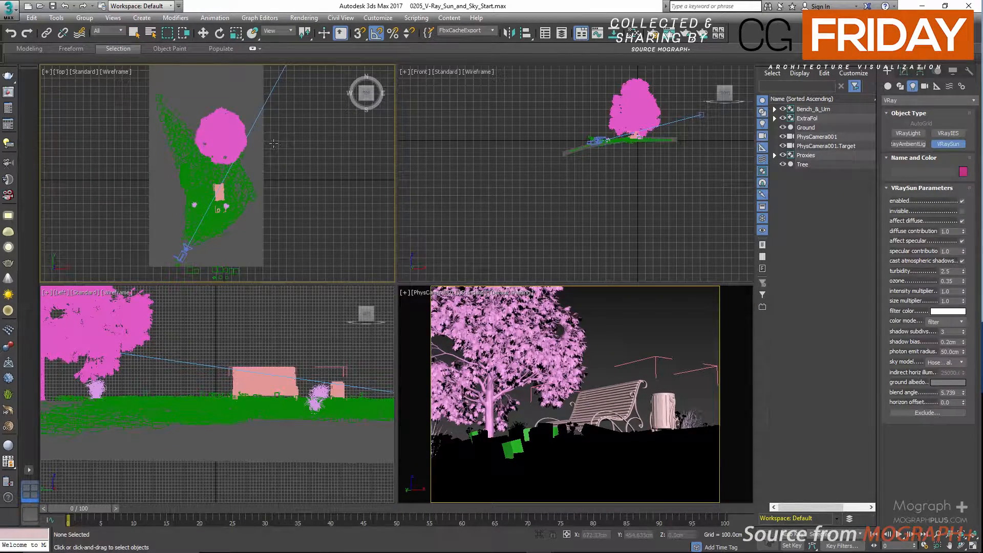
left_click_drag(272, 139, 219, 192)
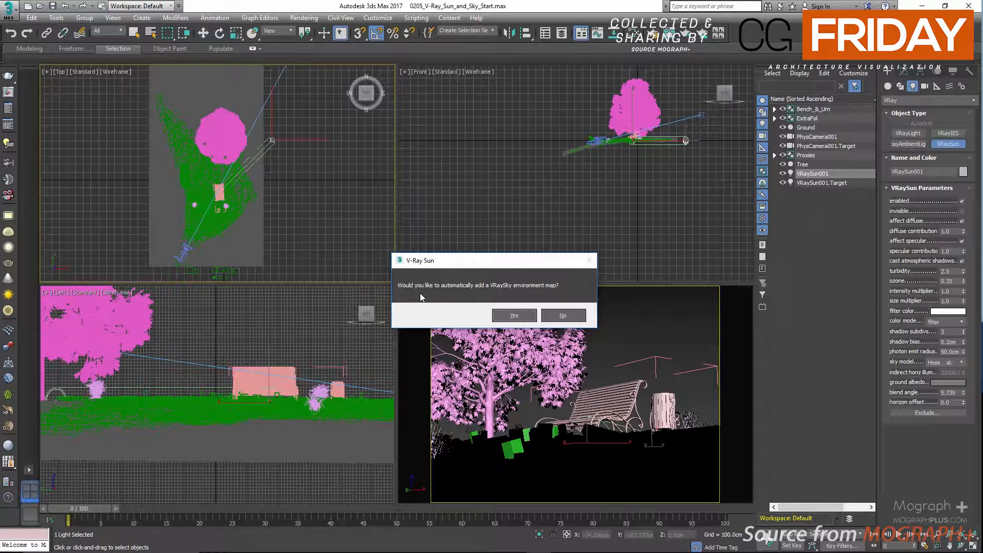
left_click(512, 315)
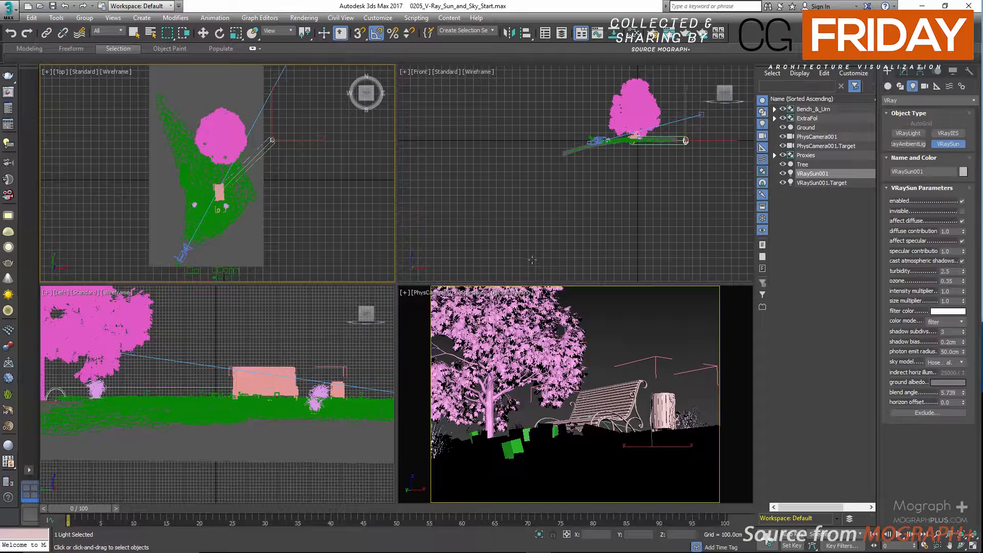
Raise the sun to about Z 301 cm in the Front view and shift it in the Top view to about X 611, Y 523 cm
middle_click(605, 240)
middle_click_drag(643, 164, 582, 206)
scroll(620, 189, "up", 2)
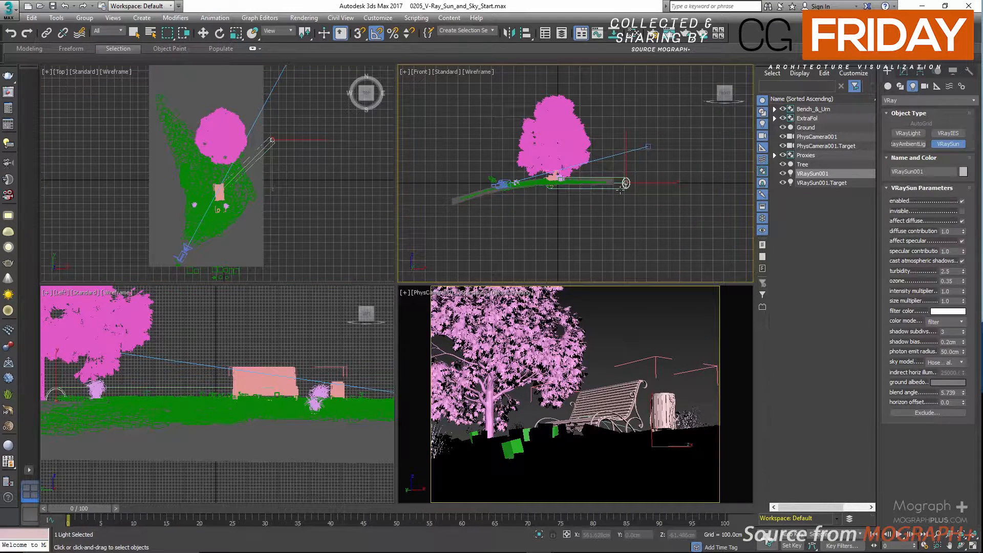
key("w")
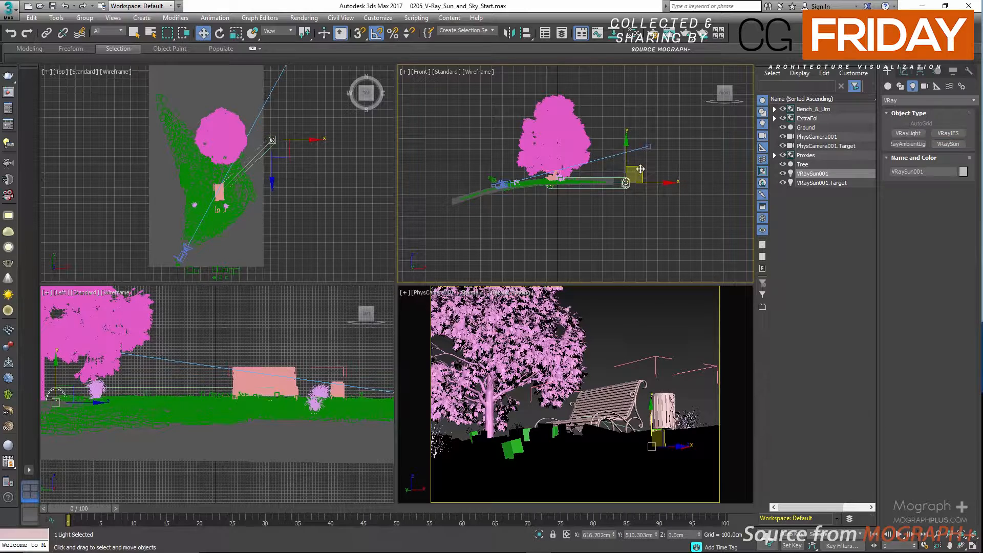
left_click_drag(639, 169, 636, 138)
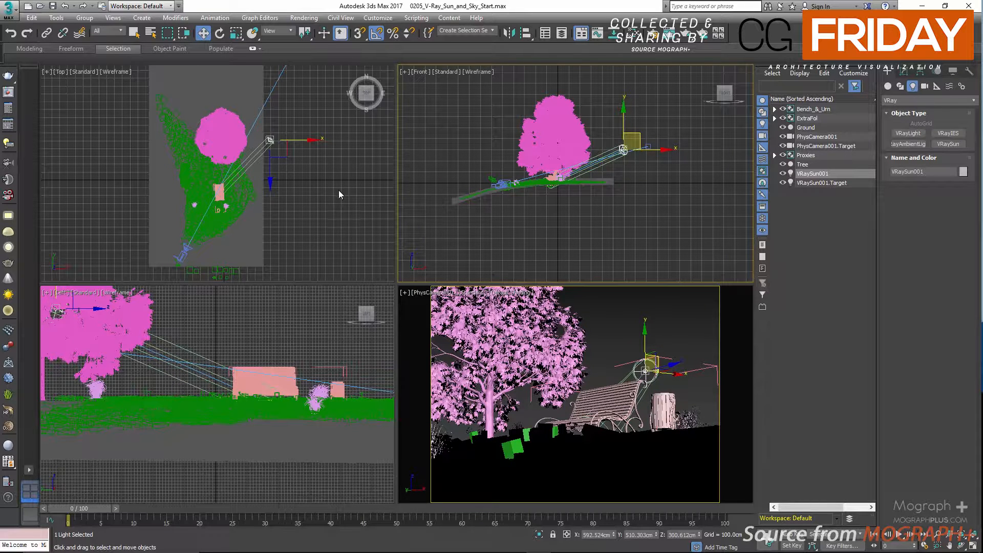
right_click(310, 179)
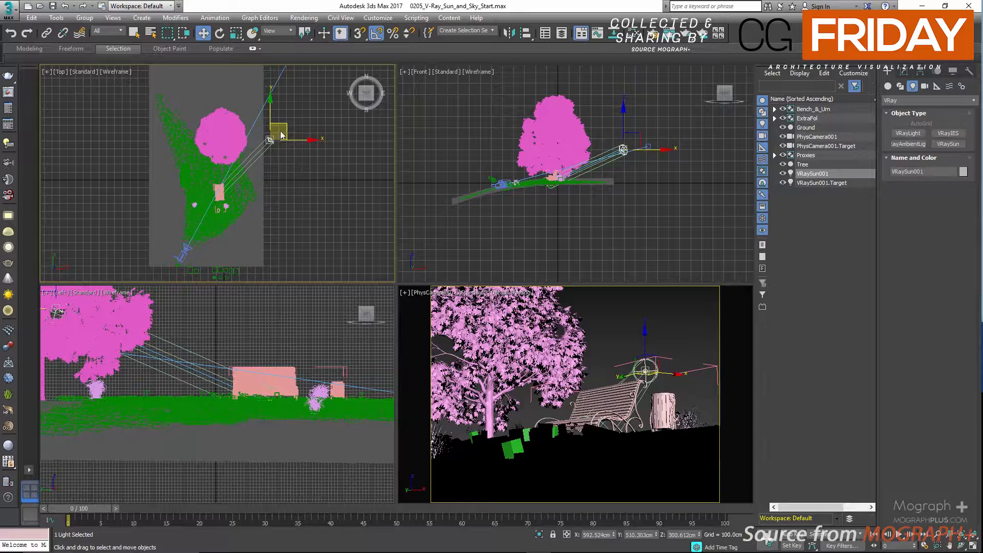
left_click_drag(284, 124, 285, 122)
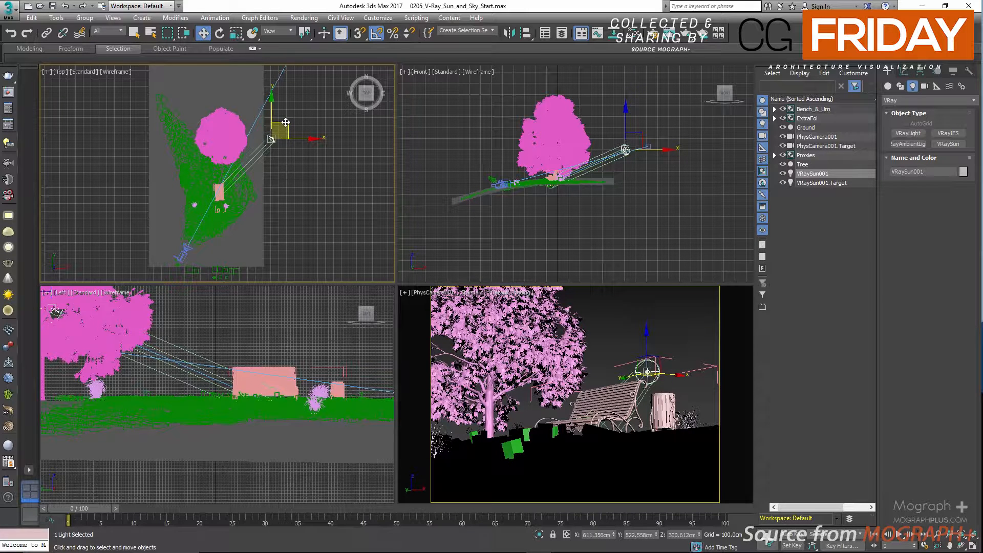
Check the environment map and exposure control in the scene's environment settings
right_click(640, 308)
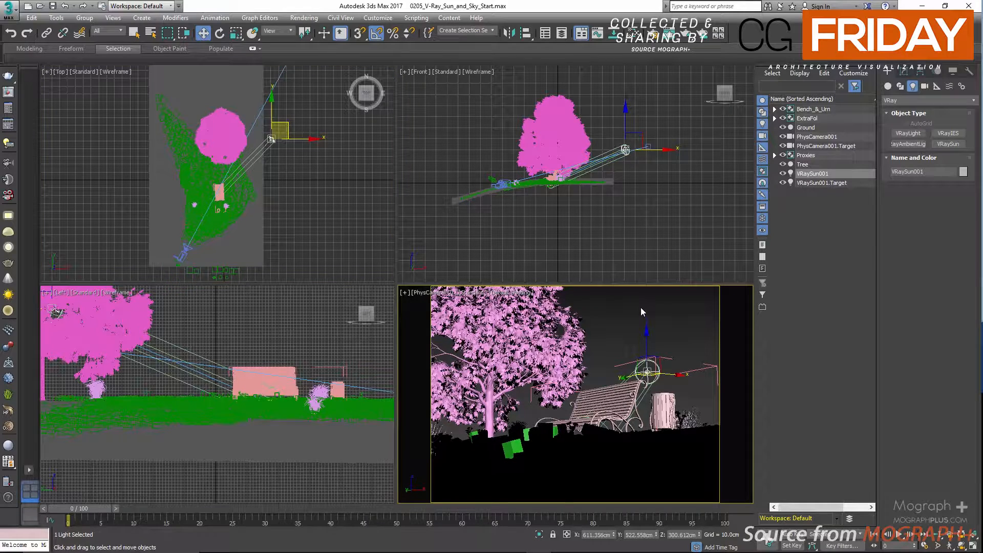
key("8")
left_click_drag(627, 91, 480, 91)
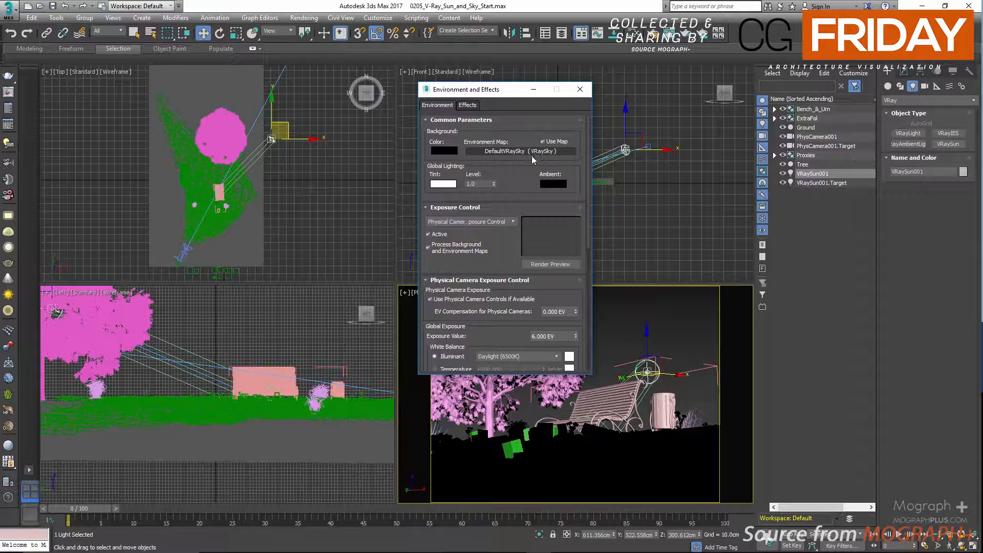
left_click(578, 91)
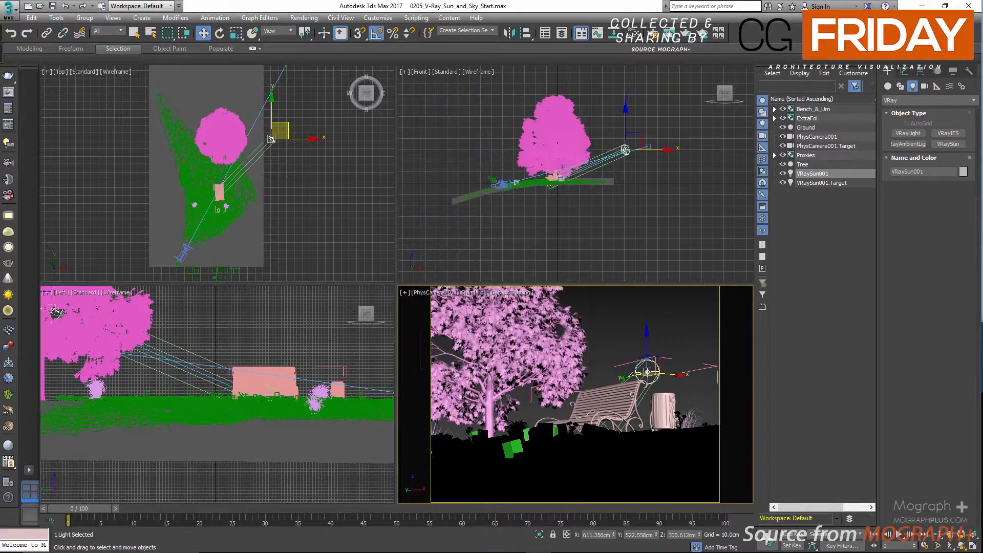
Switch rendering to ActiveShade Mode with V-Ray RT 3.40.03 and start an interactive render of the PhysCamera001 view
right_click(603, 312)
key("F10")
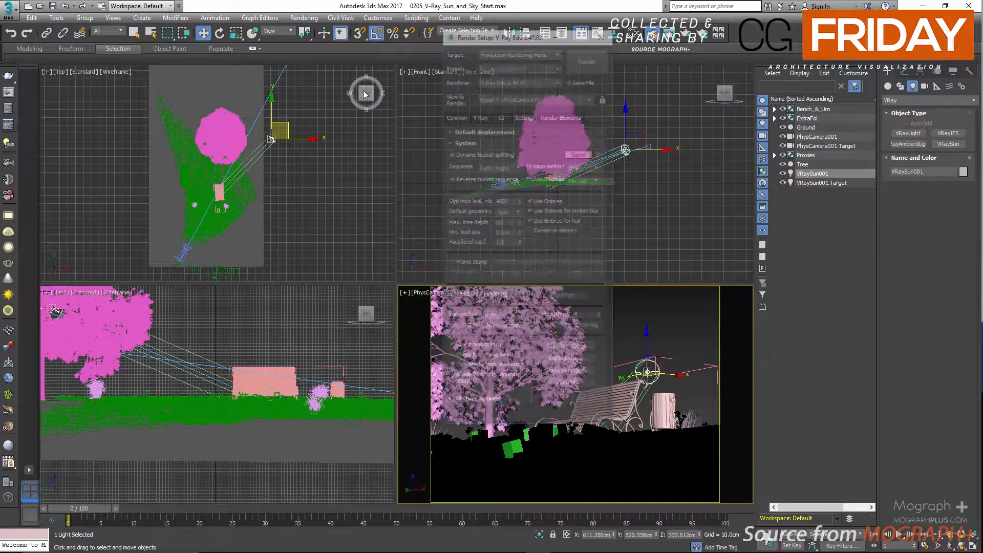
left_click_drag(490, 42, 405, 55)
left_click(436, 68)
left_click(434, 100)
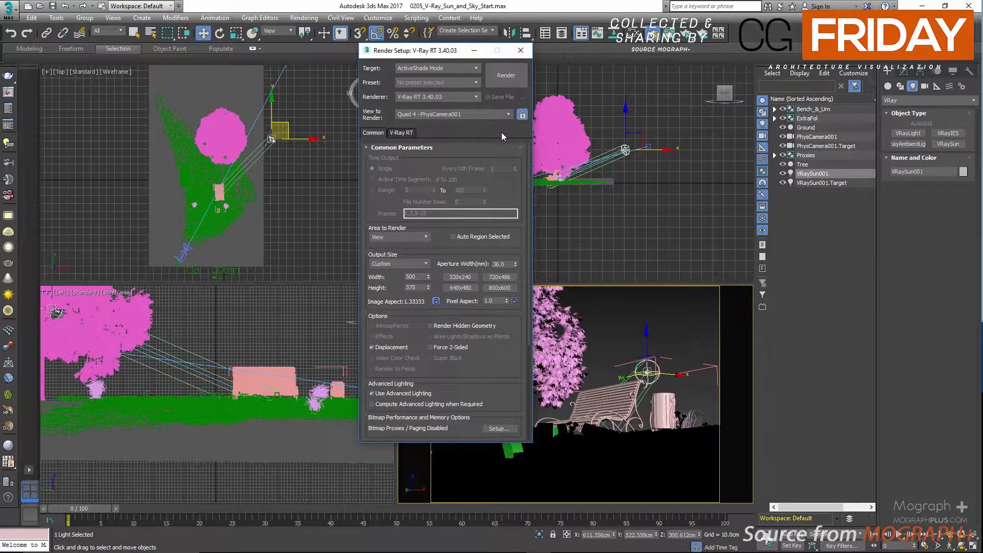
left_click(503, 77)
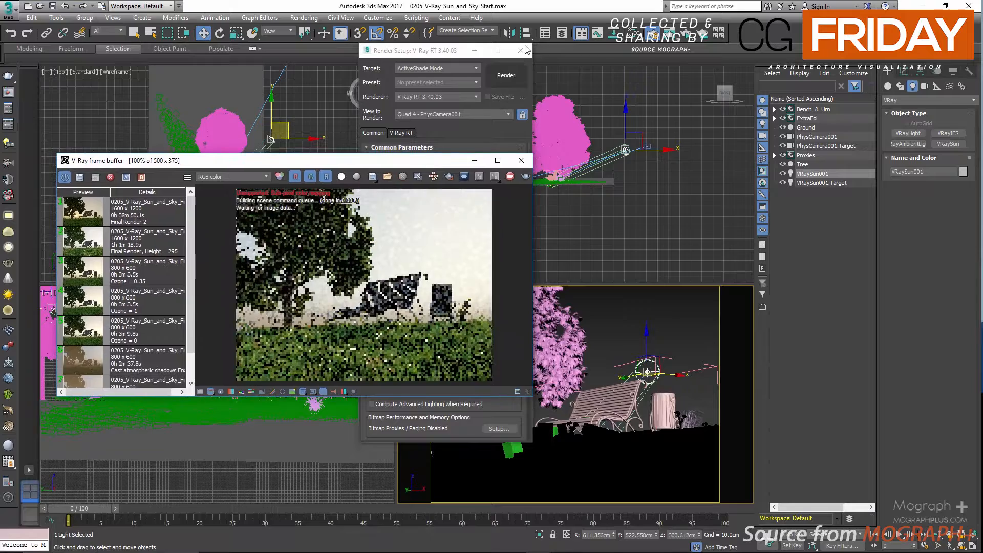
left_click(530, 61)
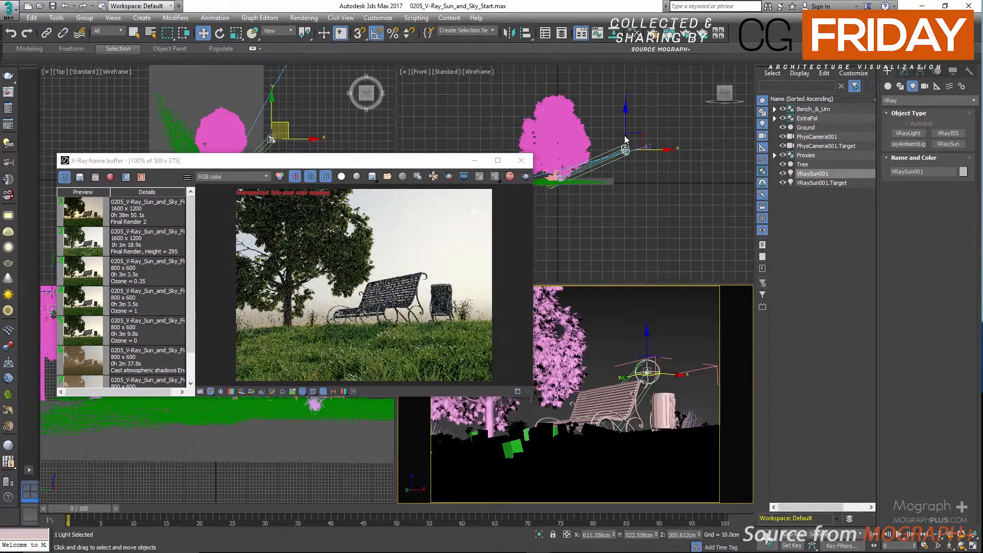
Try the sun near the horizon at about Z 4 cm, and high above the tree at about Z 860 cm, in the Front view
left_click(625, 135)
left_click_drag(636, 142, 650, 162)
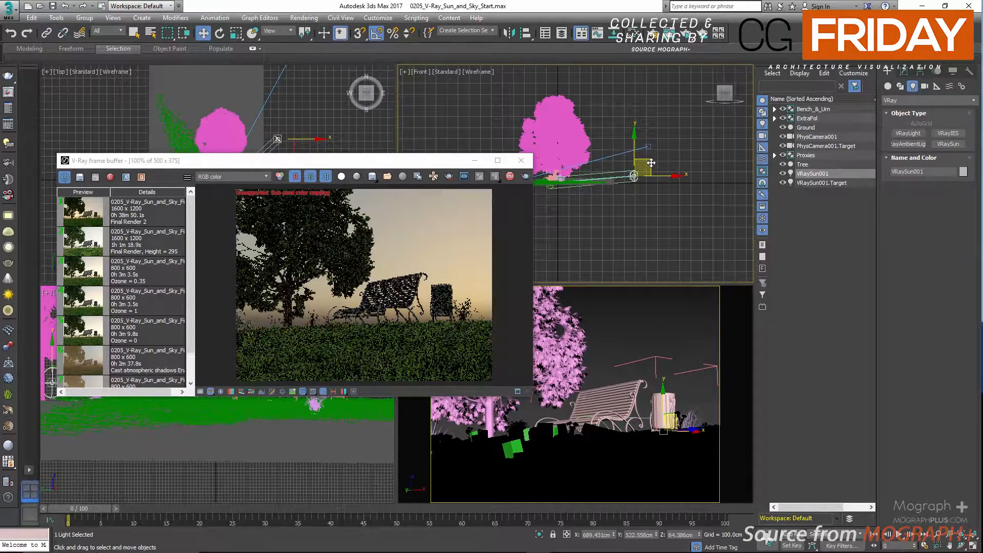
left_click_drag(650, 162, 652, 170)
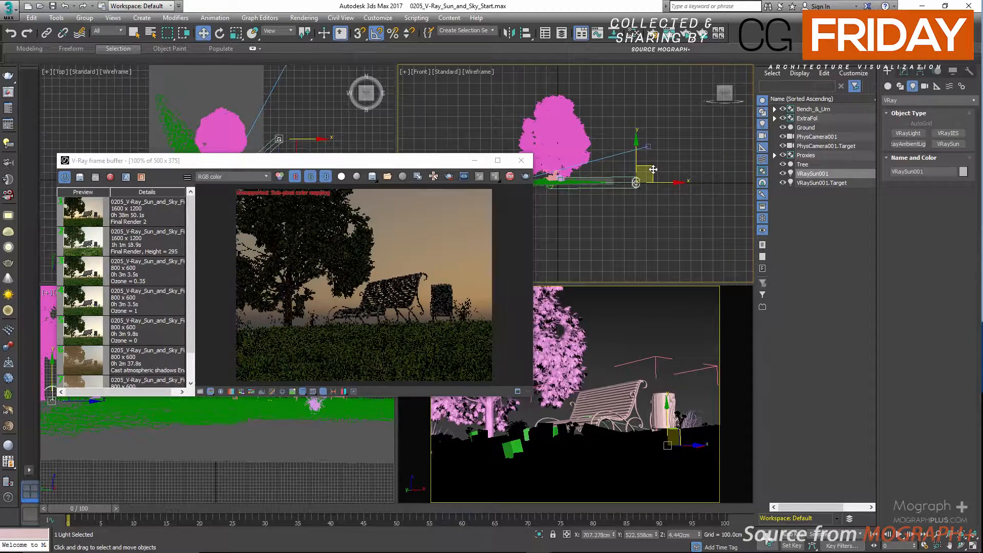
left_click_drag(653, 170, 608, 75)
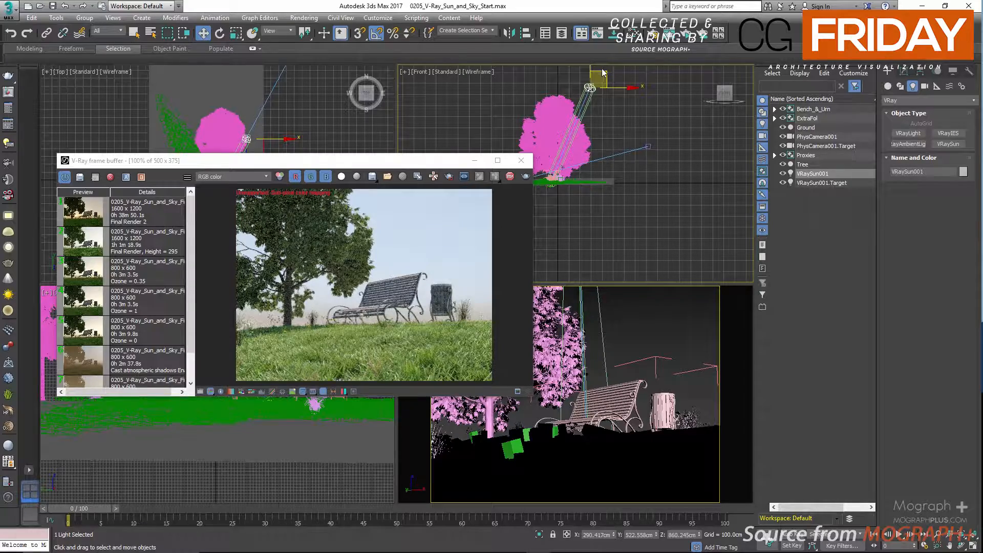
Lower the sun to about Z 256 cm in the Front view and shift it to about X 795, Y 775 cm in the Top view
left_click_drag(601, 71, 662, 142)
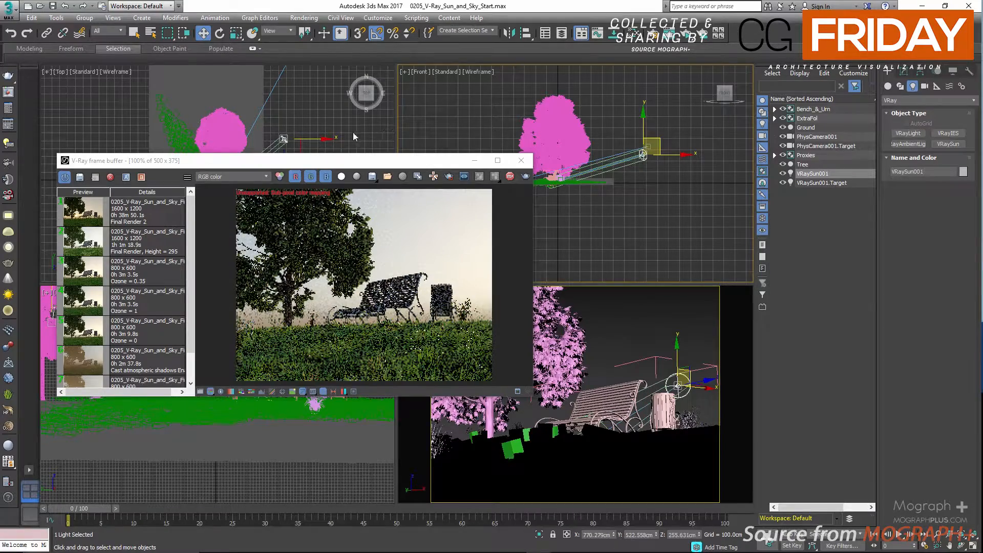
right_click(339, 133)
left_click_drag(315, 153, 315, 180)
mouse_move(290, 116)
left_mouse_down()
mouse_move(265, 92)
mouse_move(301, 106)
left_mouse_up()
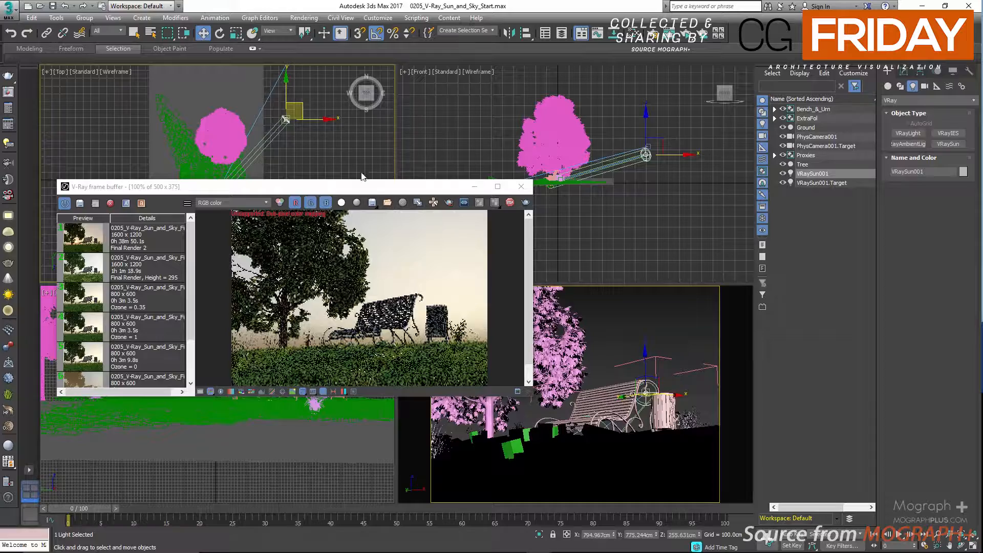
Hide the render history in the V-Ray frame buffer and position its window over the upper viewports
left_click_drag(380, 192, 387, 111)
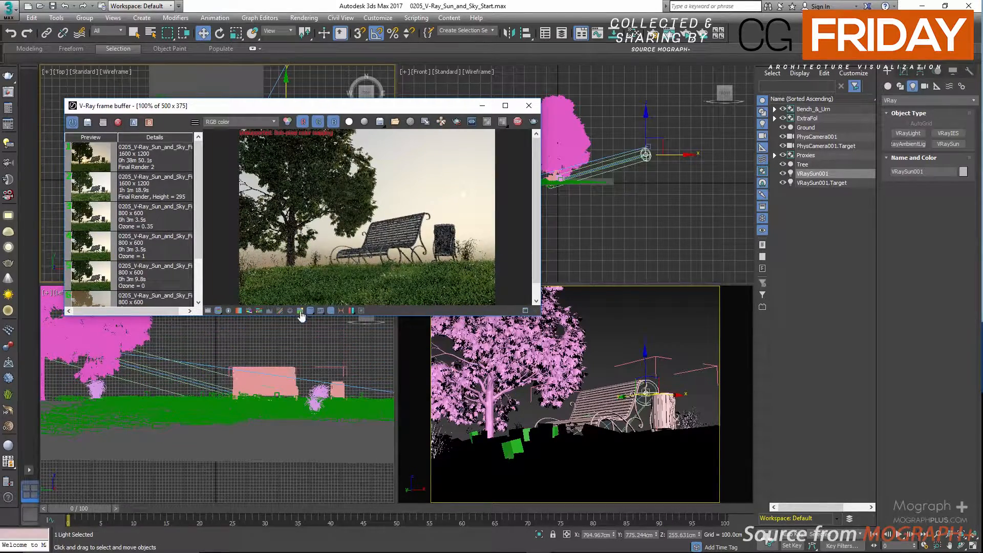
left_click(331, 310)
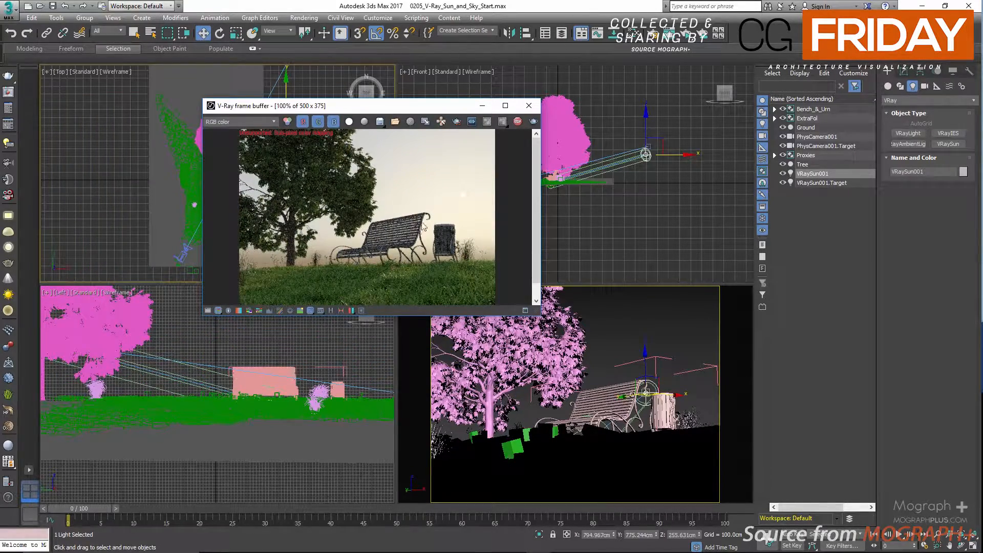
left_click_drag(434, 112, 409, 104)
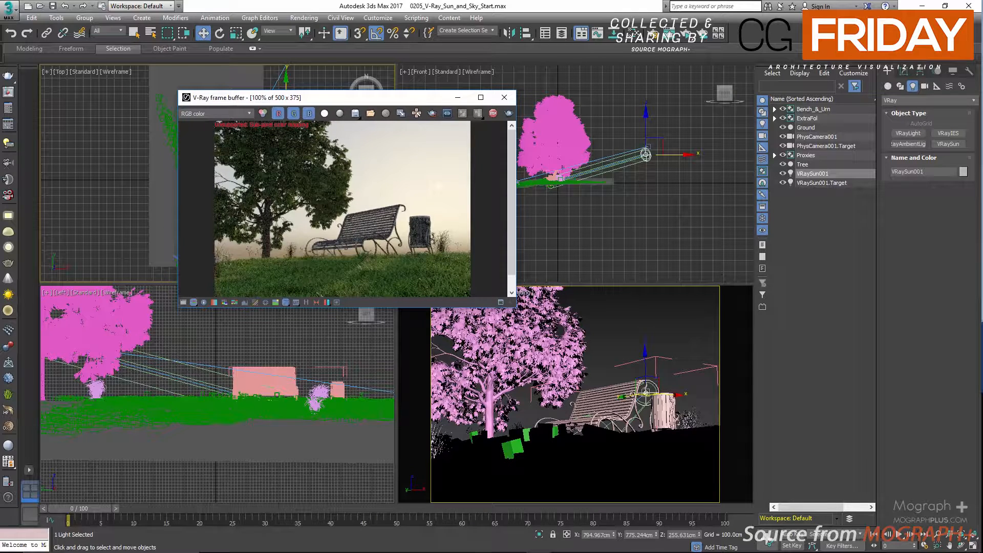
Set the sun's exact position to X 687 cm and Y 652 cm
left_click(600, 535)
type("687")
key("Return")
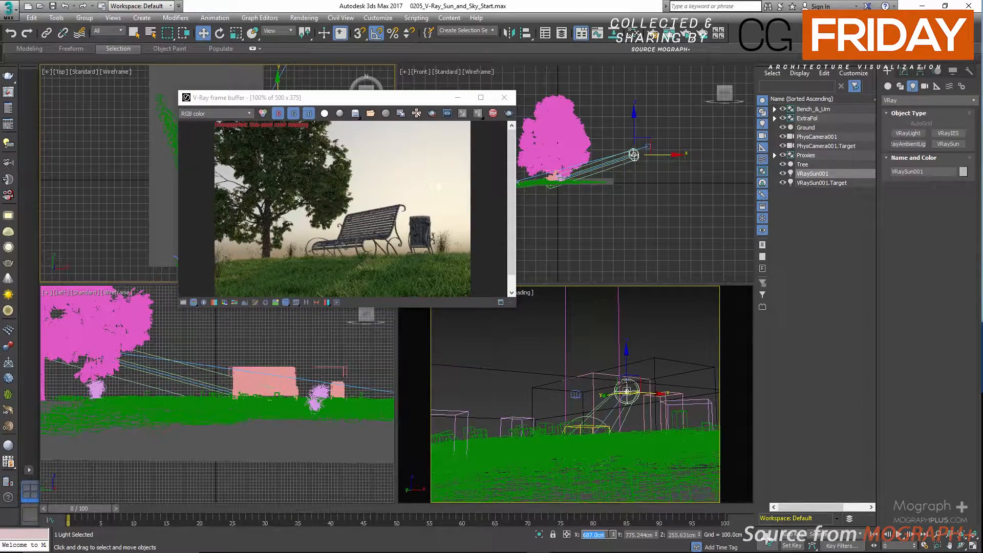
left_click(632, 535)
type("652")
key("Return")
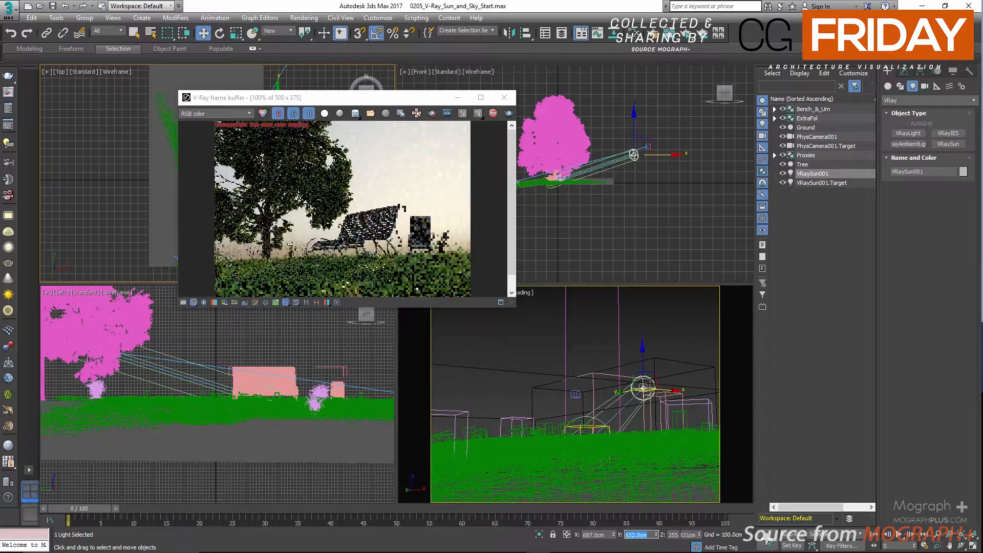
Set the sun's height to Z 295 cm and move the frame buffer window clear of the Top view's tree
left_click(675, 535)
type("29")
type("8")
key("Return")
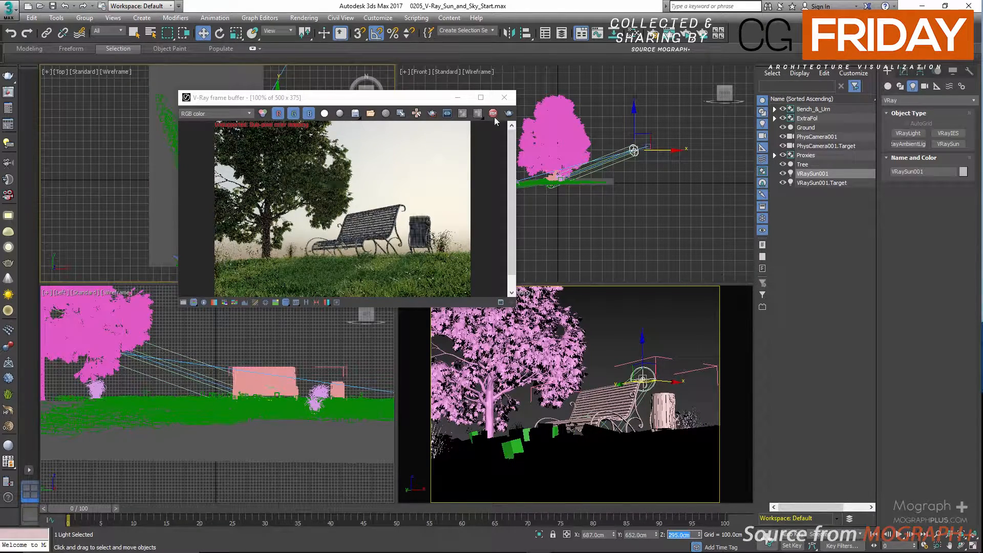
left_click_drag(399, 97, 457, 101)
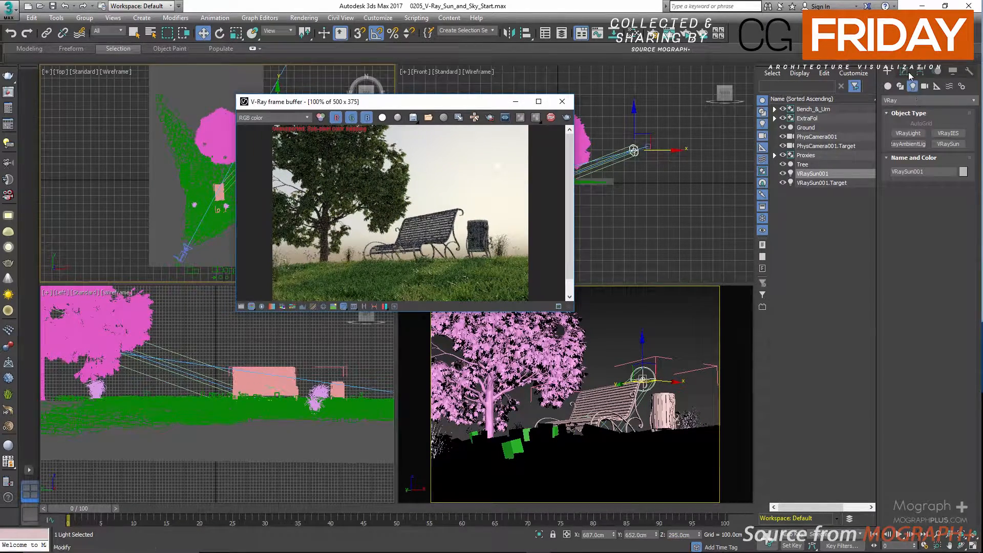
Open the sun's parameters and switch the sun off and back on, comparing the lighting and sun disc in the render
left_click(907, 73)
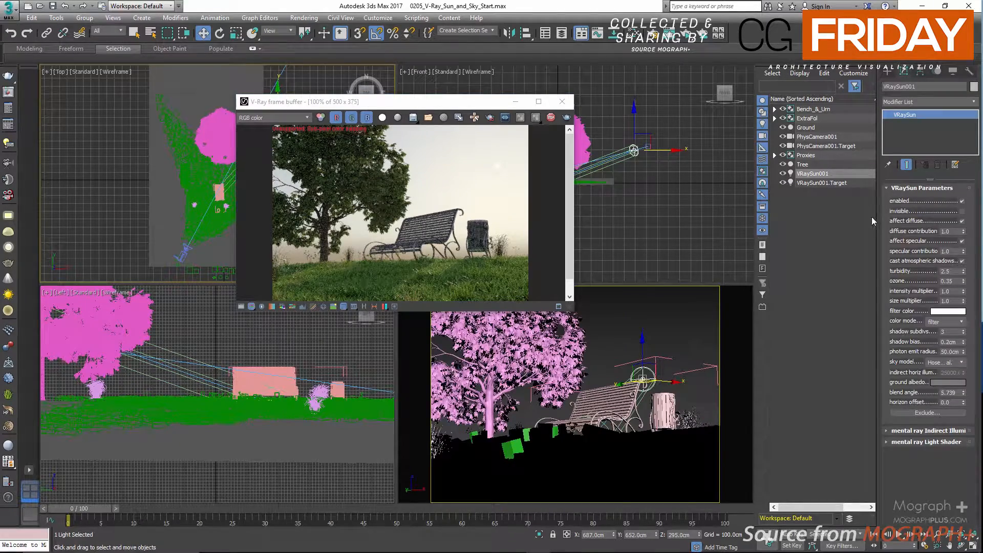
left_click(962, 202)
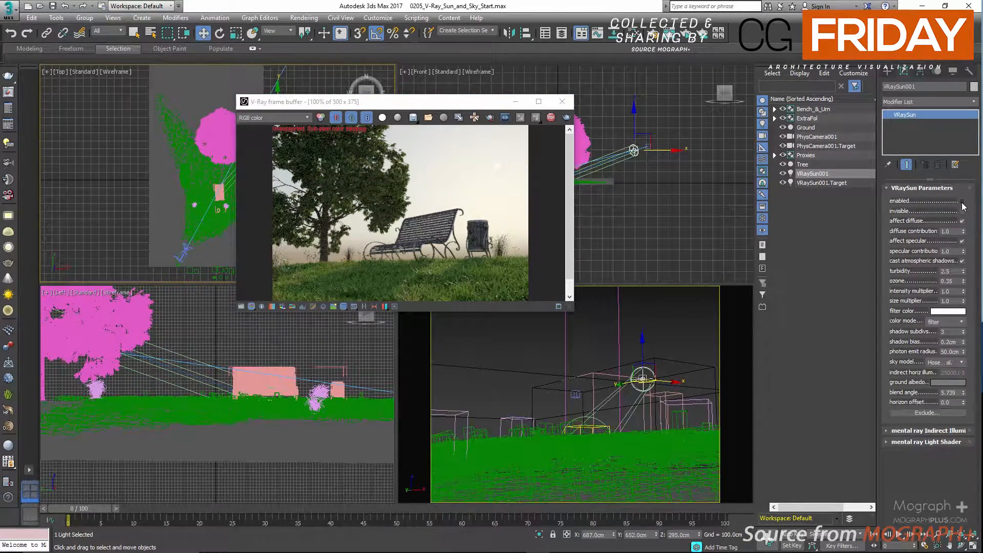
left_click(962, 202)
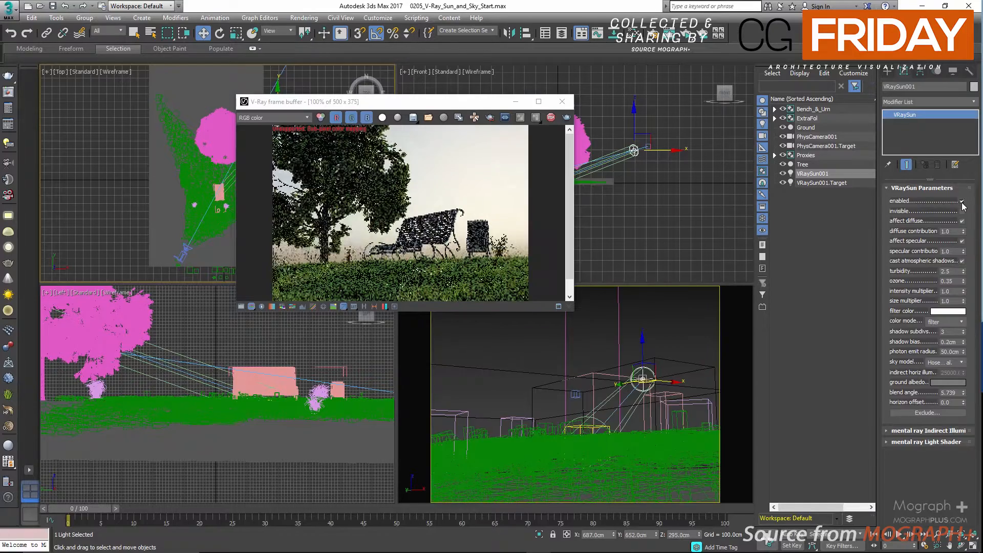
left_click(962, 202)
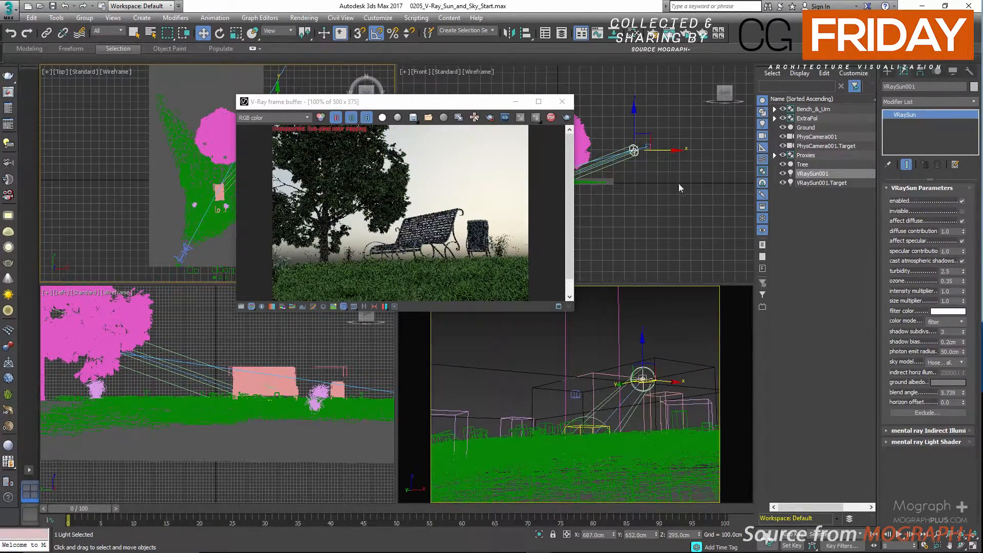
scroll(499, 173, "up", 1)
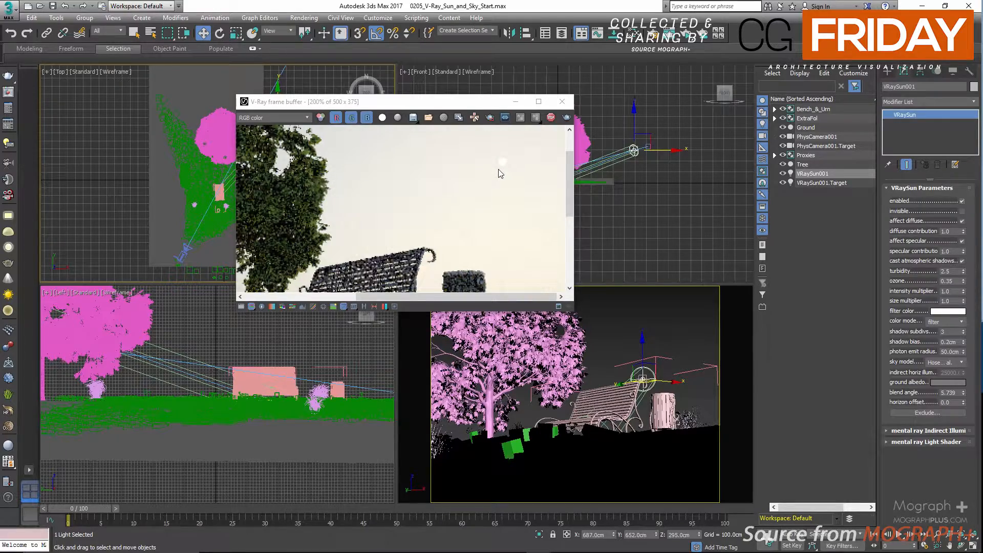
scroll(500, 172, "down", 1)
left_click(962, 202)
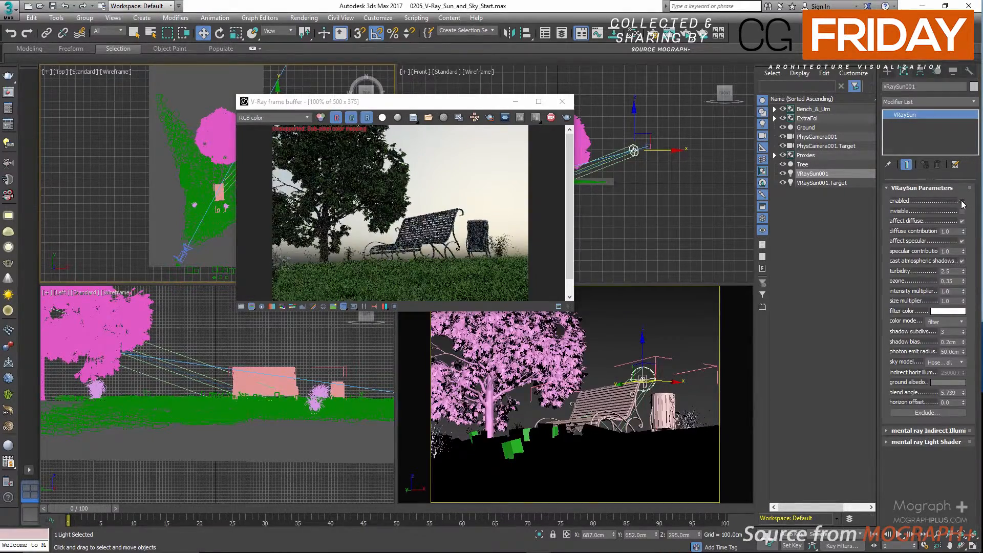
left_click(961, 202)
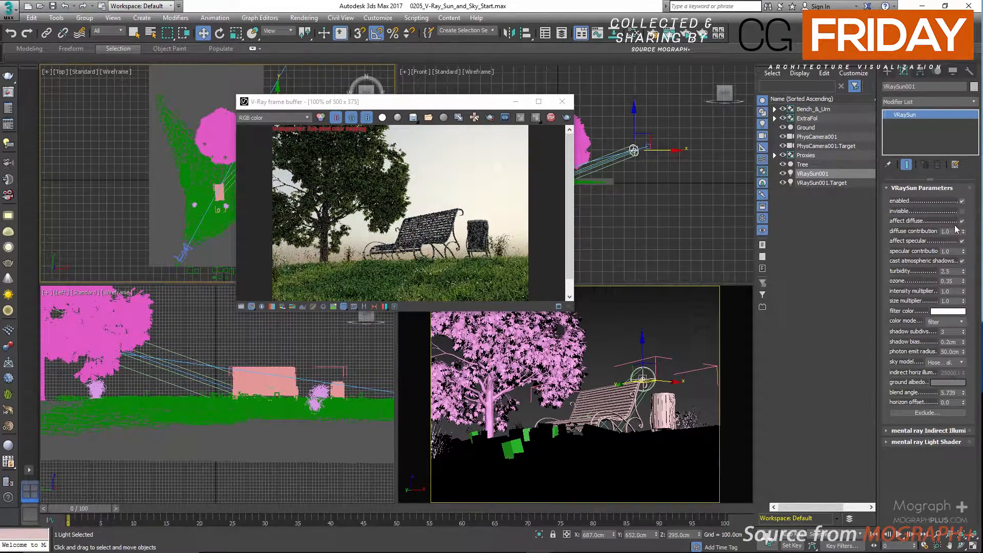
scroll(516, 169, "up", 1)
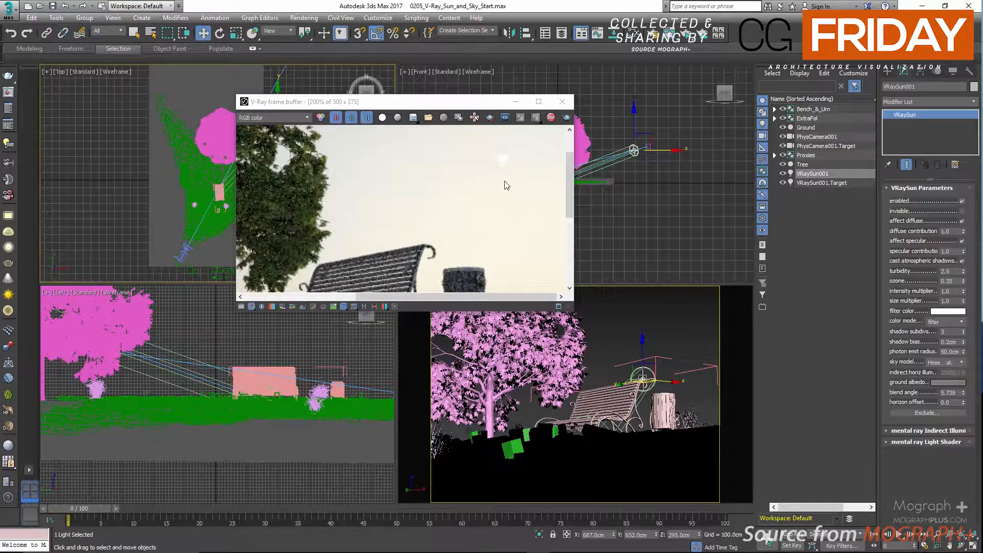
scroll(506, 183, "down", 1)
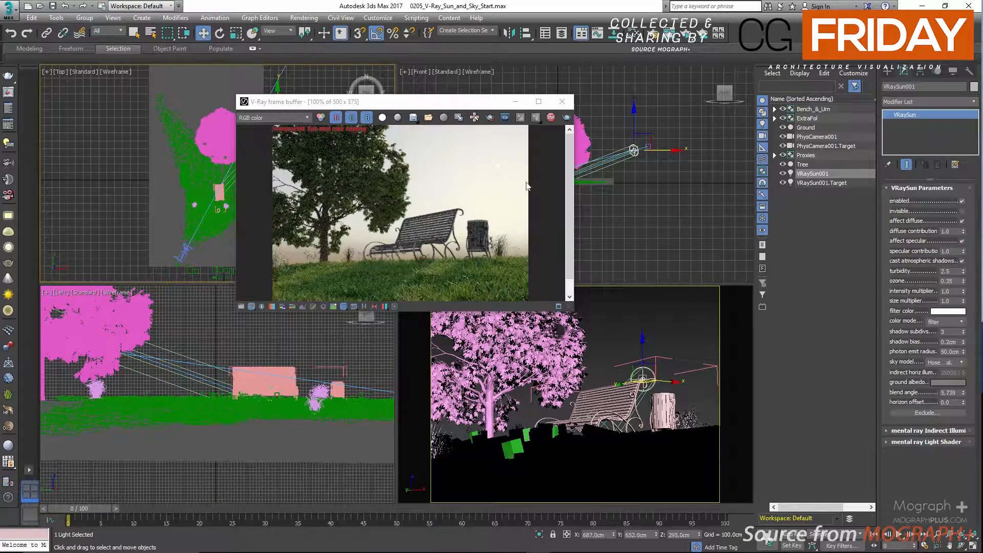
Try making the sun invisible and turning off its affect diffuse option, restoring each setting after the test
left_click(962, 211)
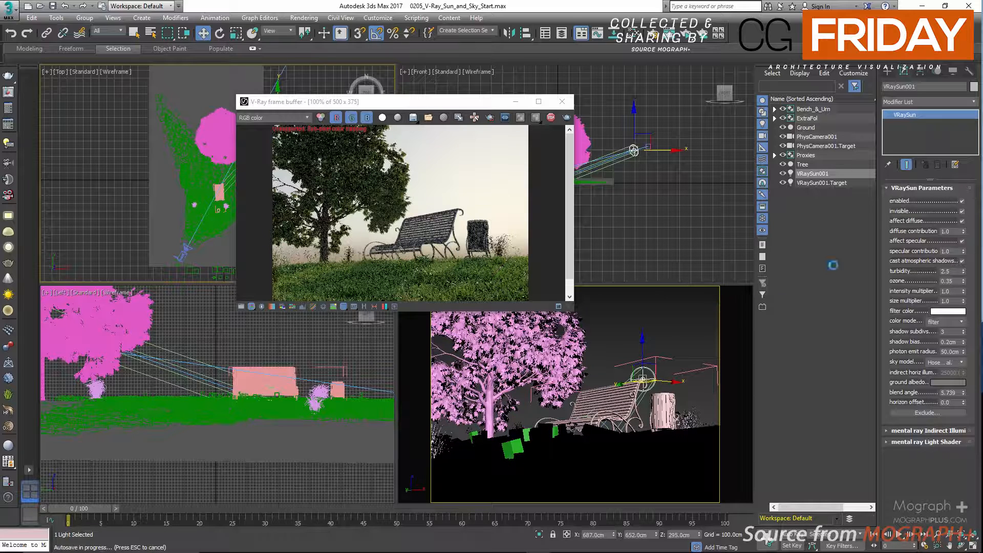
left_click(962, 211)
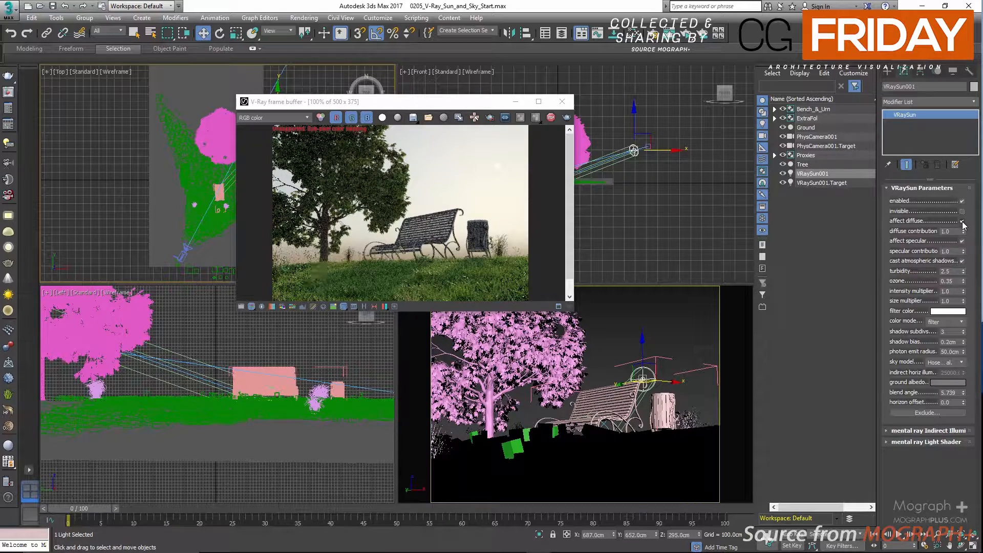
left_click(962, 221)
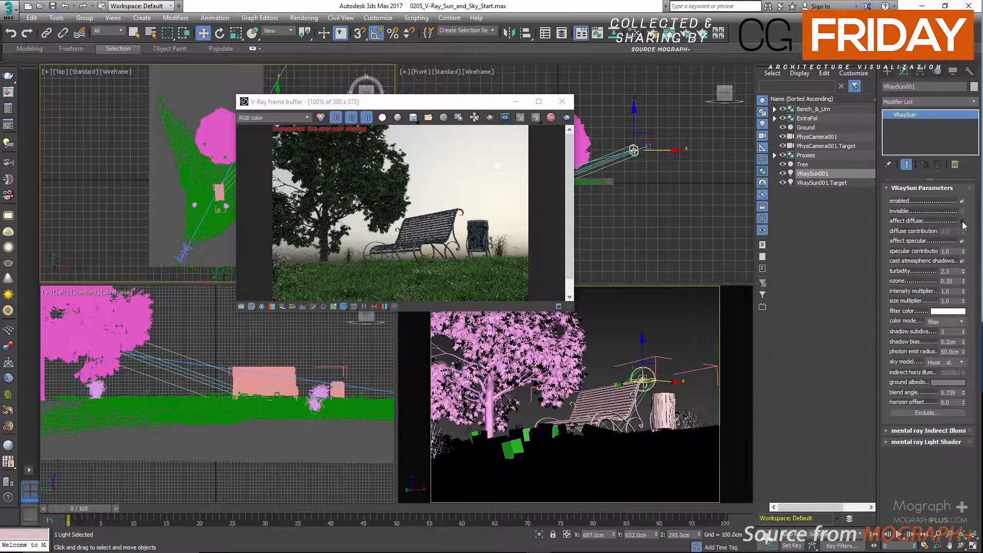
left_click(962, 221)
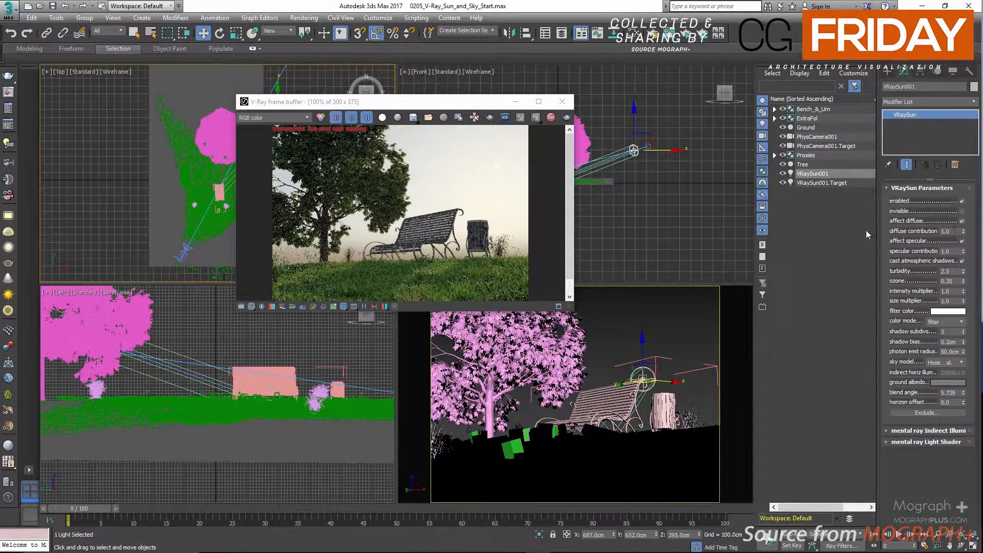
Try specular contribution values of 0 and 0.5 on the sun, and restore the value to 1.0
scroll(453, 276, "up", 5)
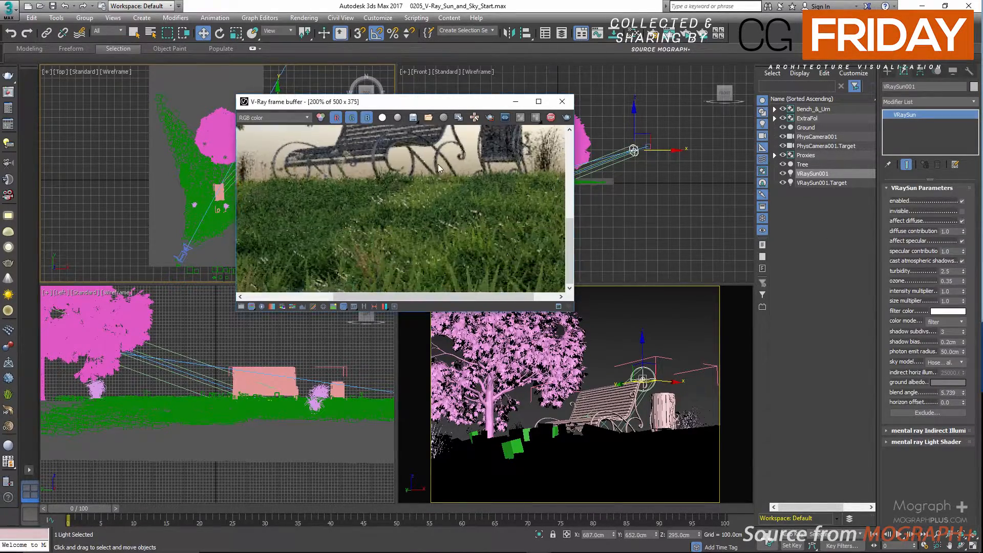
scroll(452, 277, "down", 5)
double_click(945, 251)
type("0")
key("Return")
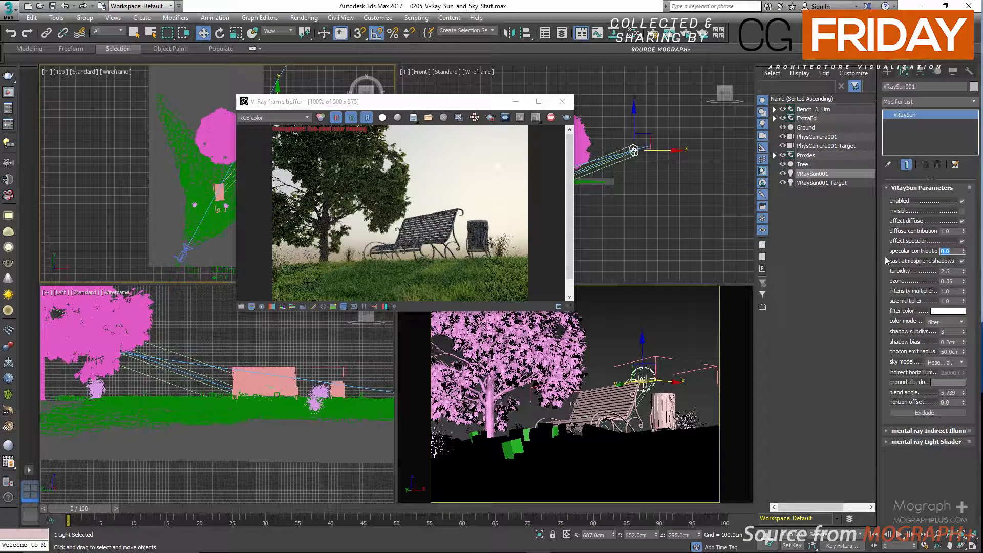
double_click(951, 250)
type("1")
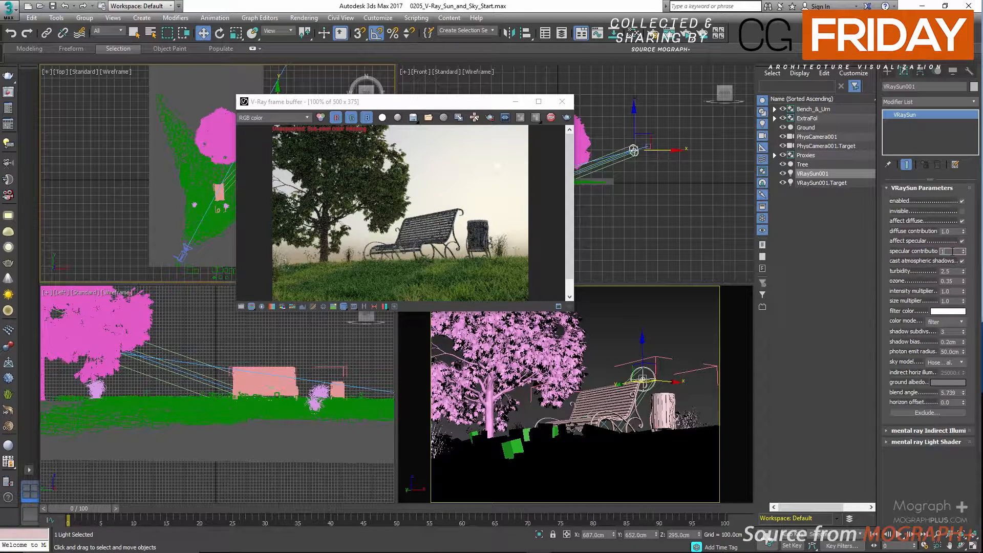
type(".5")
key("Return")
key("Return")
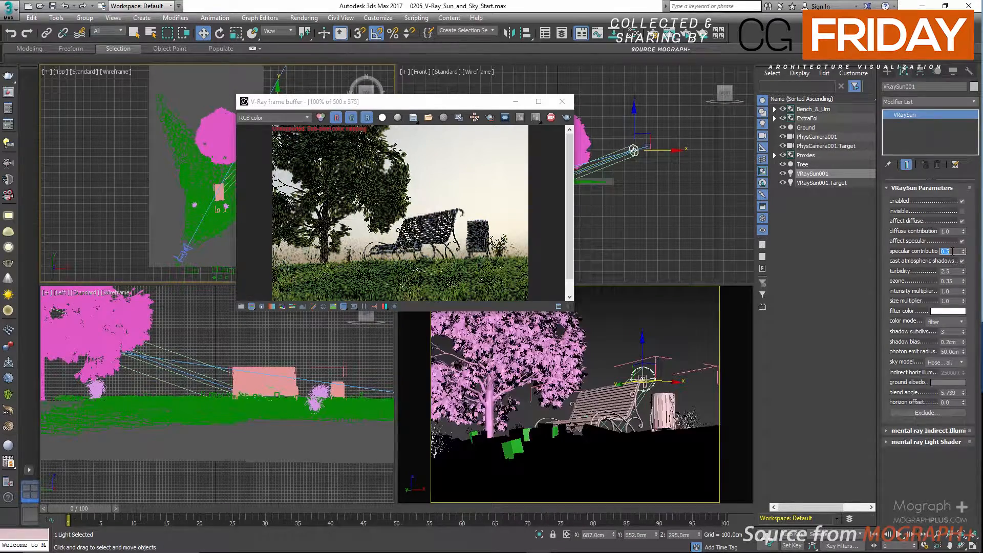
type("1")
key("Return")
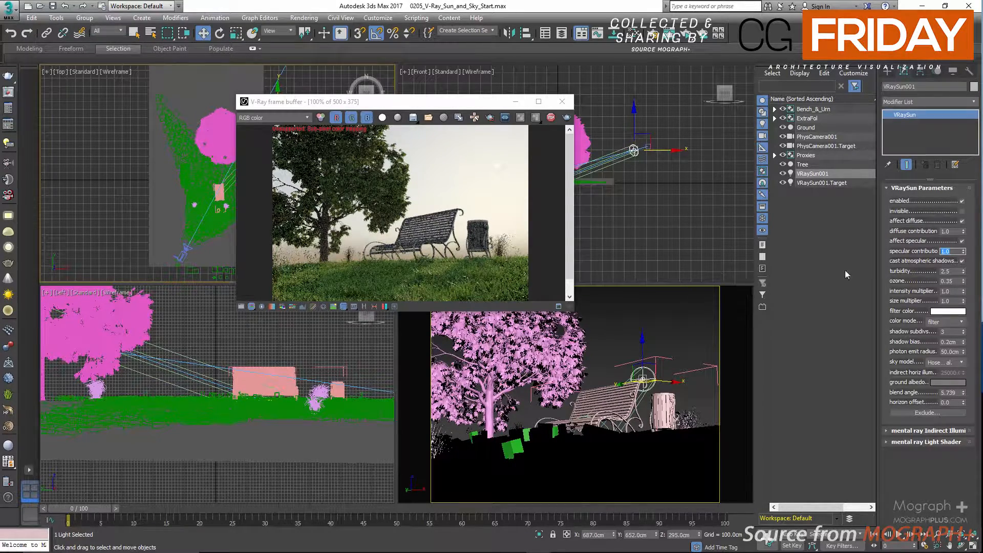
Try a diffuse contribution of 0 on the sun, and restore the value to 1.0
left_click(951, 231)
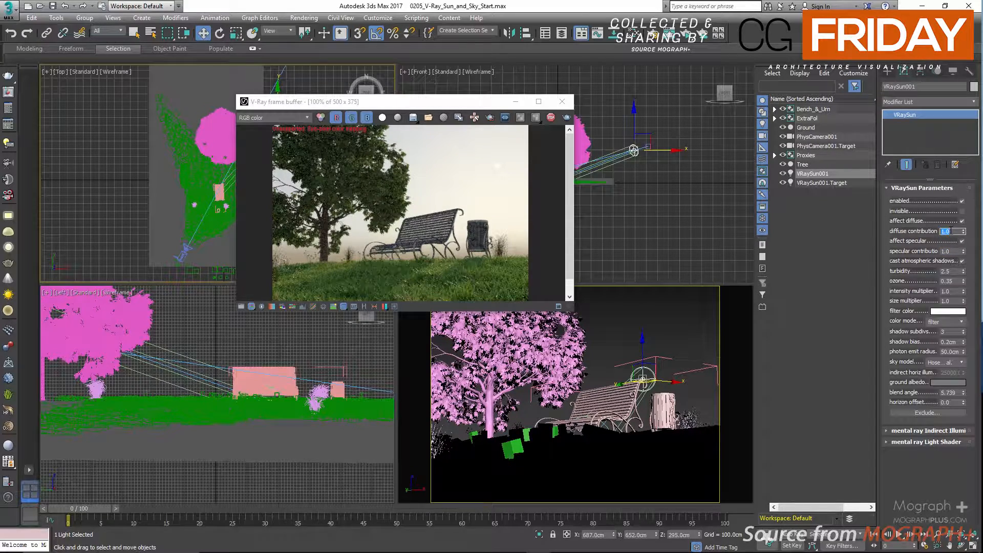
type("0")
key("Return")
type("1")
key("Return")
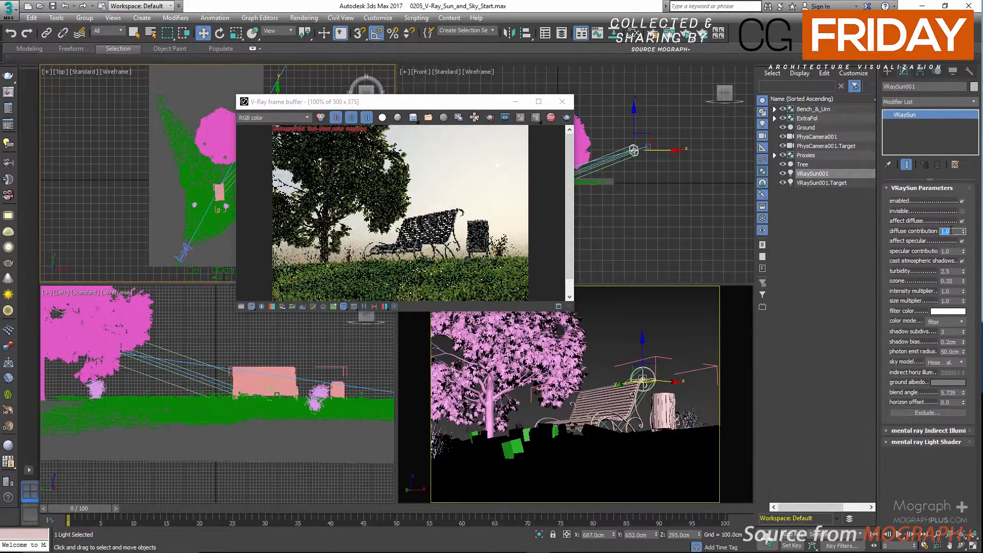
Turn the sun's affect specular option off and back on, comparing the highlights on the grass and bench
left_click(962, 241)
scroll(461, 287, "up", 1)
middle_click_drag(460, 287, 430, 225)
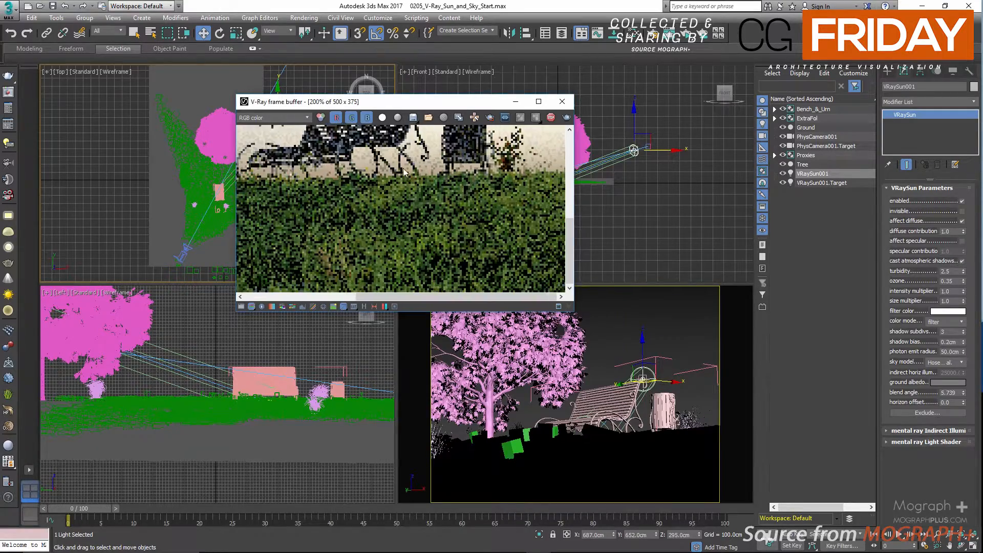
left_click(962, 241)
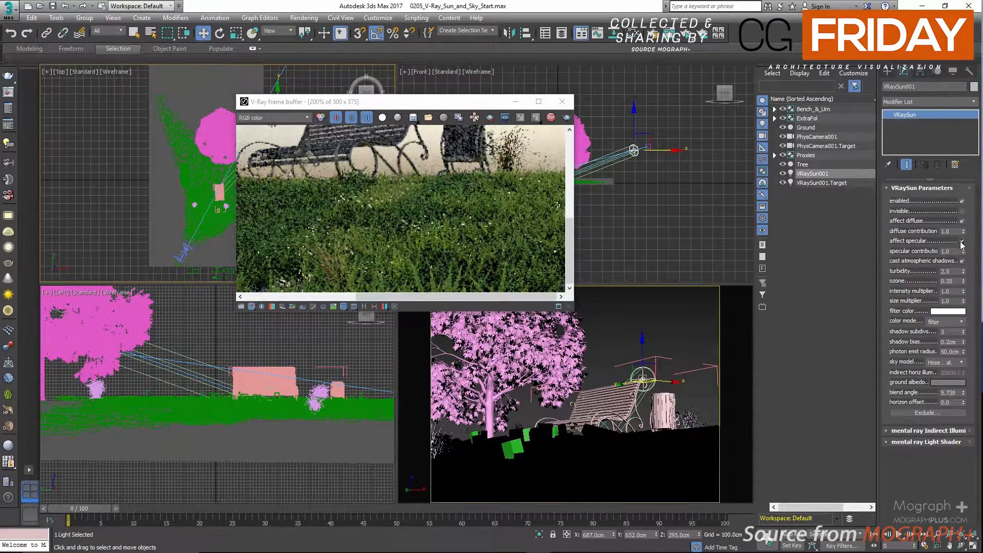
scroll(417, 234, "down", 2)
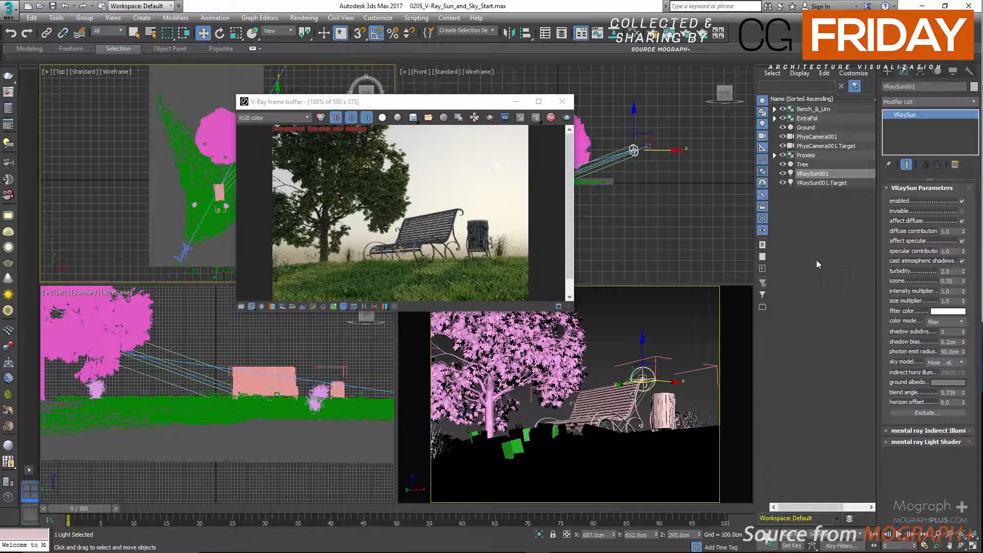
Stop the interactive render and set the sun's X position to 1153 cm, keeping its Y and Z values
left_click(548, 119)
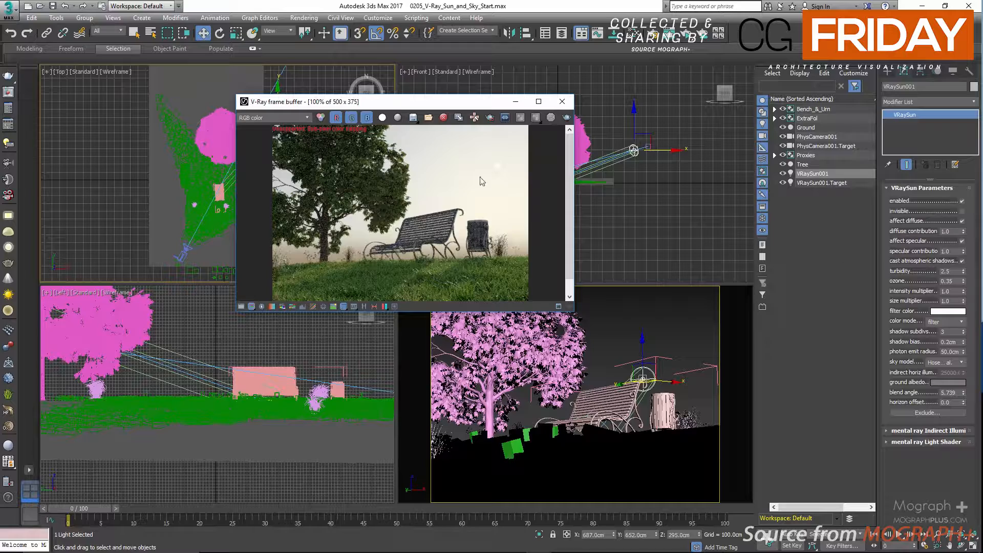
left_click_drag(486, 101, 363, 109)
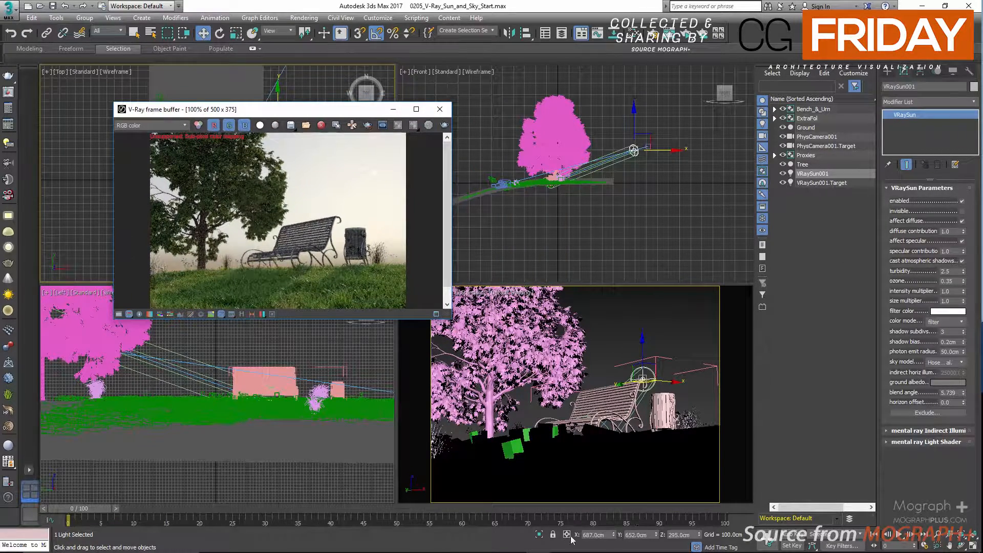
double_click(585, 534)
type("1153")
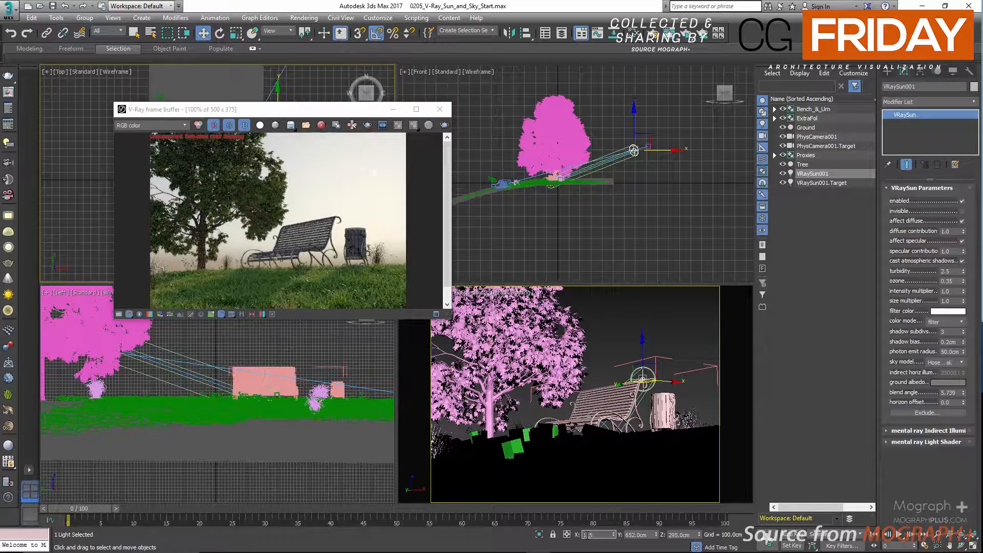
key("Return")
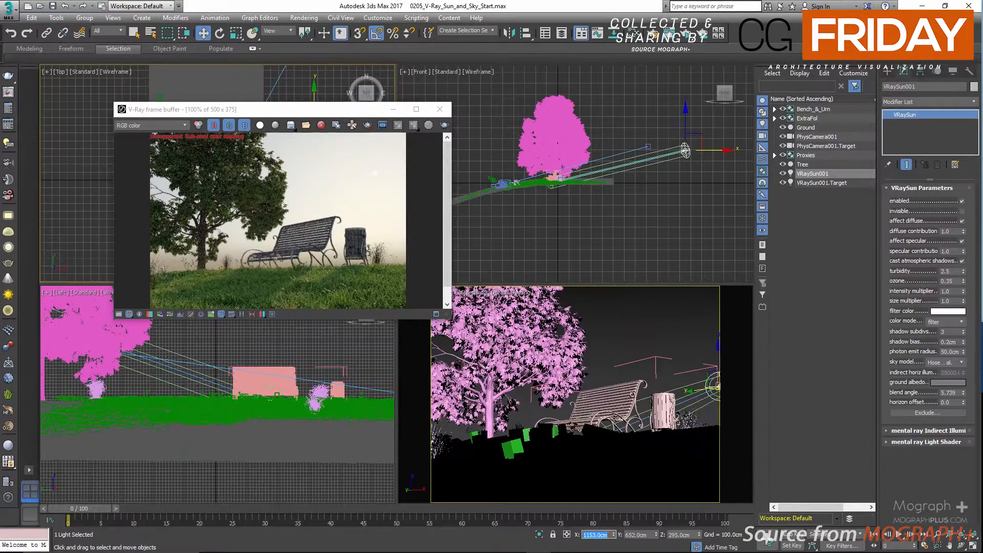
left_click(680, 535)
left_click(628, 535)
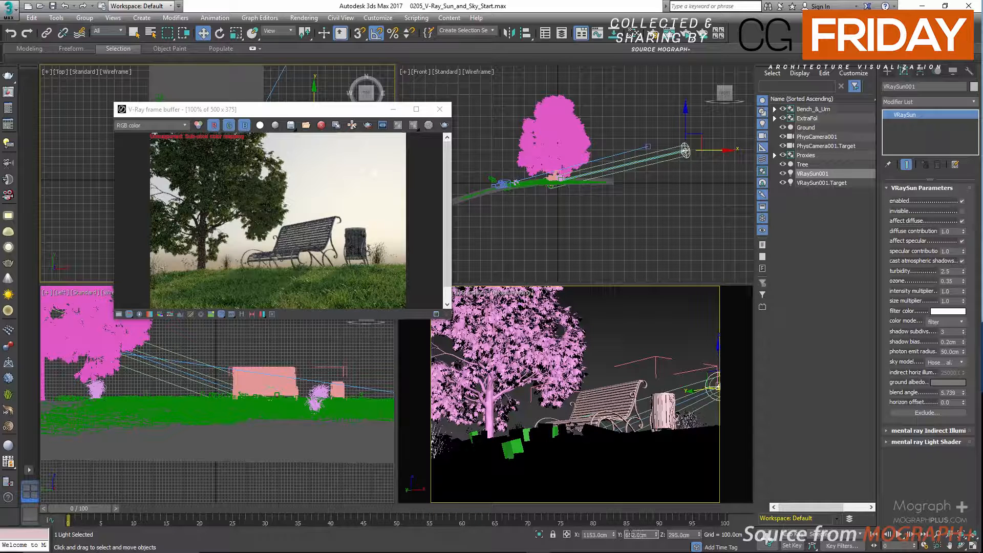
left_click(587, 535)
left_click_drag(329, 114, 351, 161)
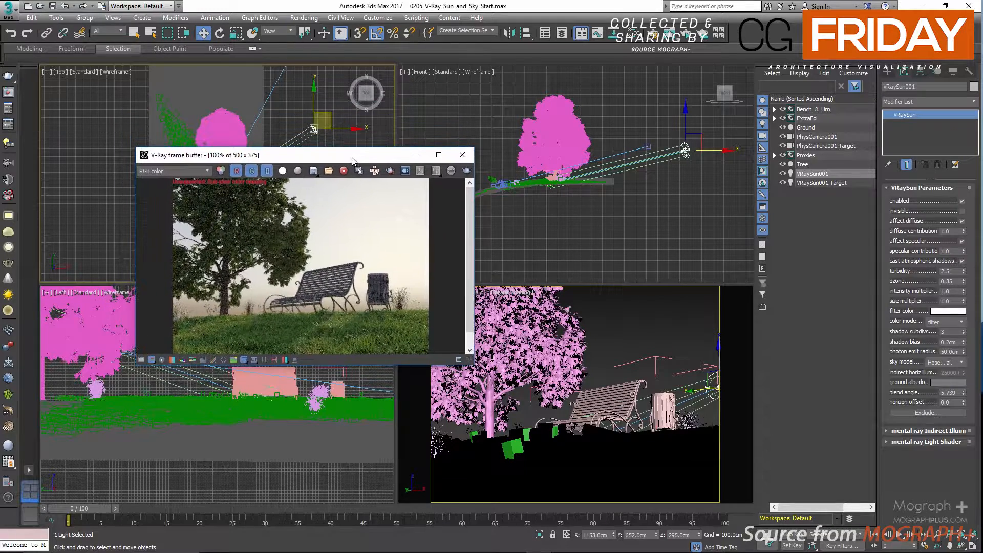
Add a VRayEnvironmentFog atmospheric effect to the scene's environment
right_click(506, 101)
key("8")
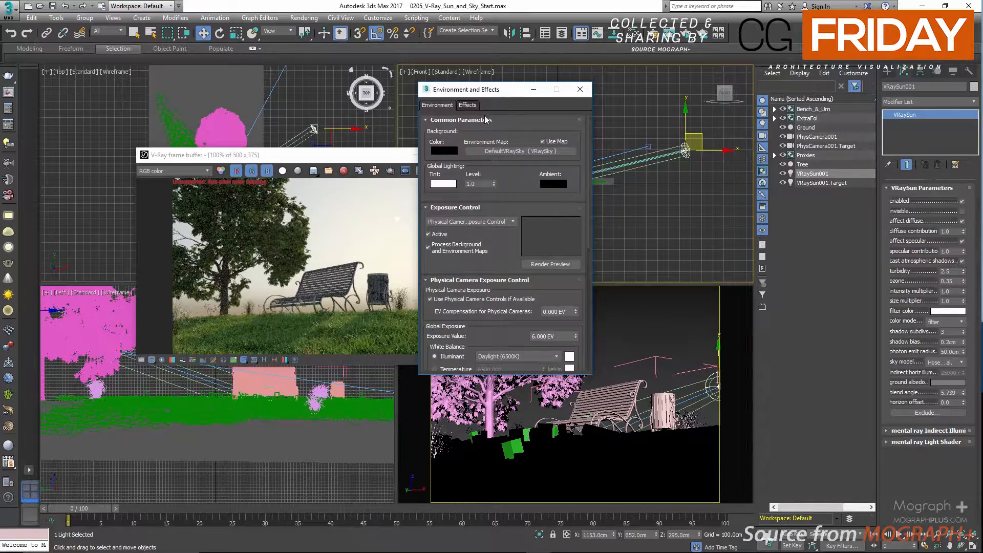
left_click(487, 119)
left_click(466, 130)
left_click(463, 142)
left_click(462, 173)
left_click(557, 185)
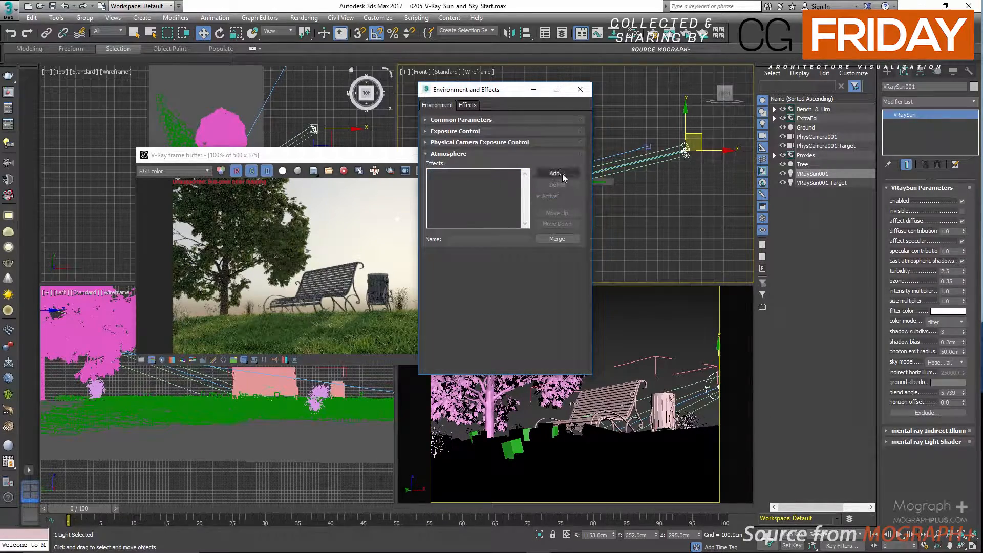
left_click(563, 176)
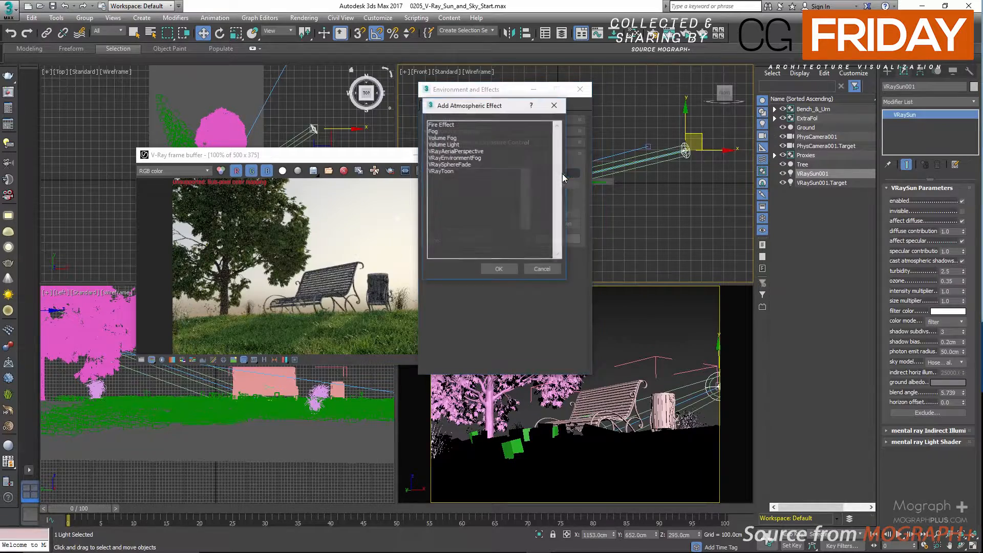
double_click(475, 158)
Set the environment fog's distance to 600 cm
double_click(562, 278)
type("600")
key("Return")
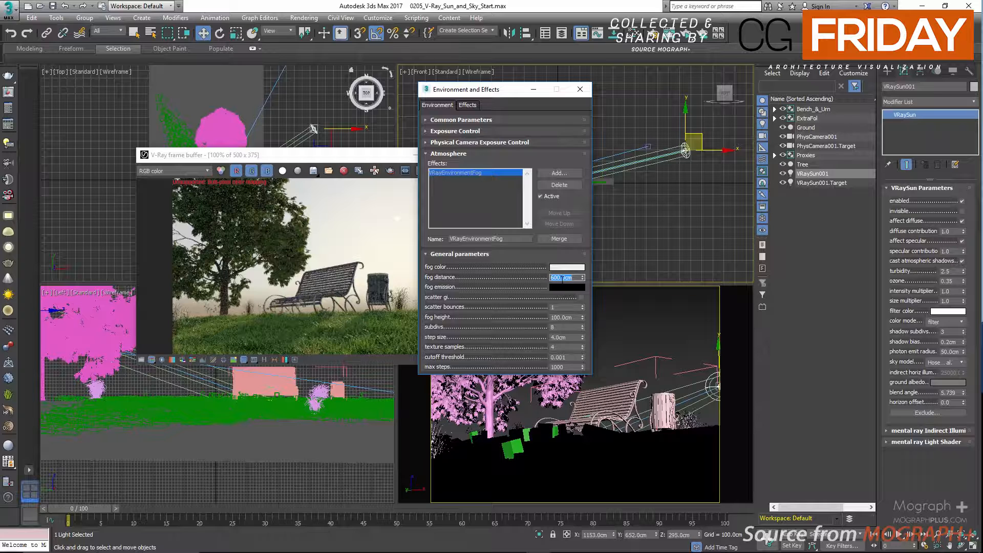
Examine the environment fog's general parameters, including fog height and the sampling settings
double_click(556, 317)
left_click(465, 317)
scroll(465, 317, "down", 5)
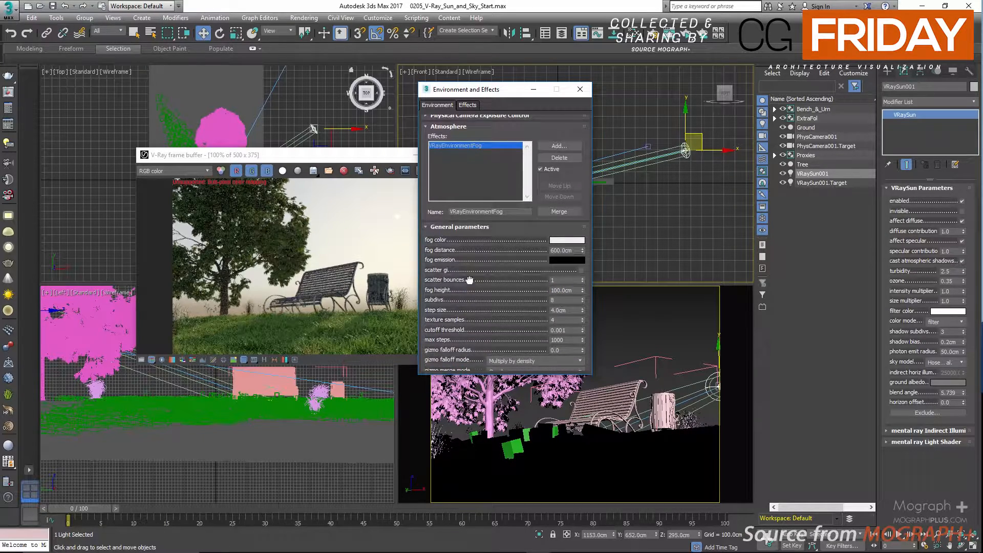
scroll(462, 281, "up", 5)
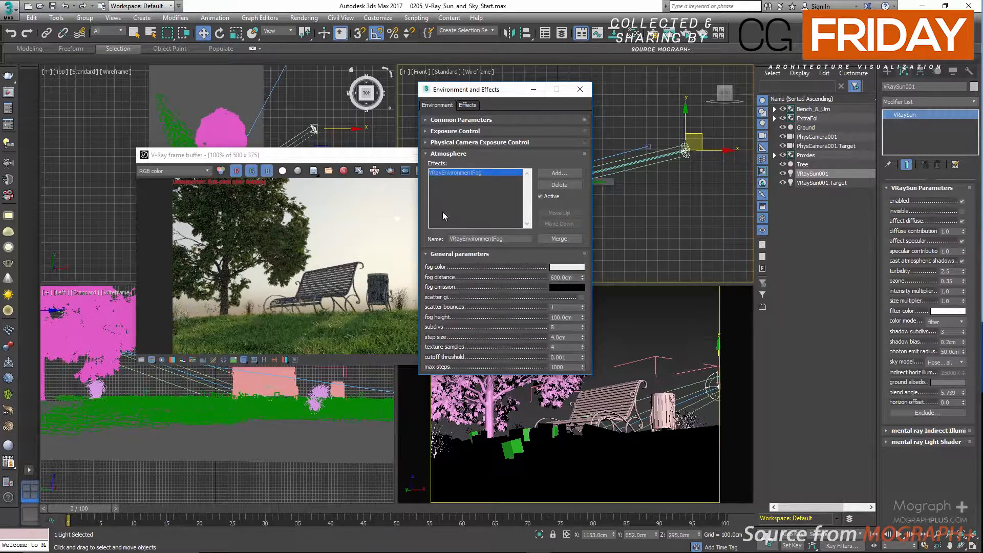
Switch the render setup to production rendering mode and check the progressive image sampler's render time
left_click(356, 154)
mouse_move(357, 154)
left_mouse_down()
mouse_move(339, 144)
mouse_move(369, 149)
left_mouse_up()
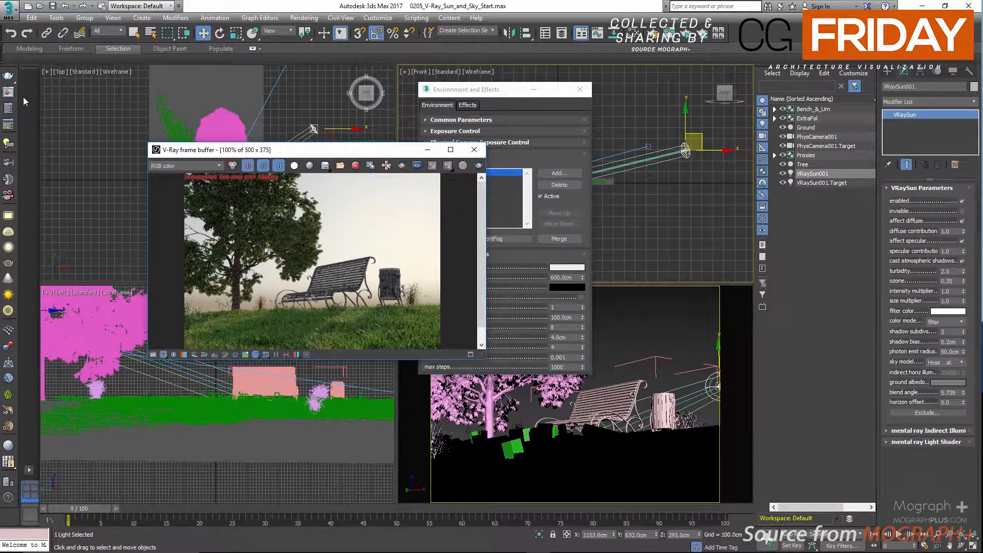
key("F10")
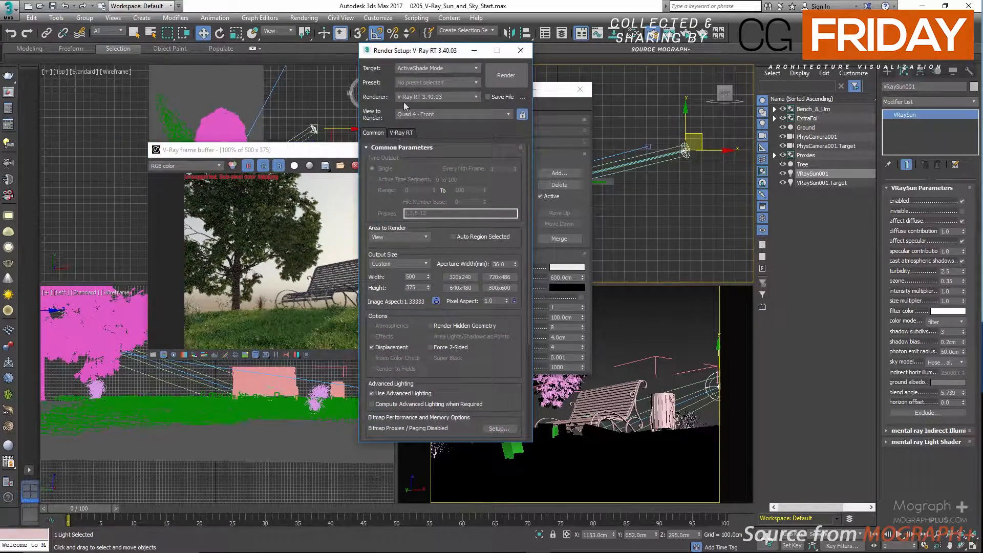
left_click(416, 67)
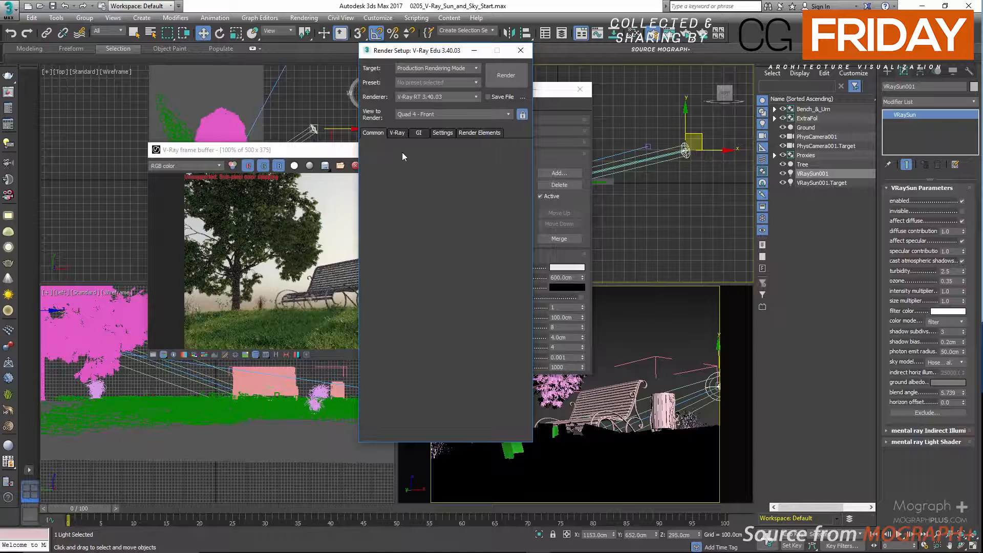
left_click(400, 134)
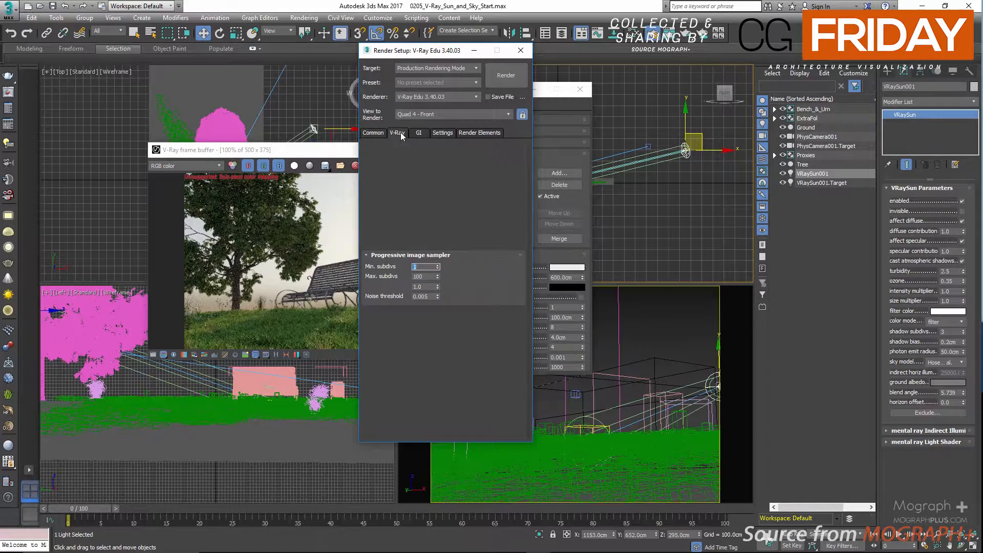
double_click(426, 285)
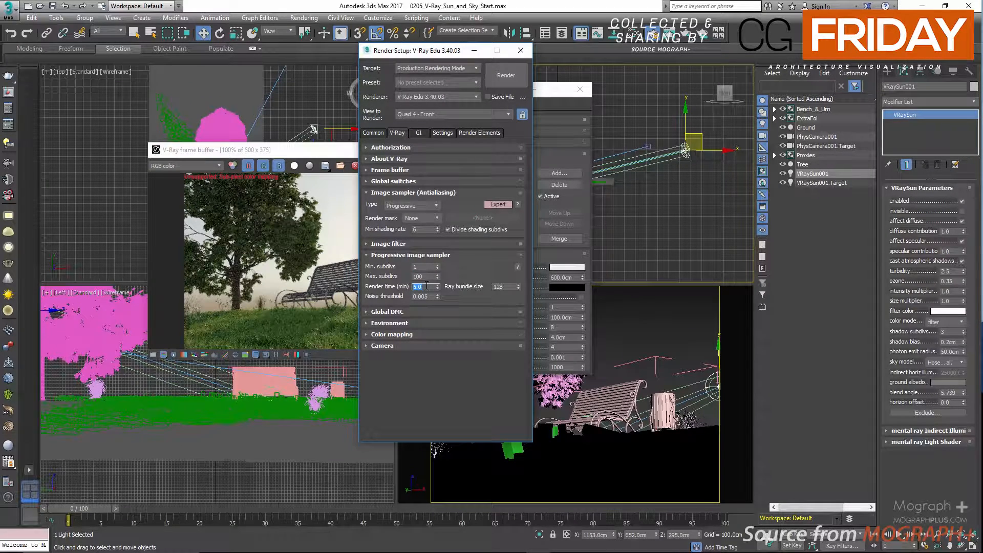
Load the saved "Cast atmospheric shadows Disabled" render from the frame buffer history and enlarge the frame buffer to full screen
left_click(279, 192)
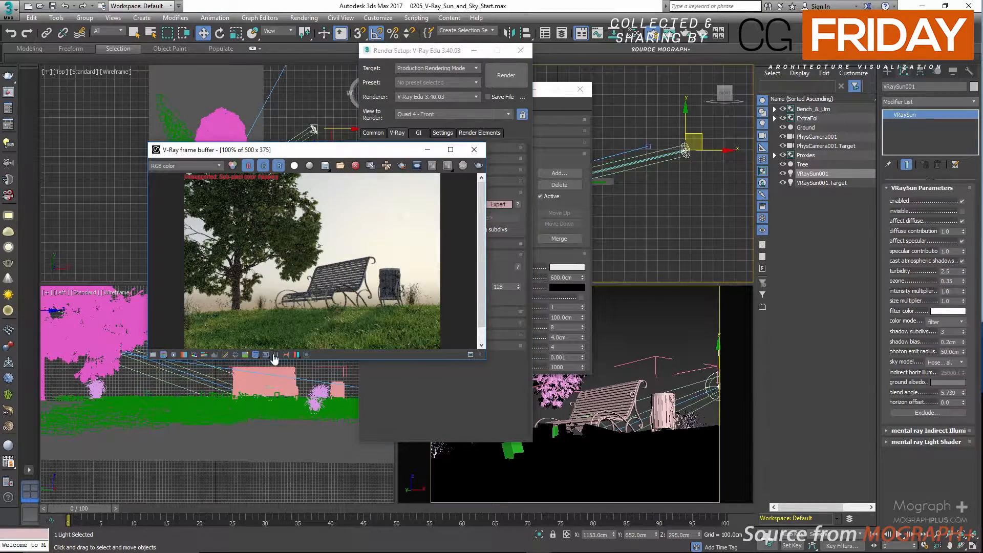
left_click(246, 355)
scroll(102, 307, "down", 3)
double_click(124, 306)
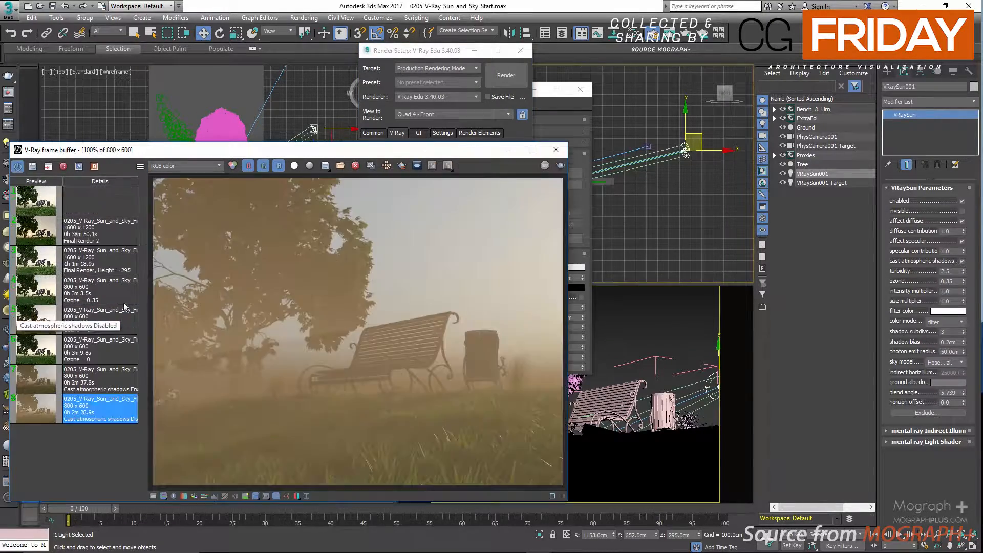
left_click_drag(407, 152, 522, 70)
double_click(522, 70)
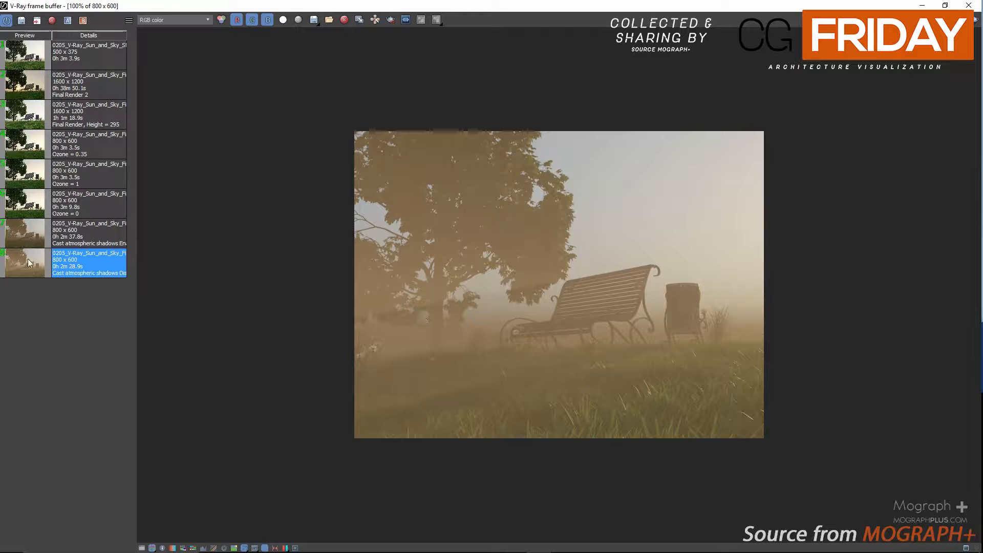
Compare the saved fog renders with cast atmospheric shadows enabled and disabled, then close the frame buffer
left_click(81, 239)
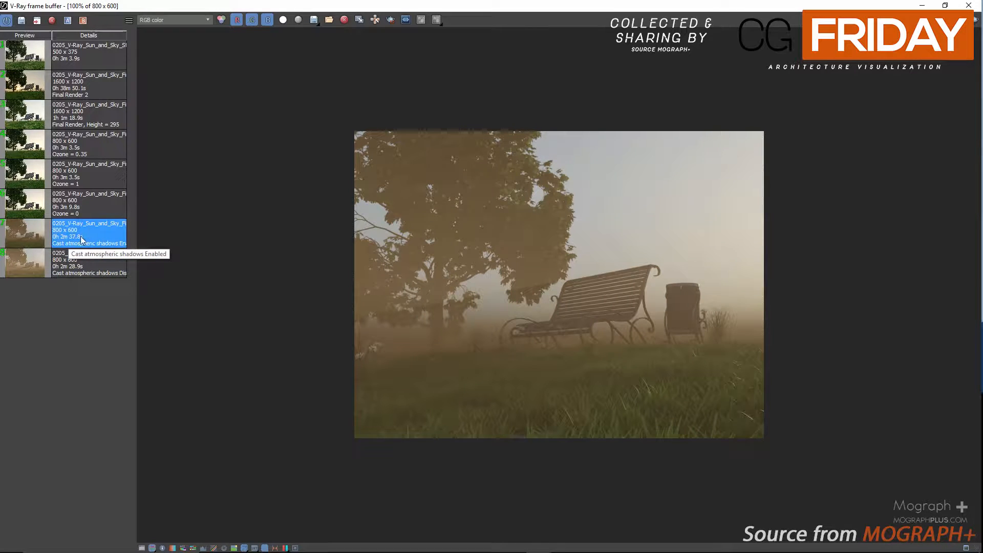
left_click(21, 268)
left_click(26, 242)
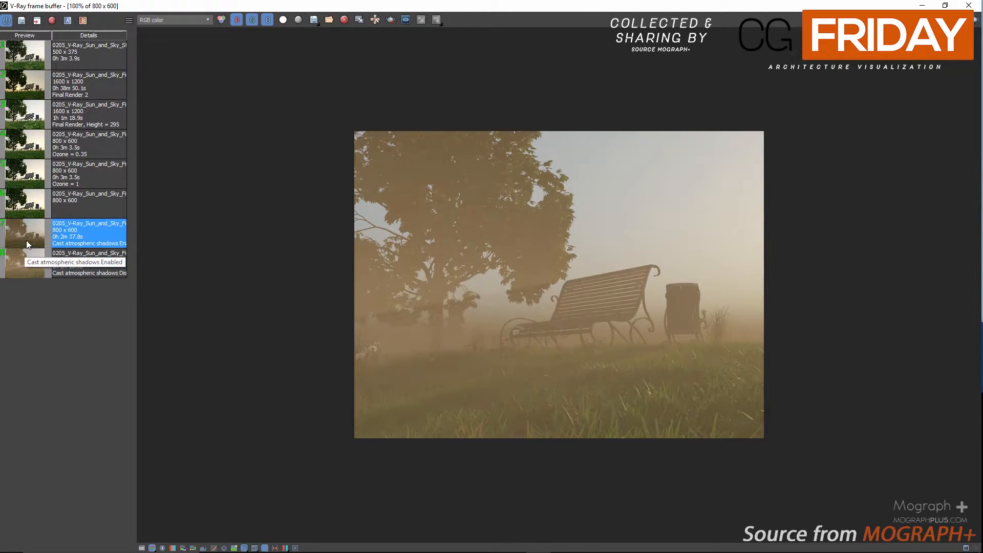
left_click(26, 263)
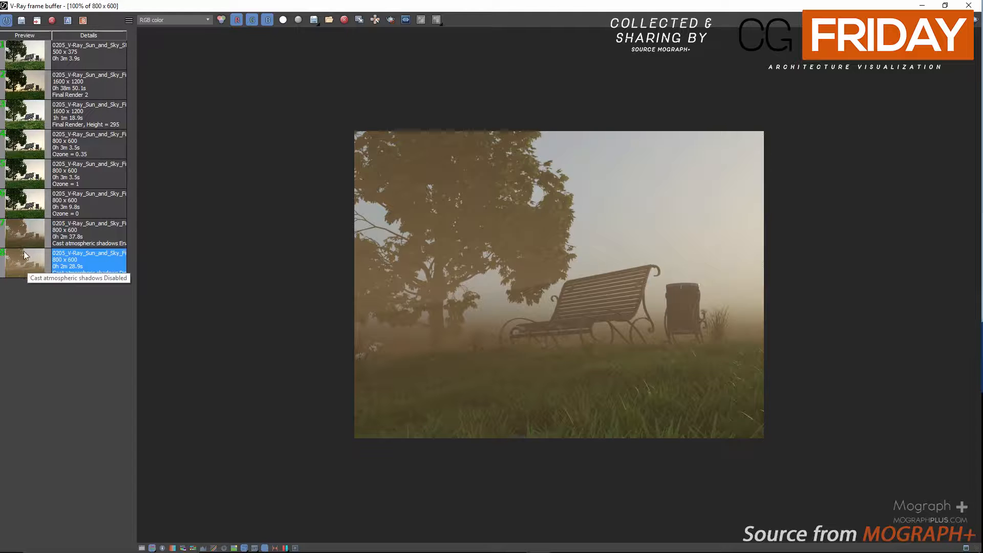
left_click(29, 236)
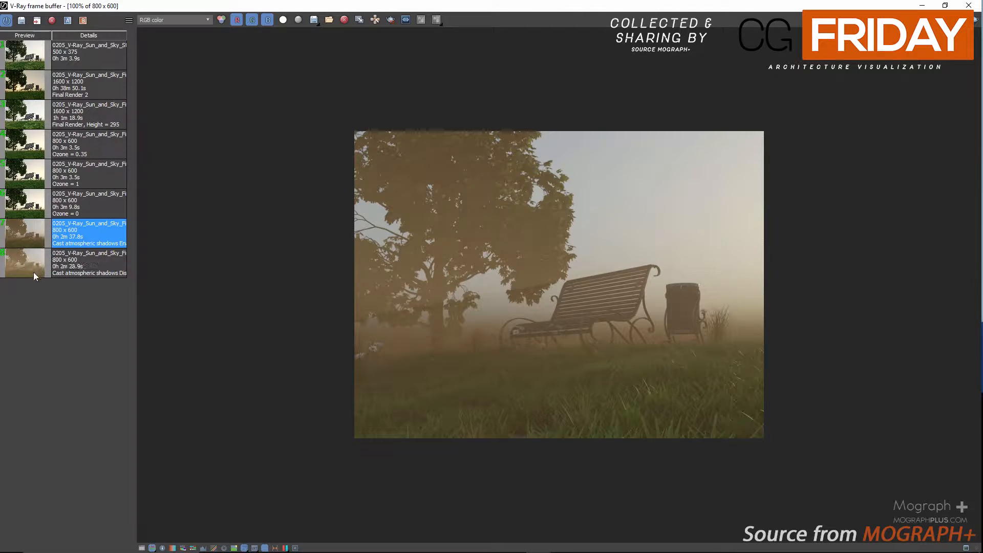
left_click(33, 263)
left_click(30, 242)
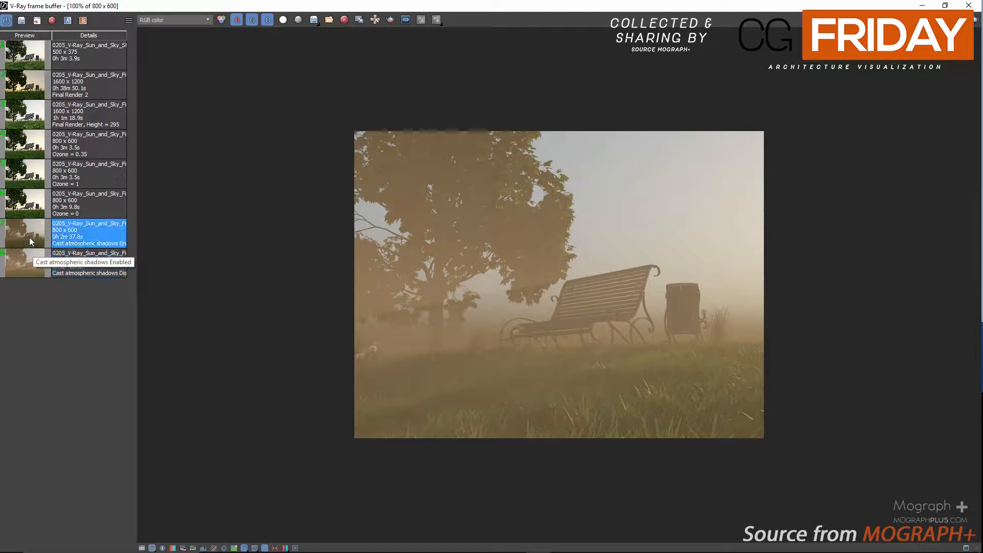
left_click(27, 265)
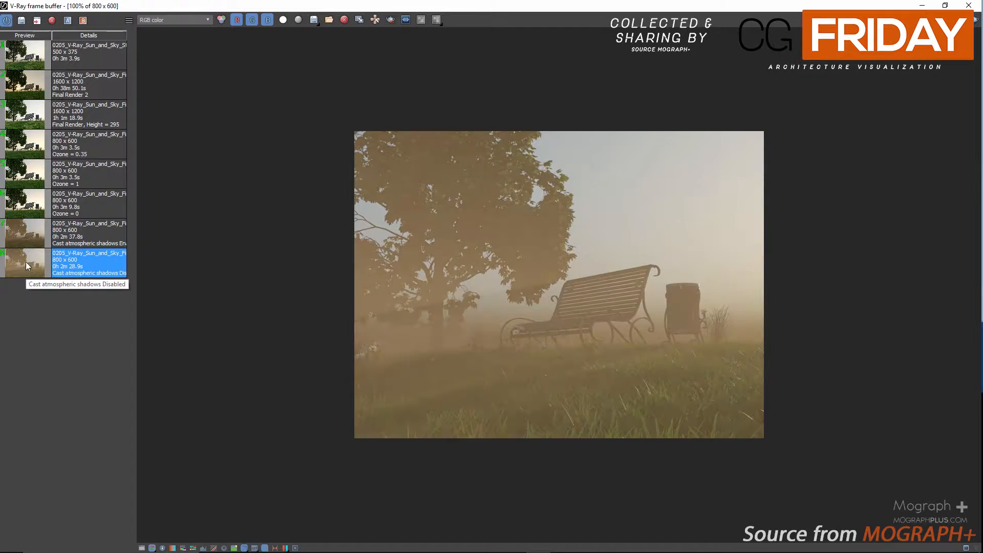
left_click(968, 6)
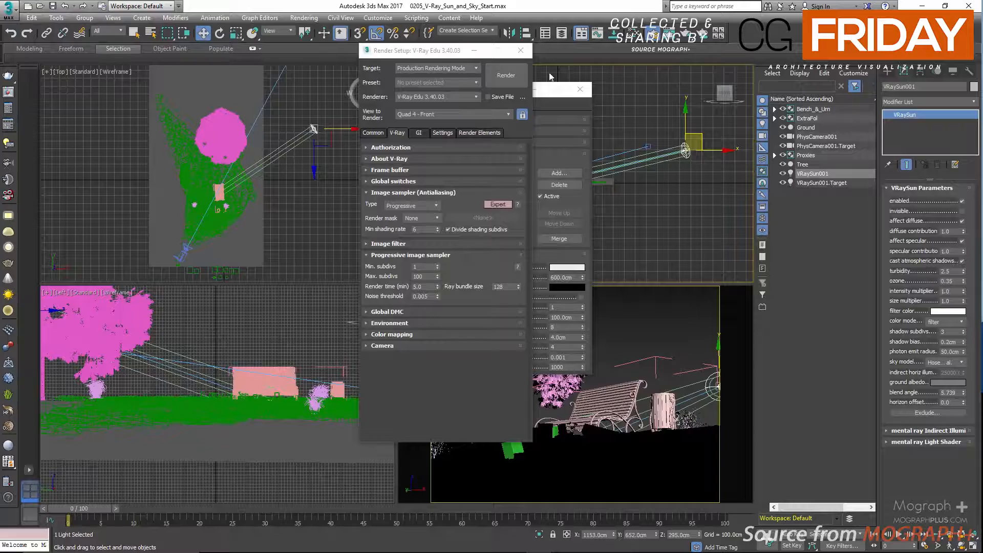
Deactivate the VRayEnvironmentFog effect and close the environment and render setup dialogs
left_click_drag(434, 52, 267, 71)
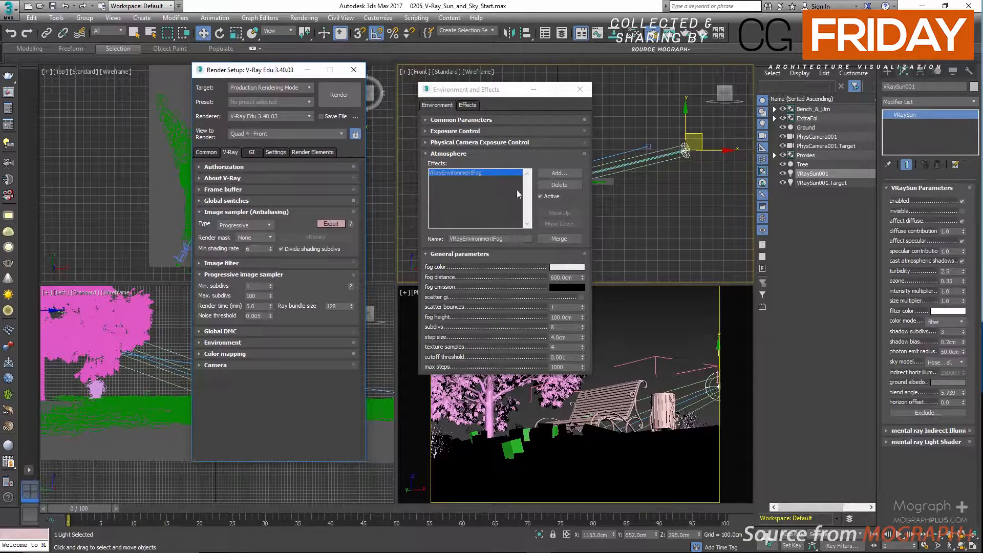
left_click(541, 196)
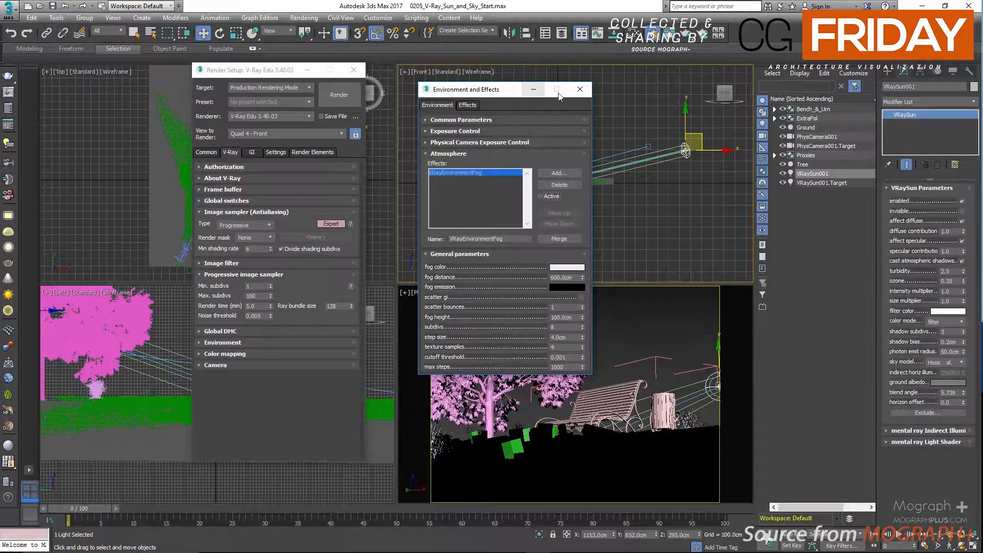
left_click(577, 91)
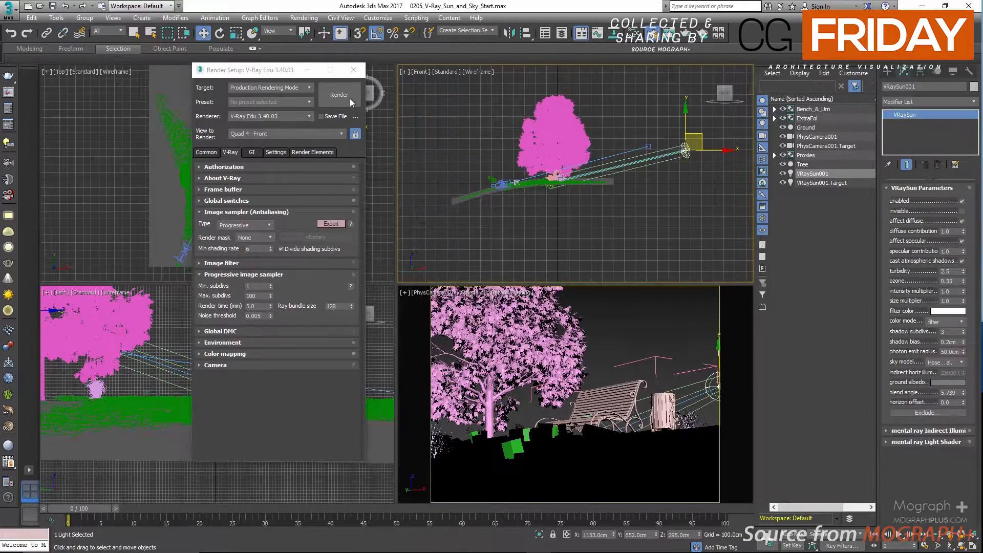
left_click(353, 70)
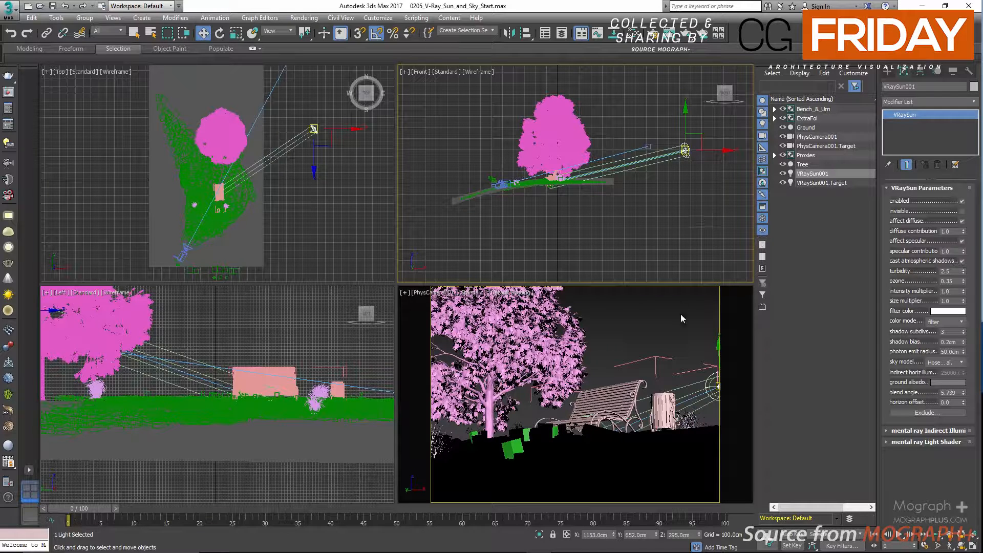
Set the sun's X position to 687 cm and display the camera view in wireframe
left_click(595, 535)
type("687")
key("Return")
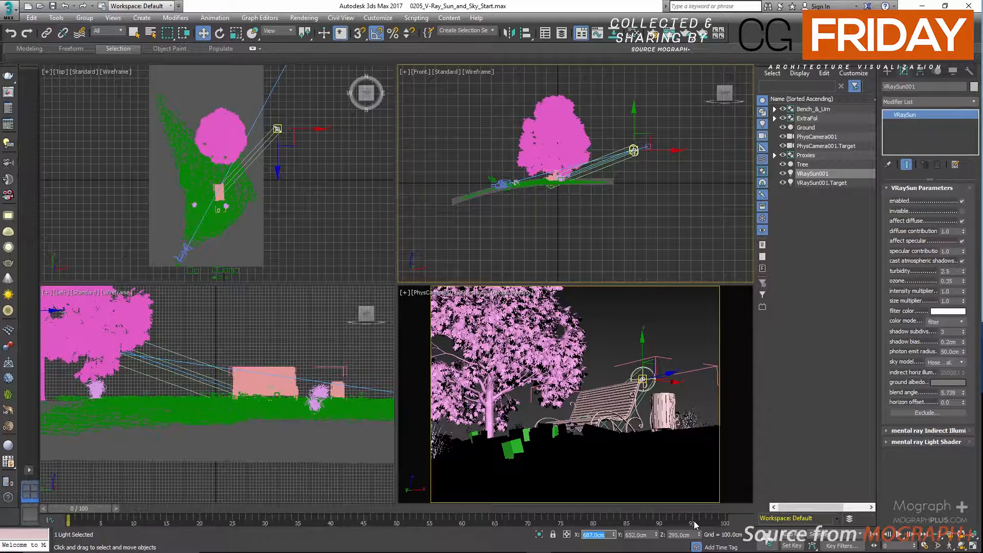
left_click(636, 535)
left_click(676, 534)
left_click(605, 329)
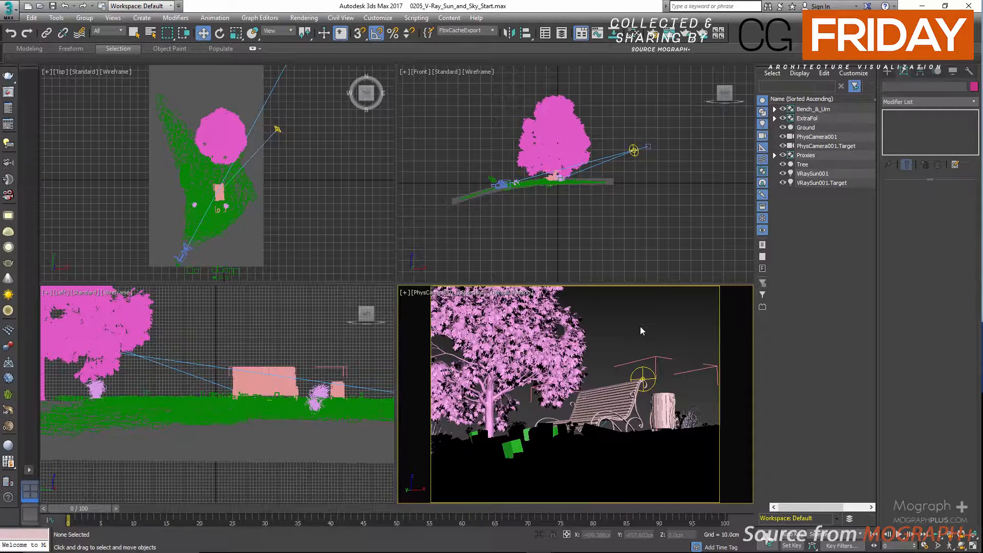
key("F3")
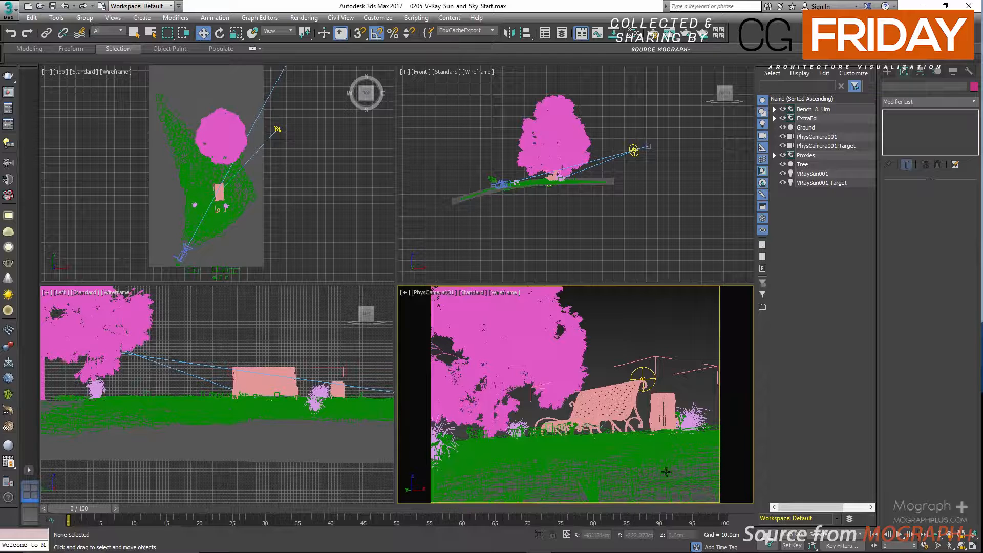
Select VRaySun001, set its Z position to 155 cm, and arrange a smaller frame buffer window above the camera view
left_click(811, 173)
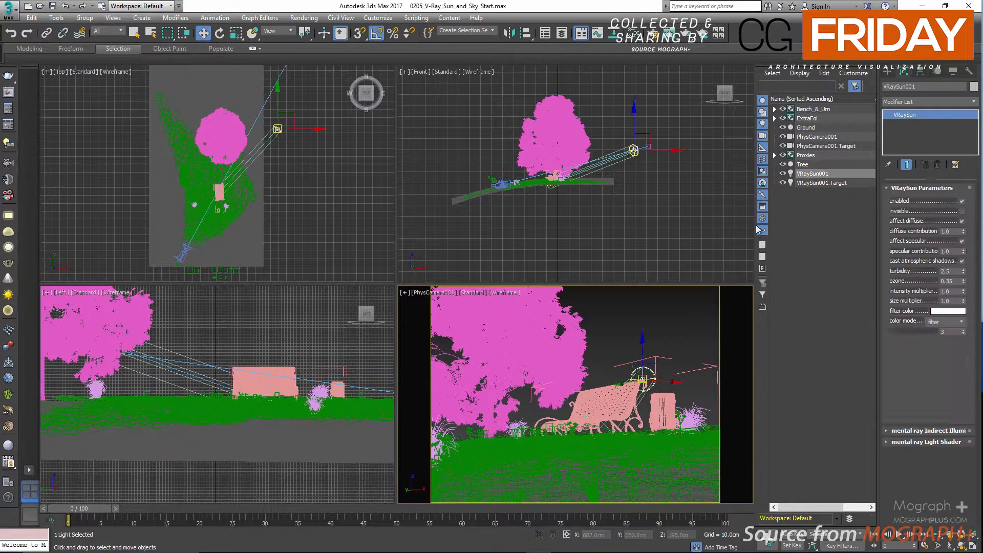
left_click(678, 534)
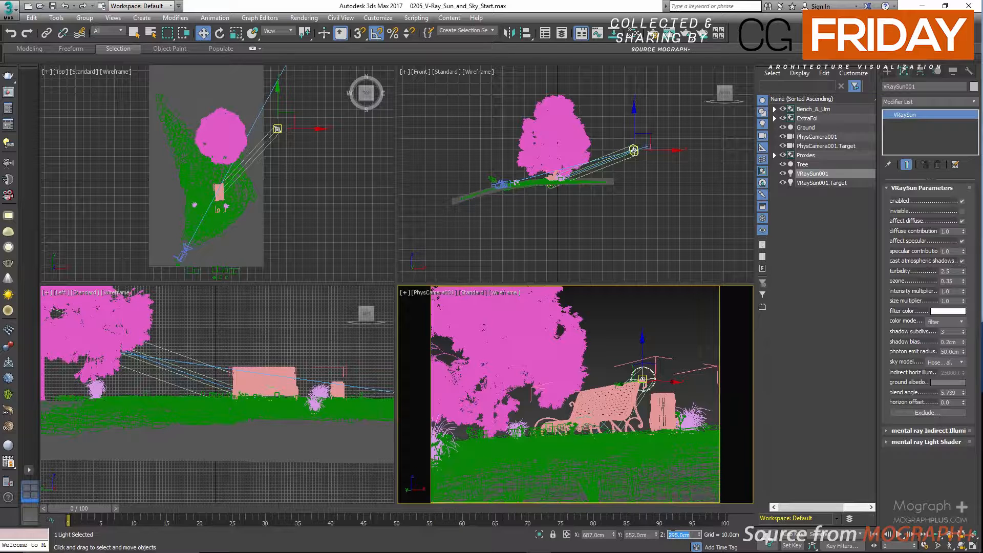
type("115")
key("Return")
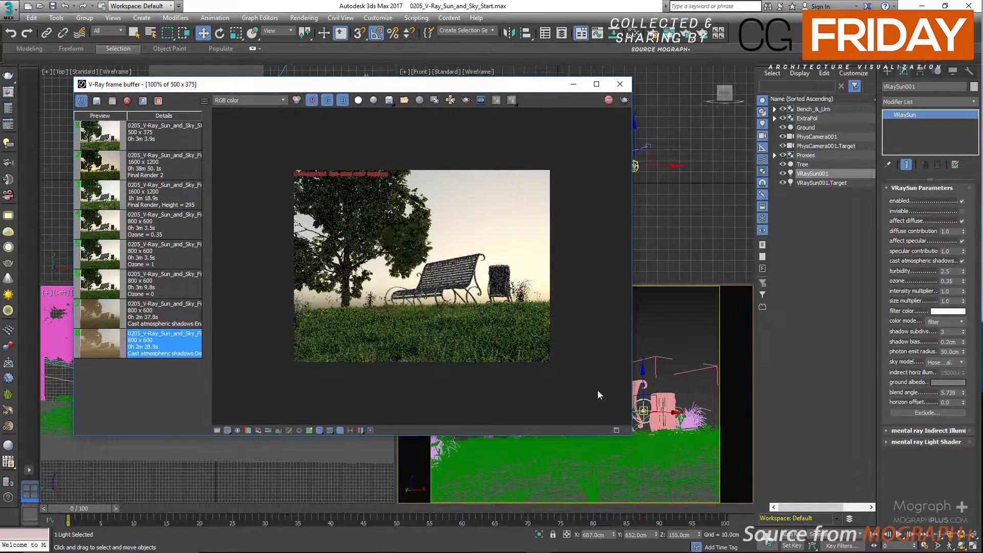
left_click_drag(632, 438, 518, 345)
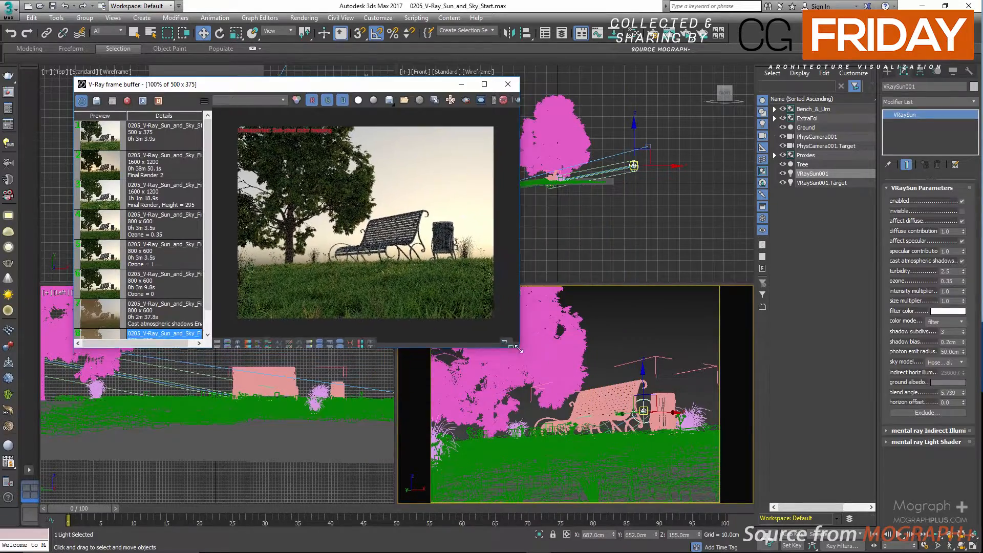
left_click_drag(385, 87, 534, 93)
Test the sun's turbidity at 2, 5 and 10 in the interactive render
double_click(944, 271)
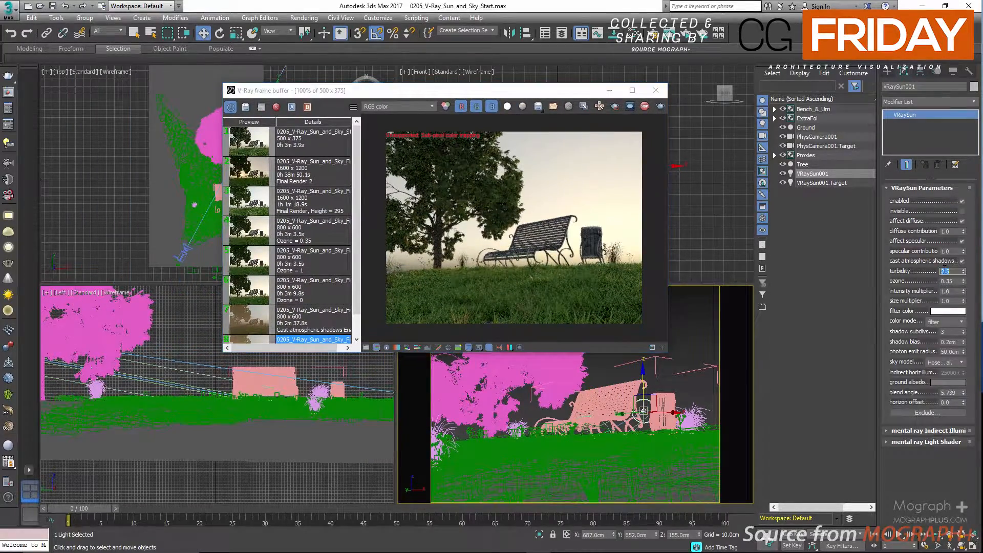
type("2")
key("Return")
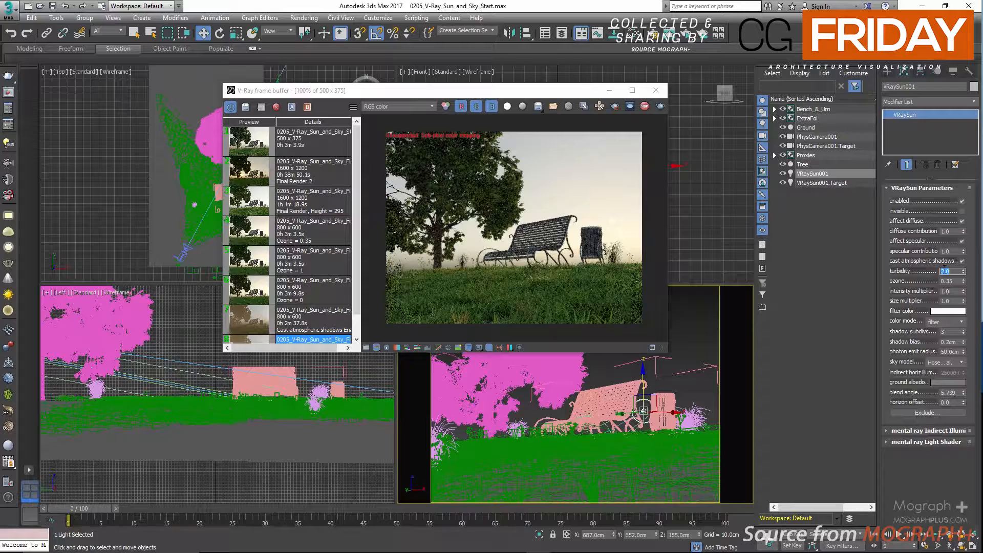
type("5")
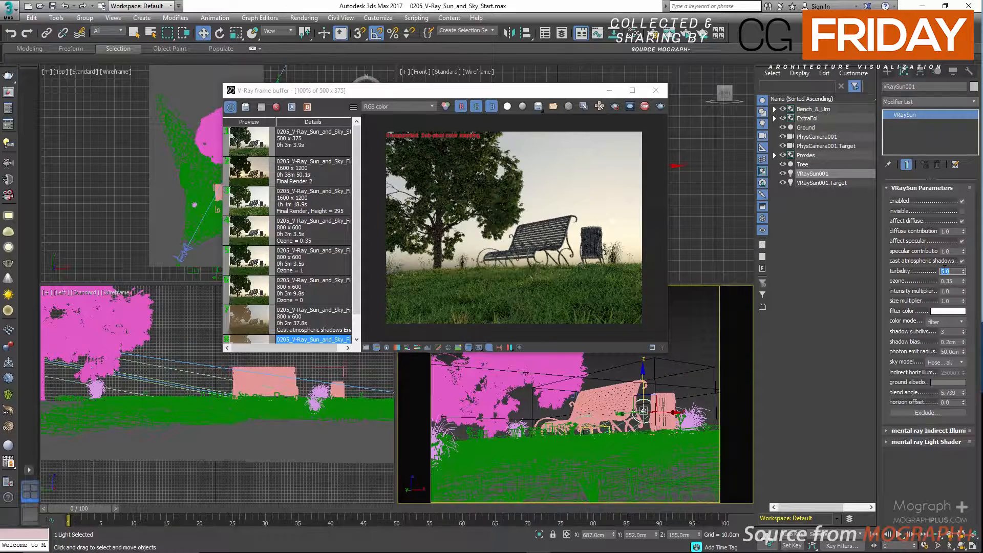
key("Return")
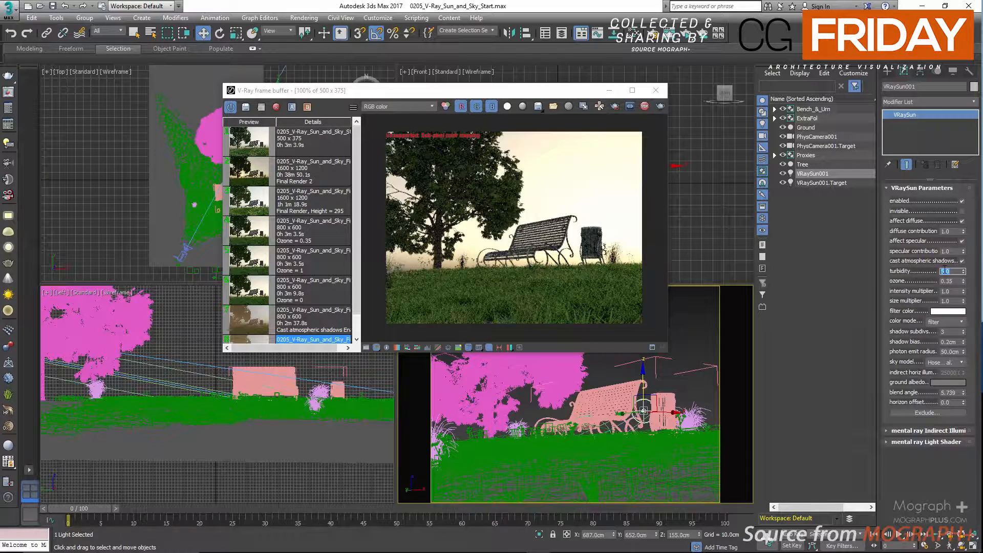
type("10")
key("Return")
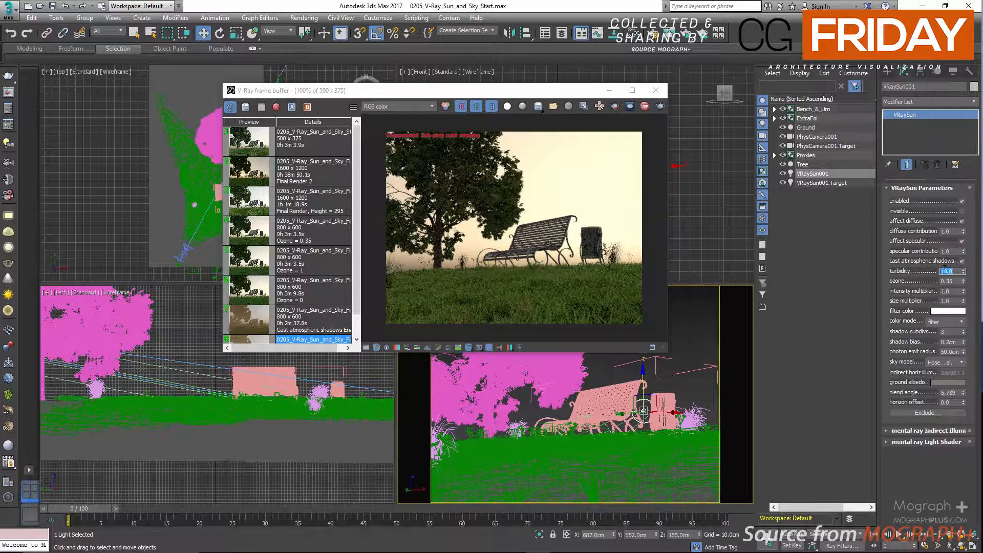
Set the sun's turbidity to 2.5 and stop the interactive render
type("2.5")
key("Return")
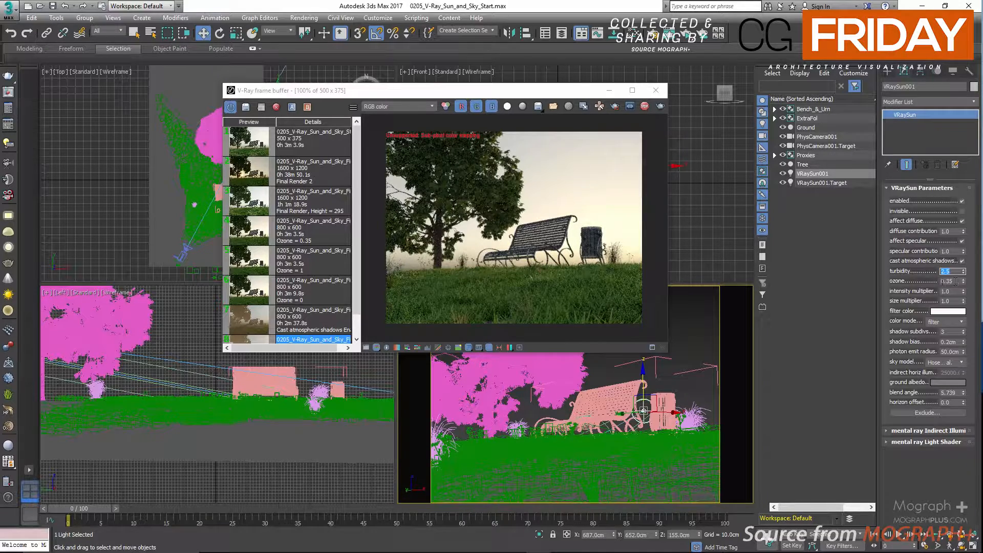
left_click(644, 107)
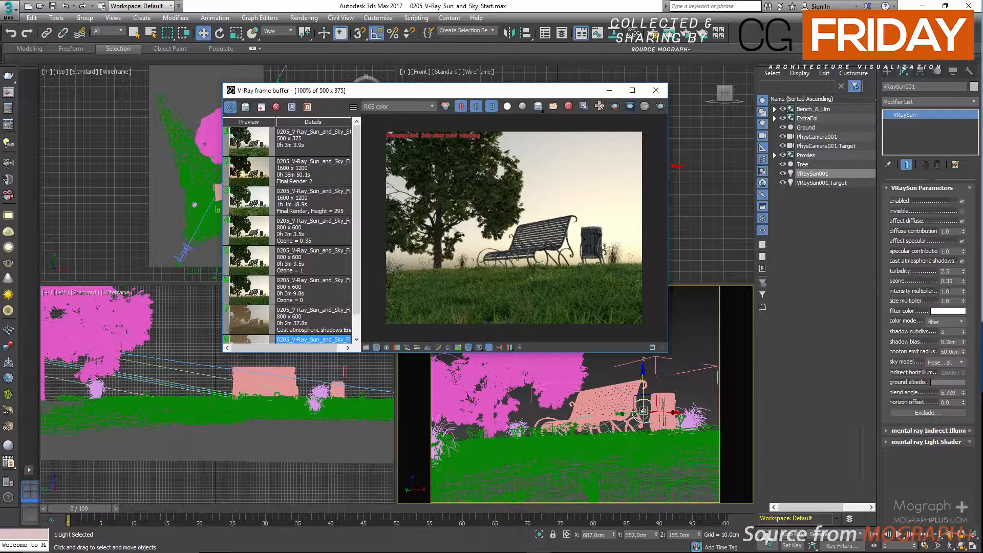
Try the sun's ozone at 0 and at 1
left_click(949, 281)
type("0")
key("Return")
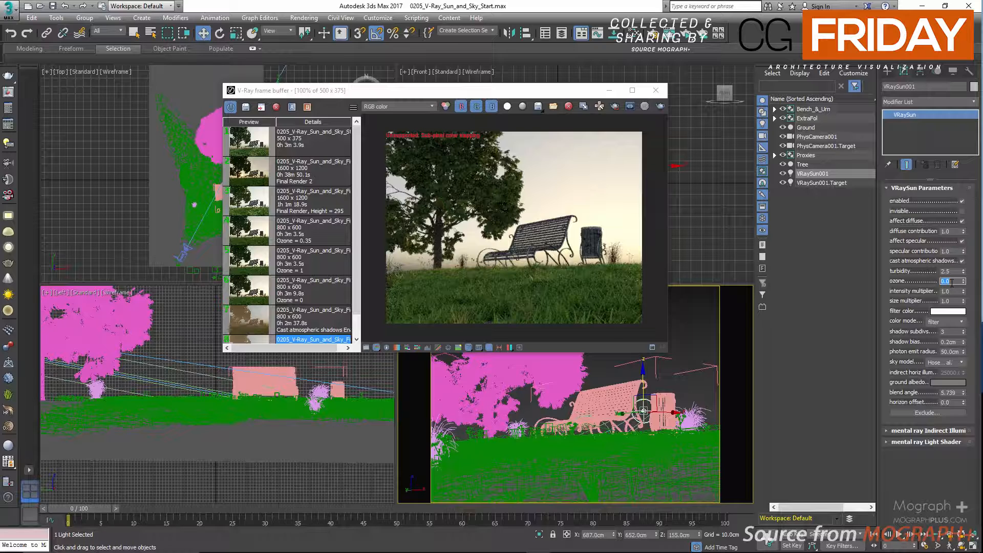
type("1")
key("Return")
Compare the saved renders for ozone 0, 1 and 0.35 in the maximized frame buffer
double_click(254, 294)
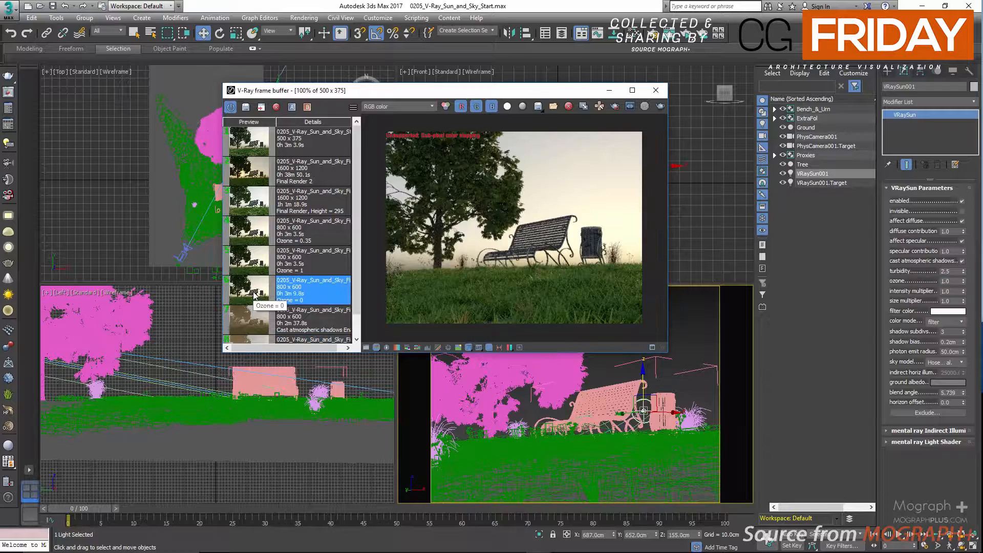
double_click(581, 96)
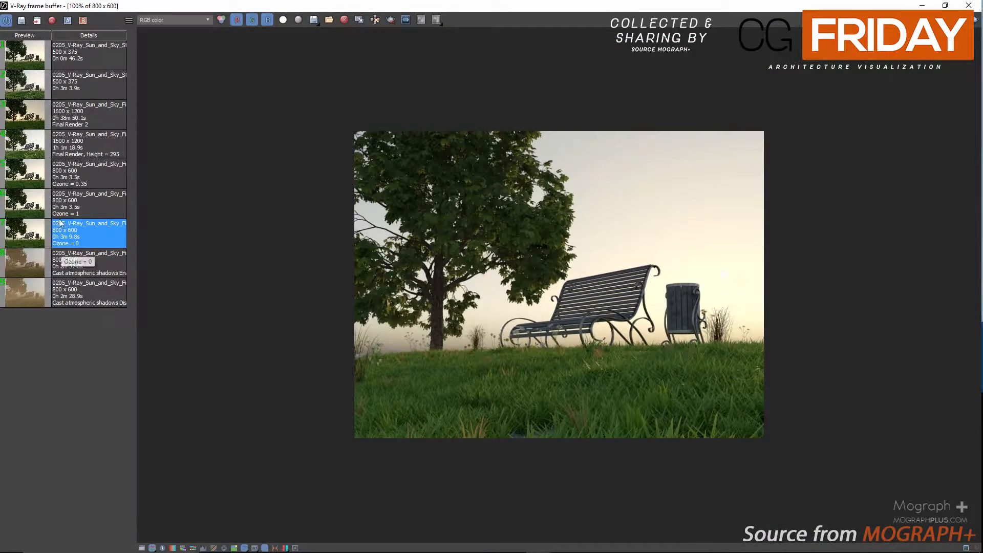
left_click(25, 206)
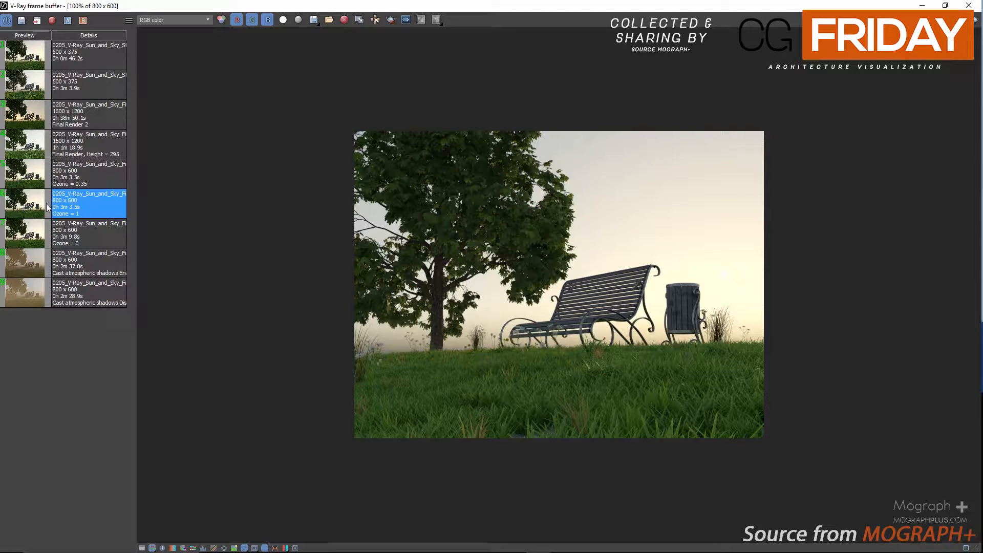
left_click(28, 174)
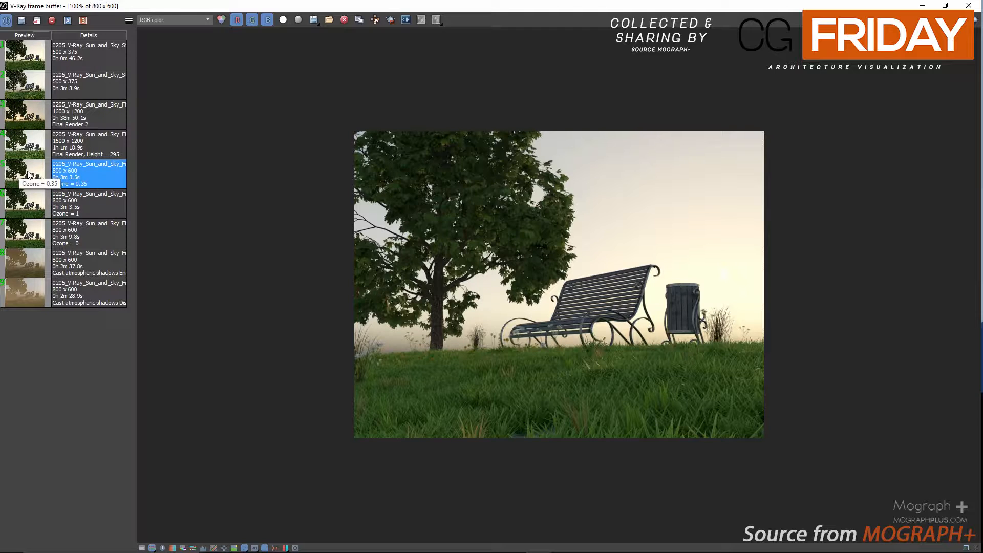
left_click(25, 237)
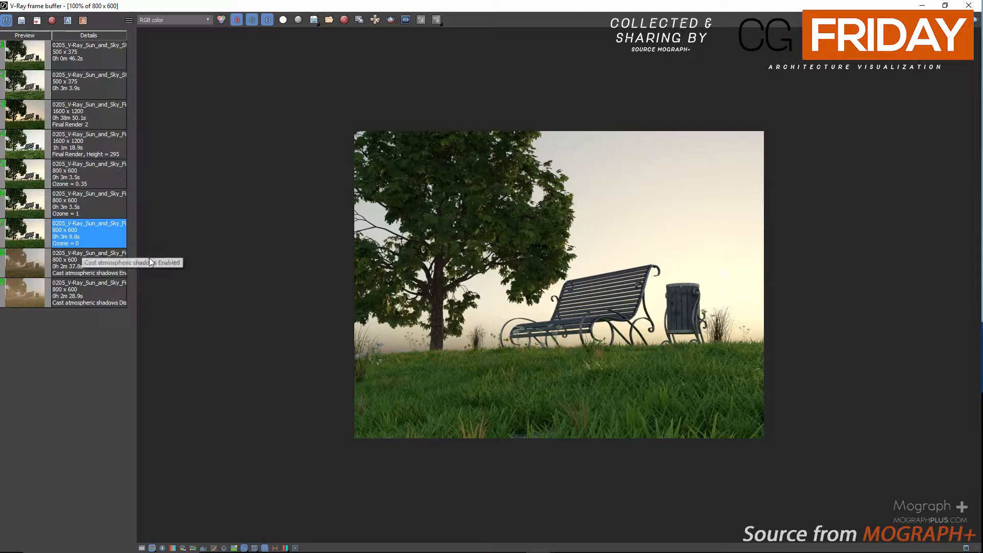
Examine the tree foliage up close in the saved ozone renders, and close the frame buffer
scroll(530, 236, "up", 1)
scroll(481, 179, "up", 1)
middle_click_drag(459, 180, 471, 316)
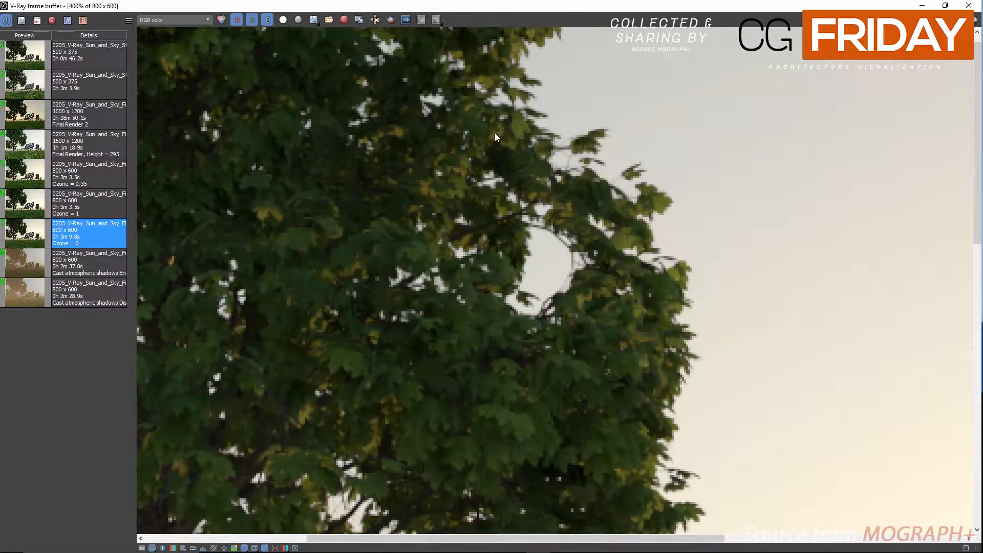
scroll(606, 351, "down", 2)
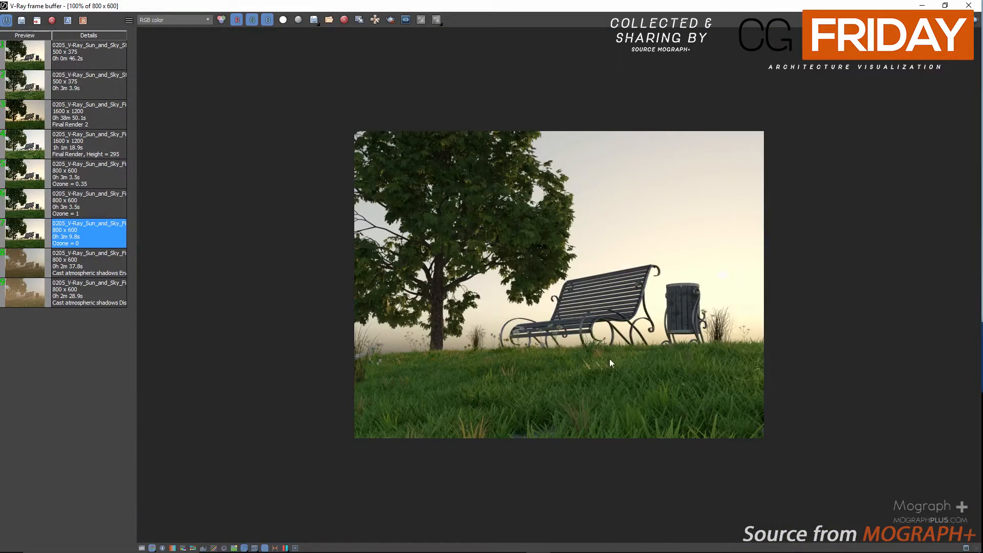
scroll(535, 377, "up", 1)
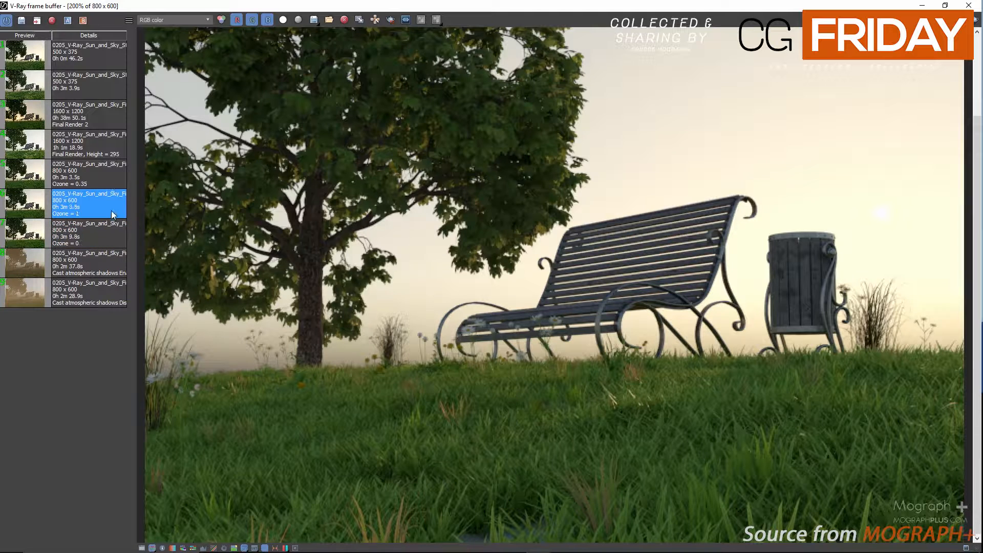
scroll(518, 134, "up", 3)
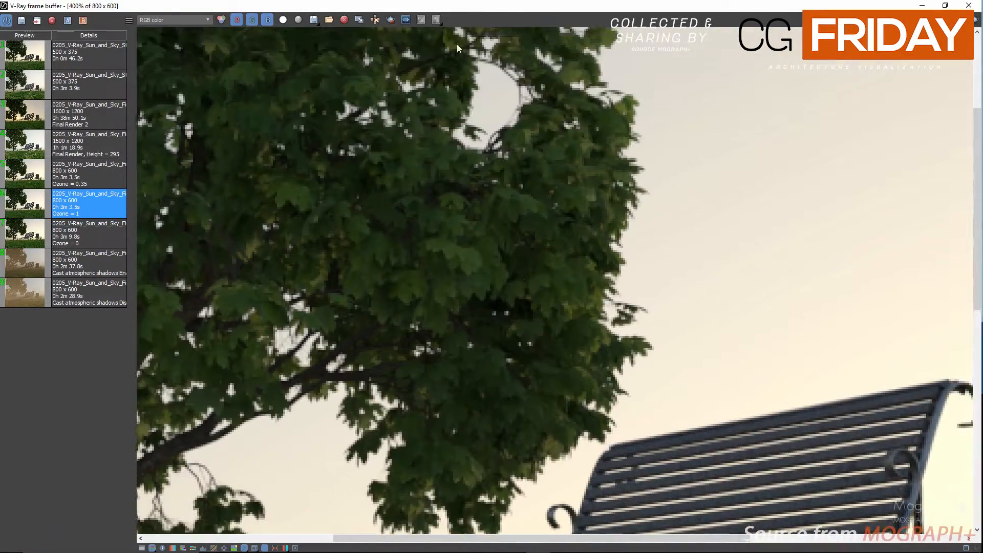
scroll(445, 159, "down", 3)
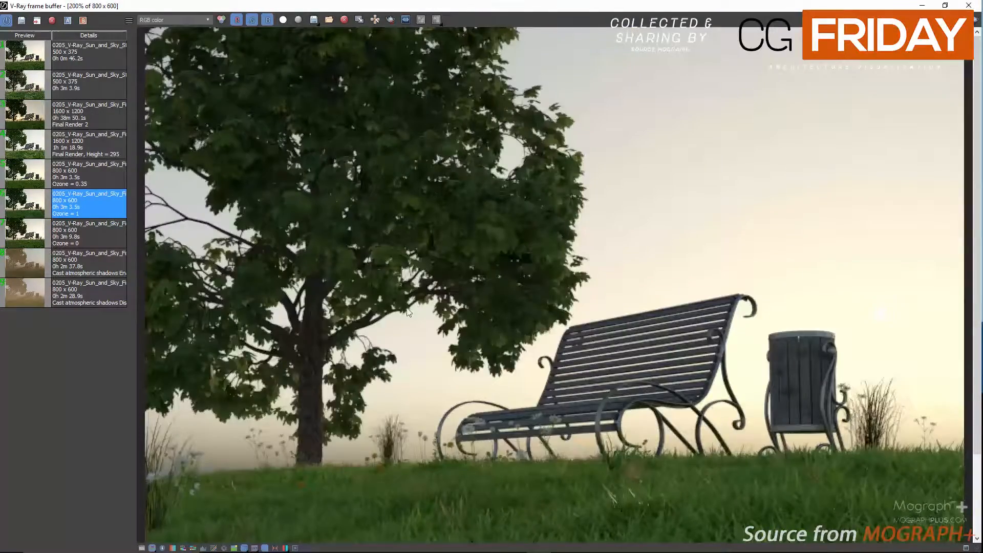
left_click(101, 182)
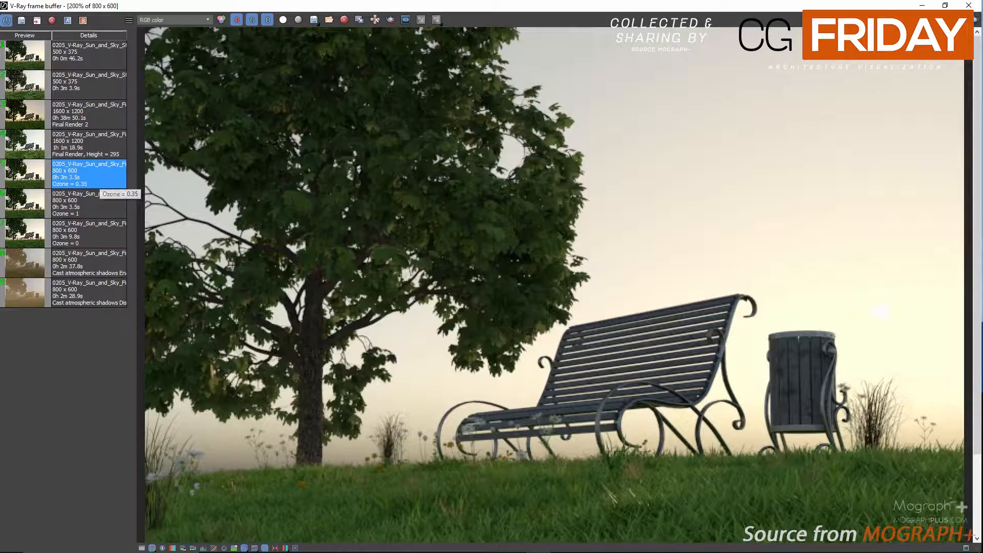
left_click(968, 5)
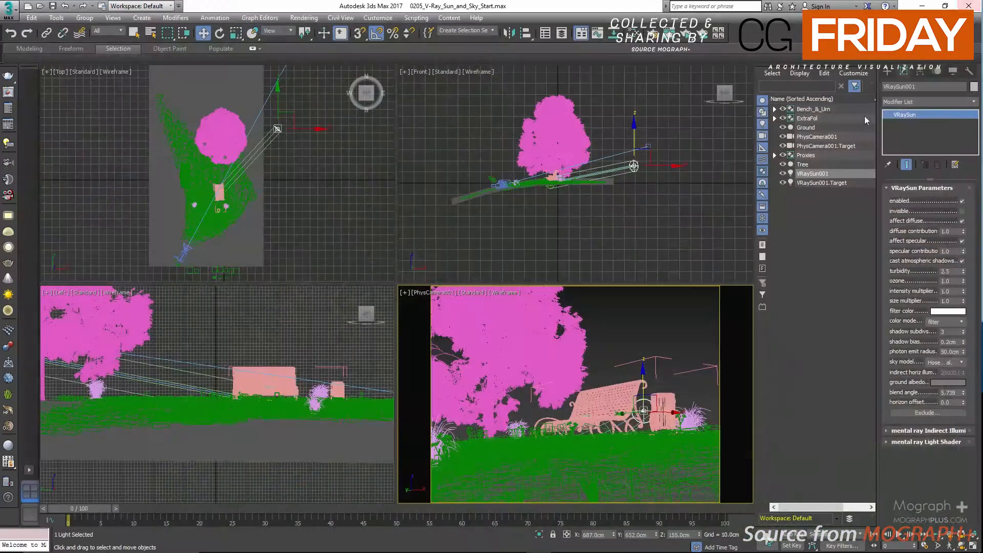
Set the sun's ozone to 0.1, start the interactive render, and place the frame buffer clear of the sun parameters
double_click(950, 281)
type("0.1")
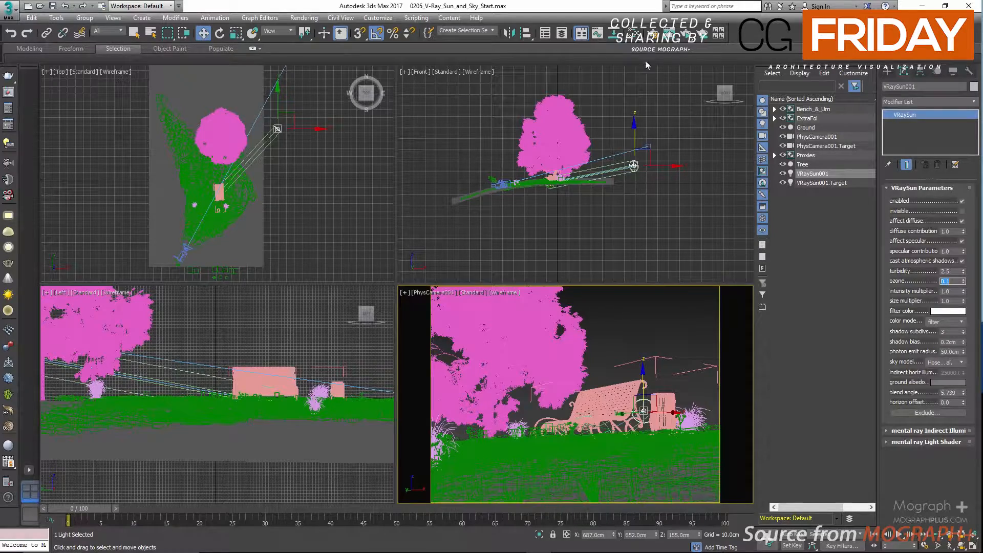
left_click(679, 44)
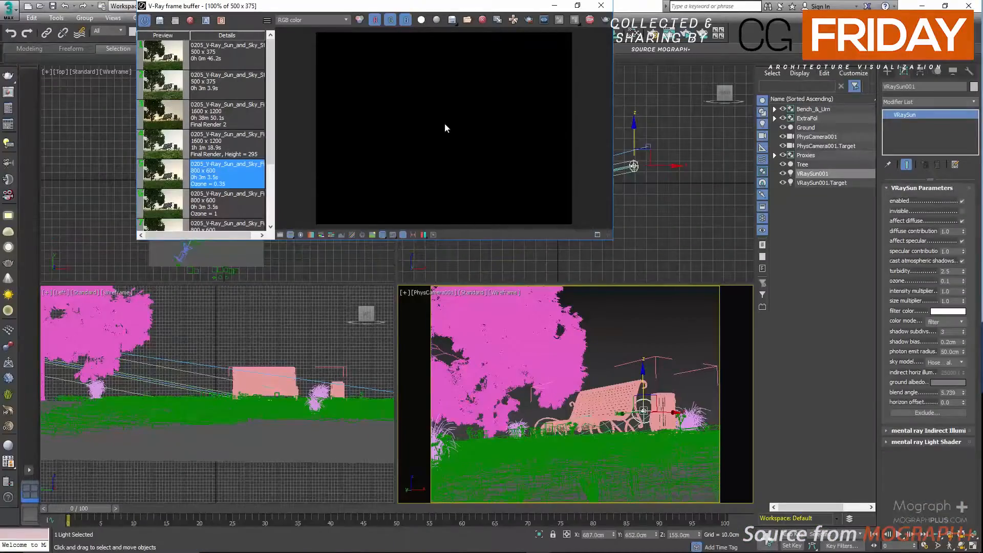
left_click_drag(444, 4, 429, 78)
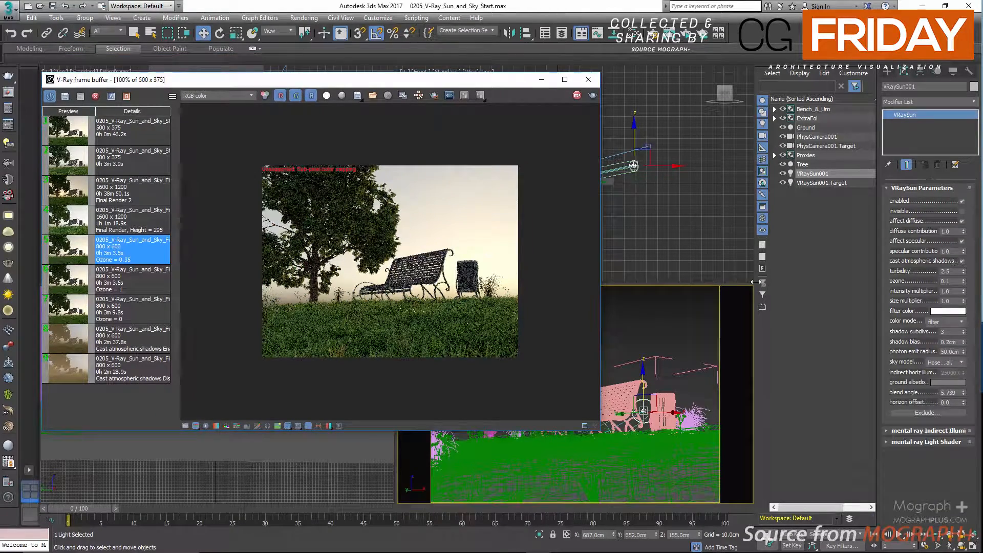
Test the sun's intensity multiplier at 0.2 in the interactive render and return it to 1
double_click(950, 291)
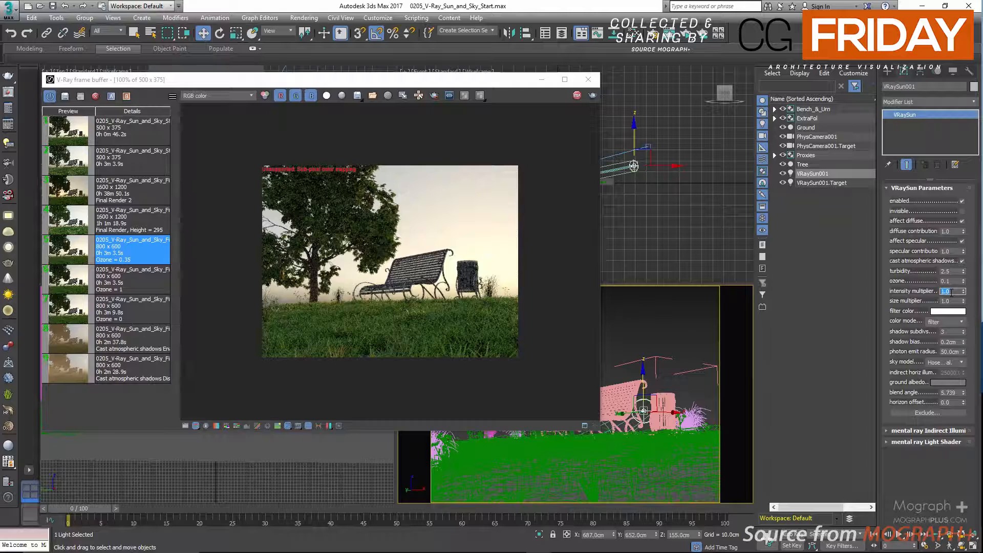
type("5")
key("Return")
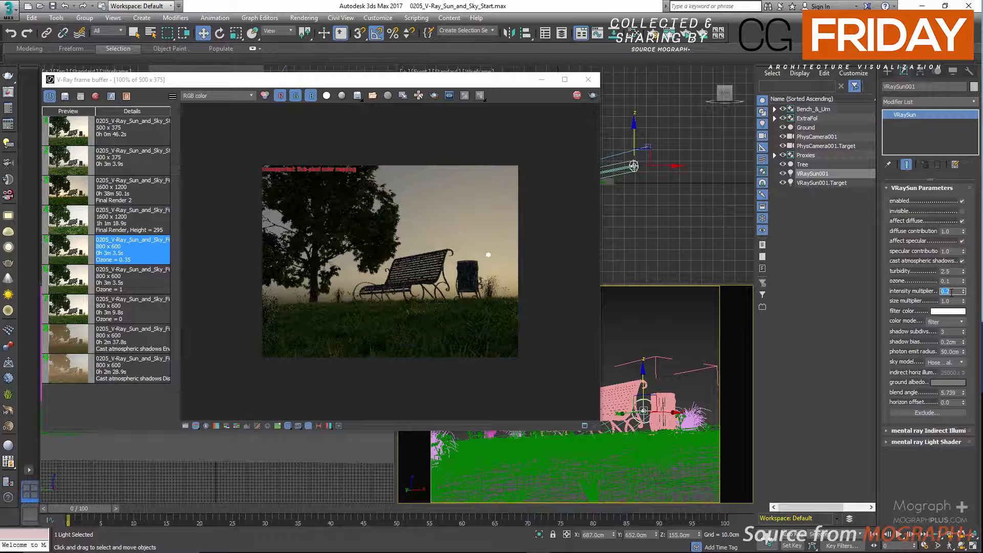
type("1")
key("Return")
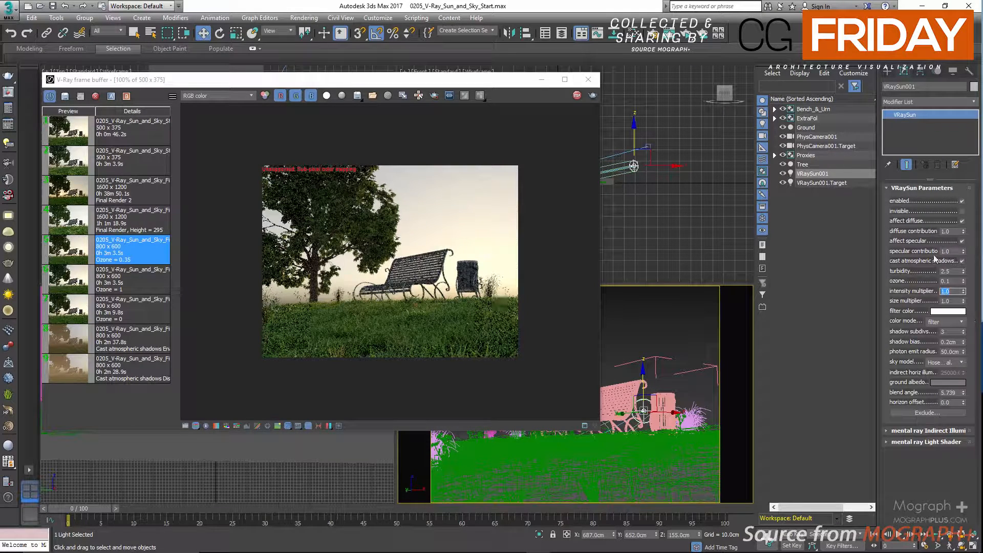
Raise the sun to a Z position of 295 cm and inspect the sky in the interactive render
left_click(951, 301)
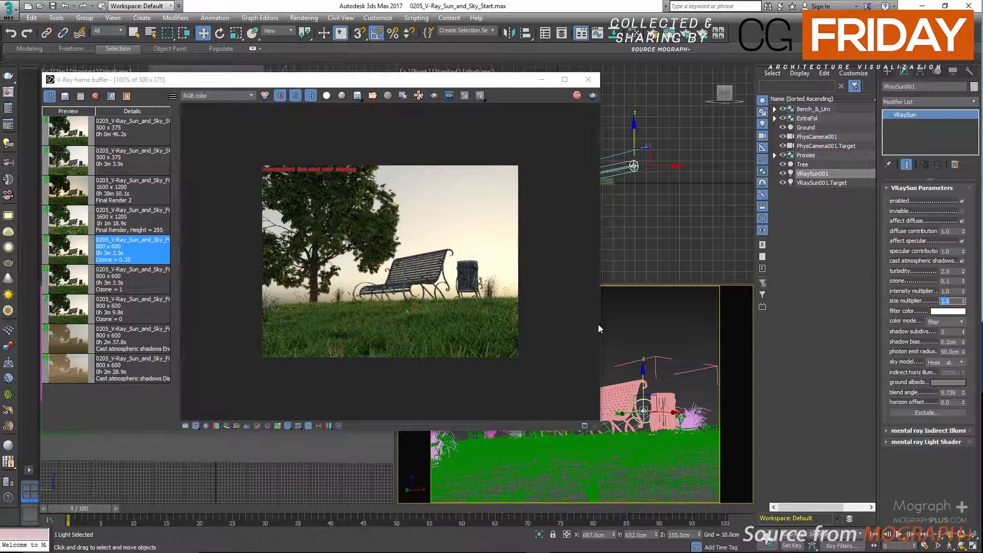
double_click(679, 534)
type("295")
key("Return")
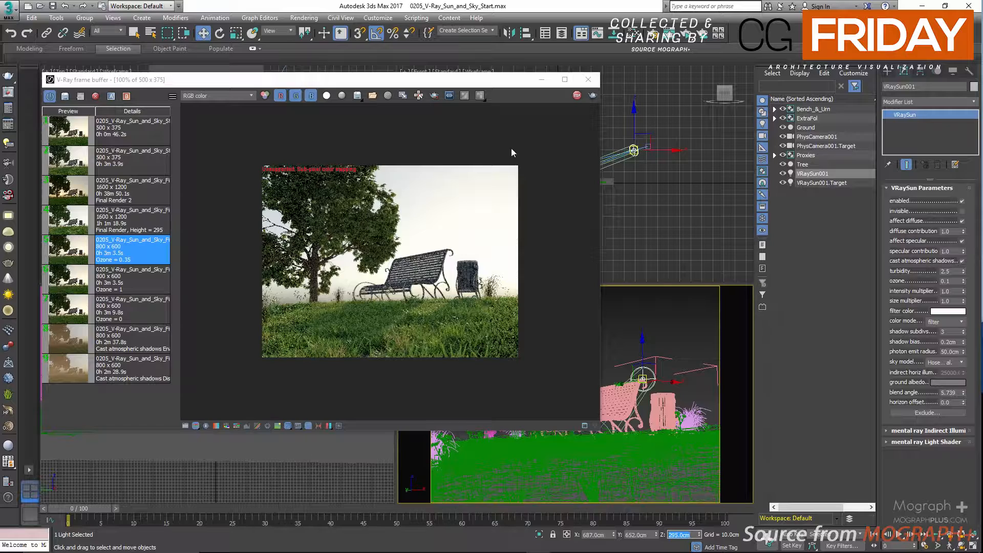
left_click_drag(500, 85, 582, 112)
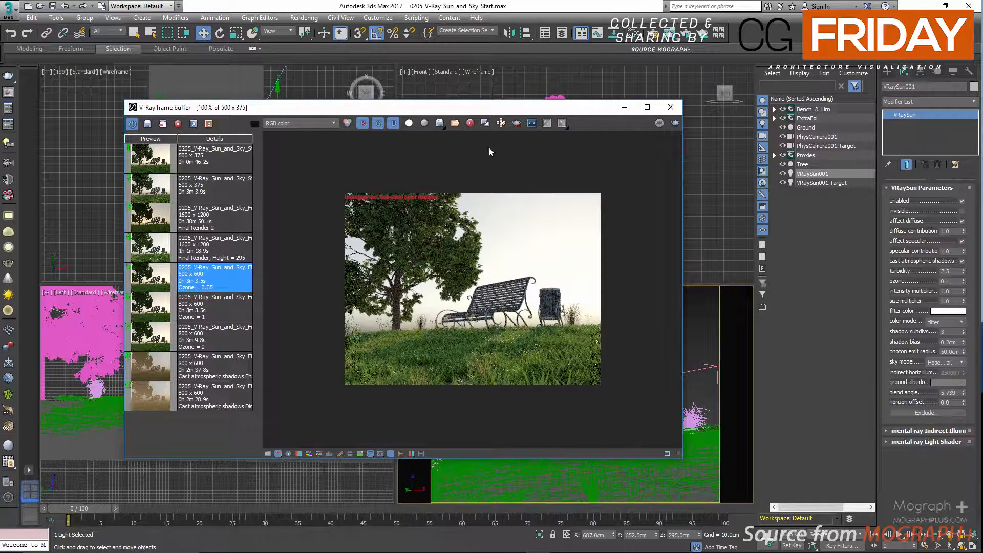
scroll(577, 245, "up", 1)
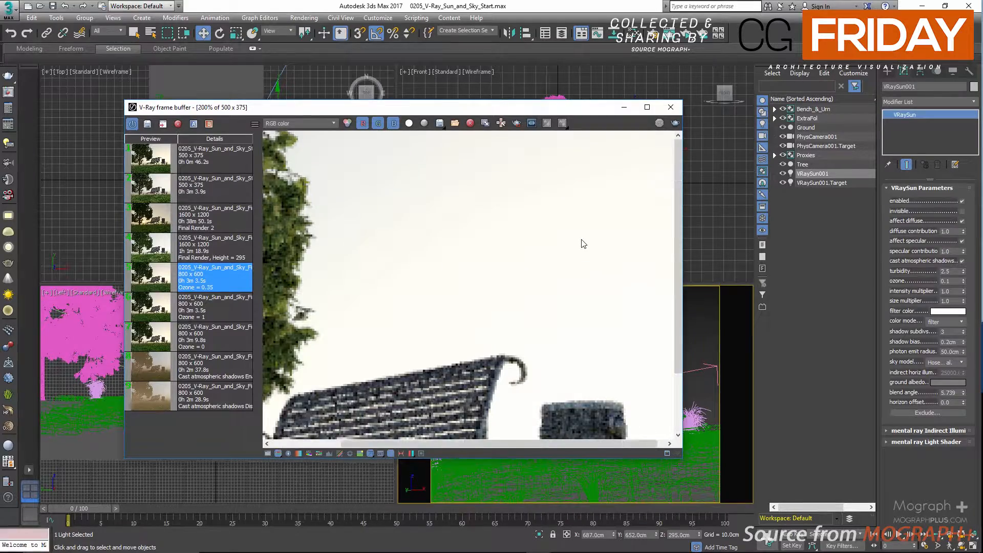
scroll(568, 222, "down", 1)
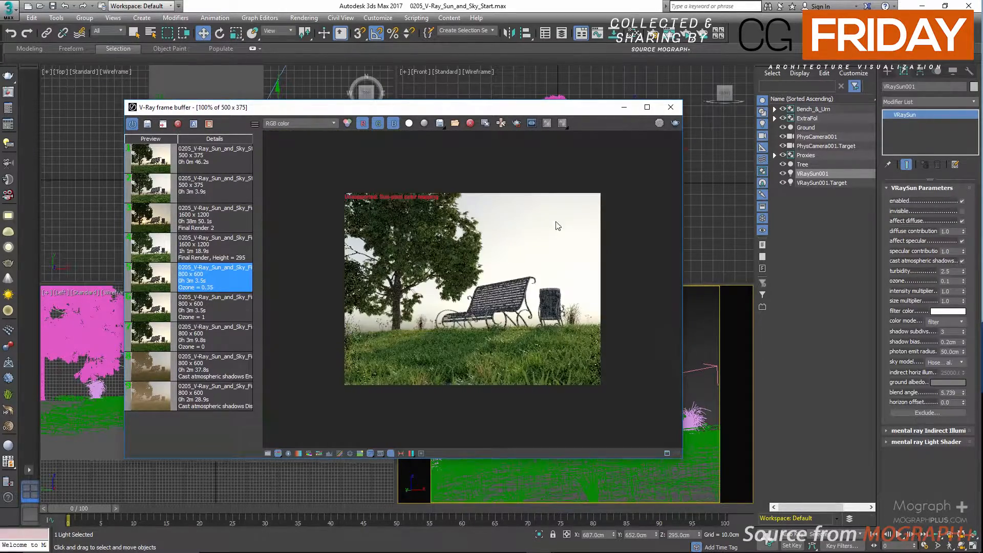
Set the Reinhard color mapping burn value to 0.2 in the production render settings, restart the interactive render, and check the sun disc
left_click(8, 108)
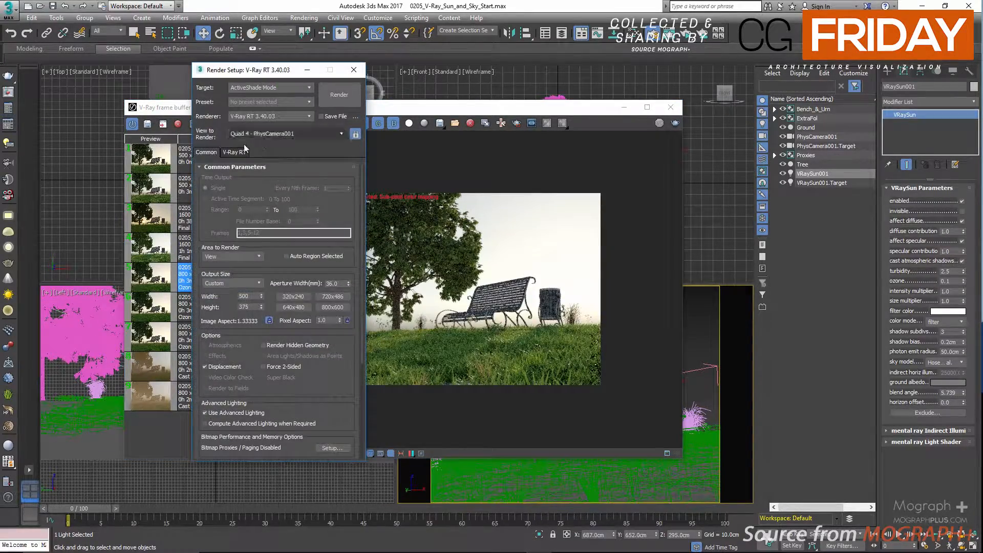
left_click(281, 88)
left_click(268, 97)
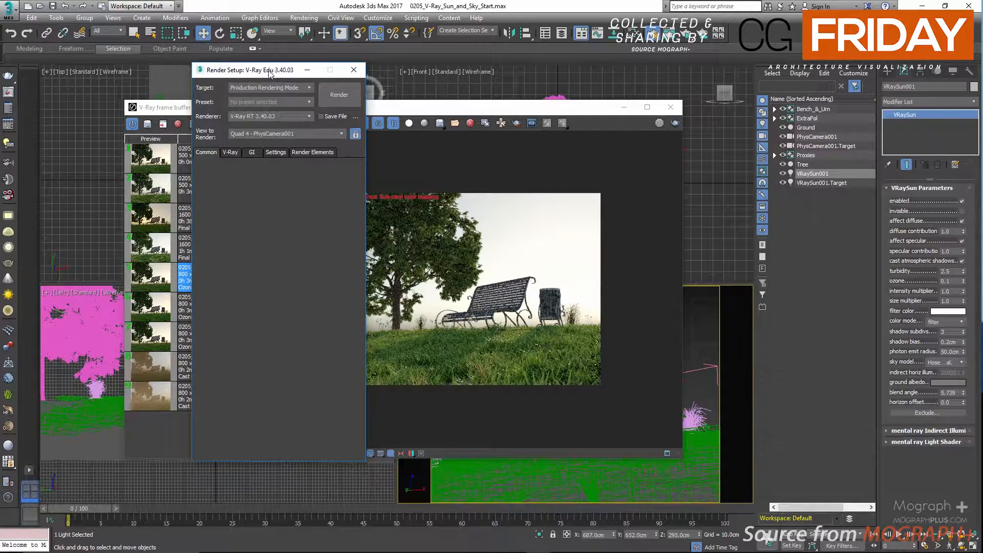
left_click_drag(266, 74, 344, 62)
left_click(308, 140)
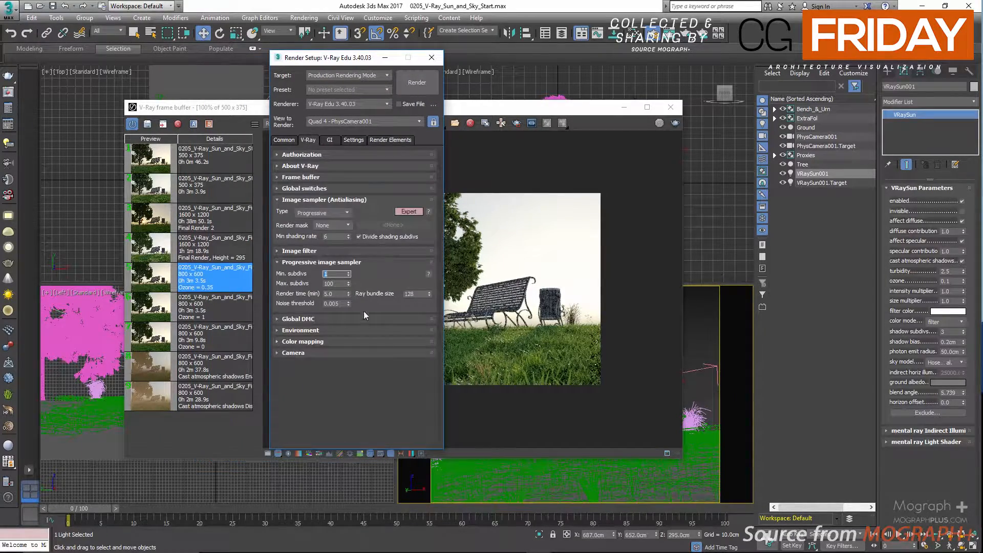
left_click(350, 343)
double_click(417, 373)
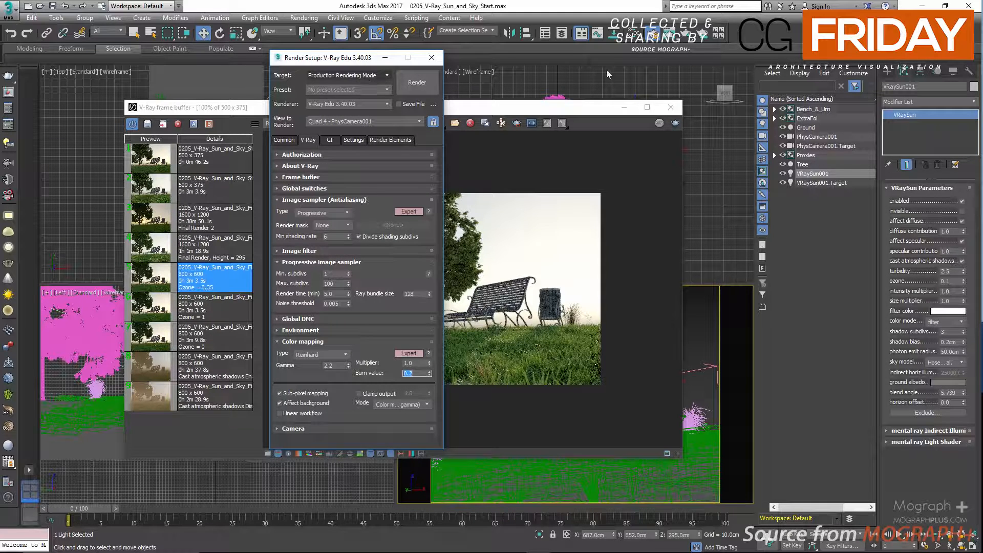
left_click(684, 36)
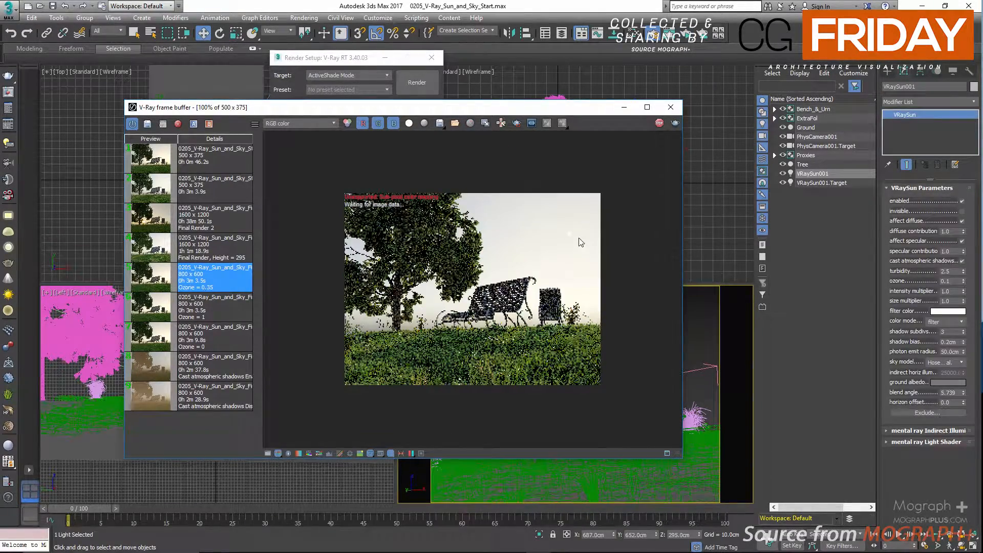
scroll(586, 238, "up", 1)
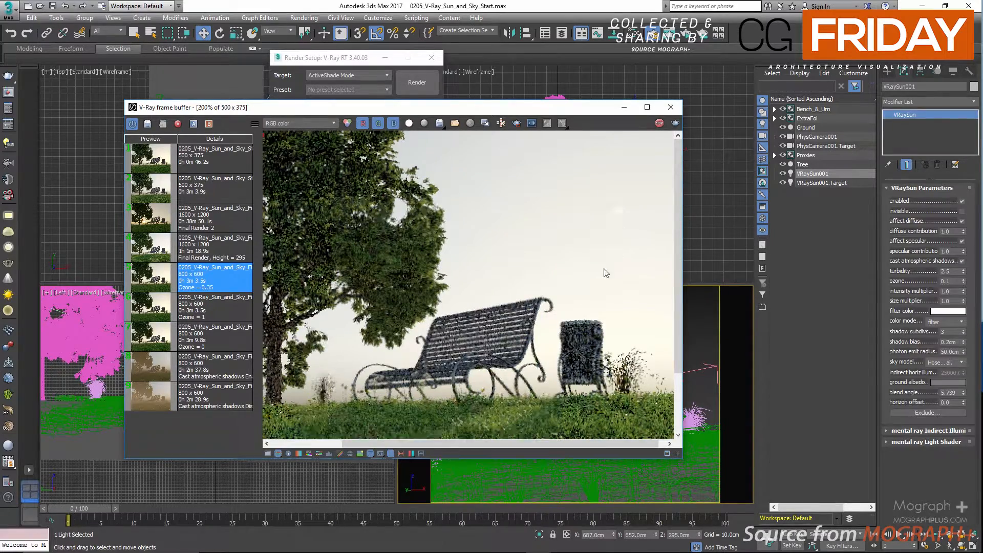
scroll(589, 288, "down", 1)
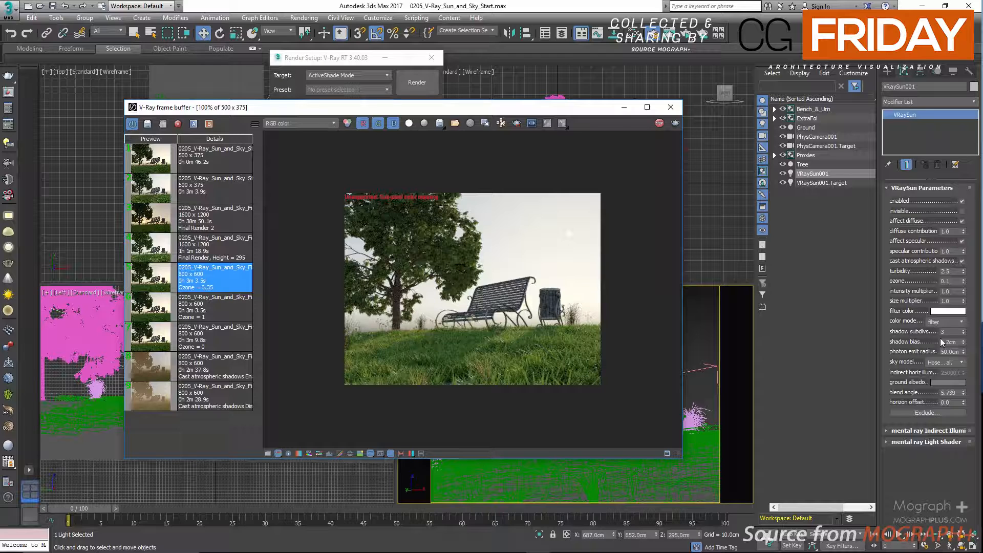
Test the sun's size multiplier at 5 and 10 in the interactive render and return it to 1
left_click(945, 301)
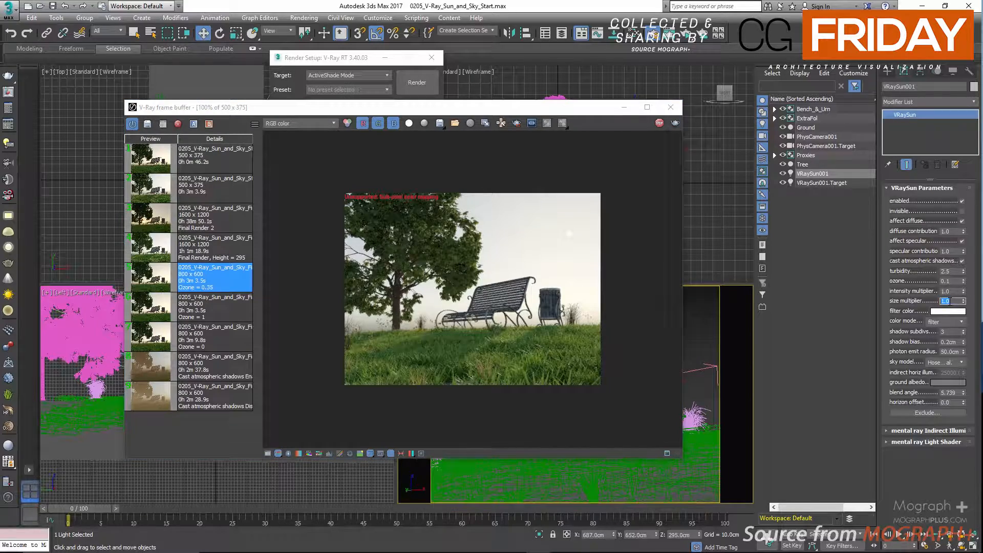
type("5")
key("Return")
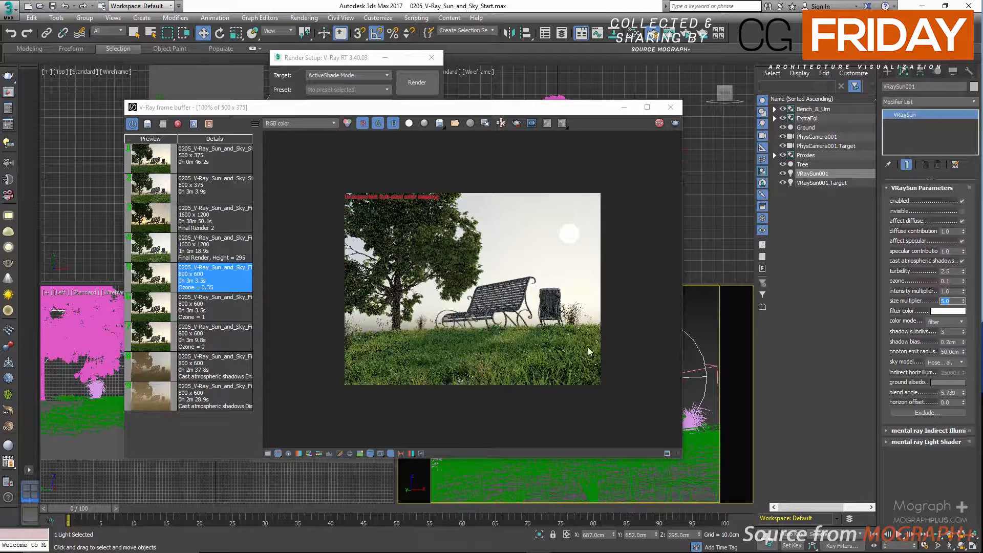
type("10")
key("Return")
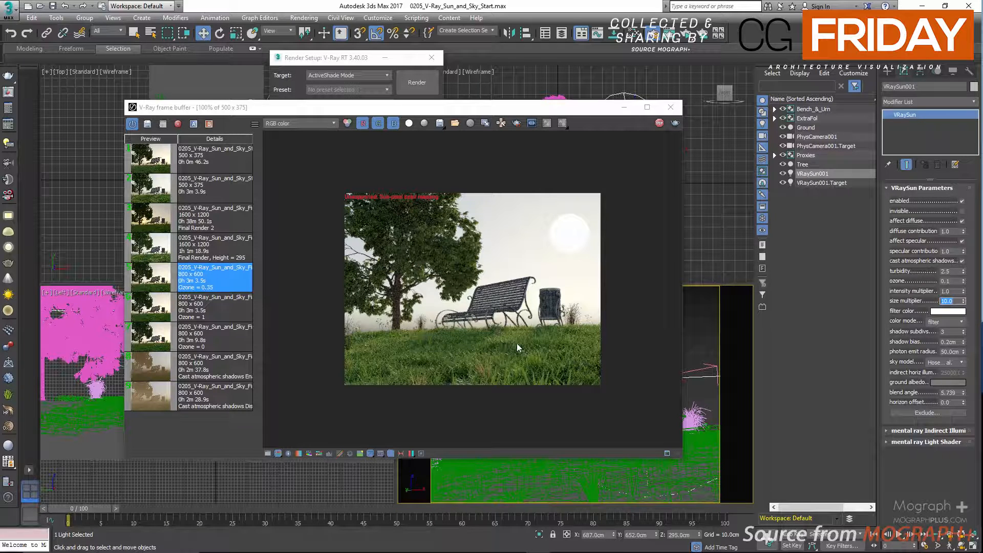
type("1")
key("Return")
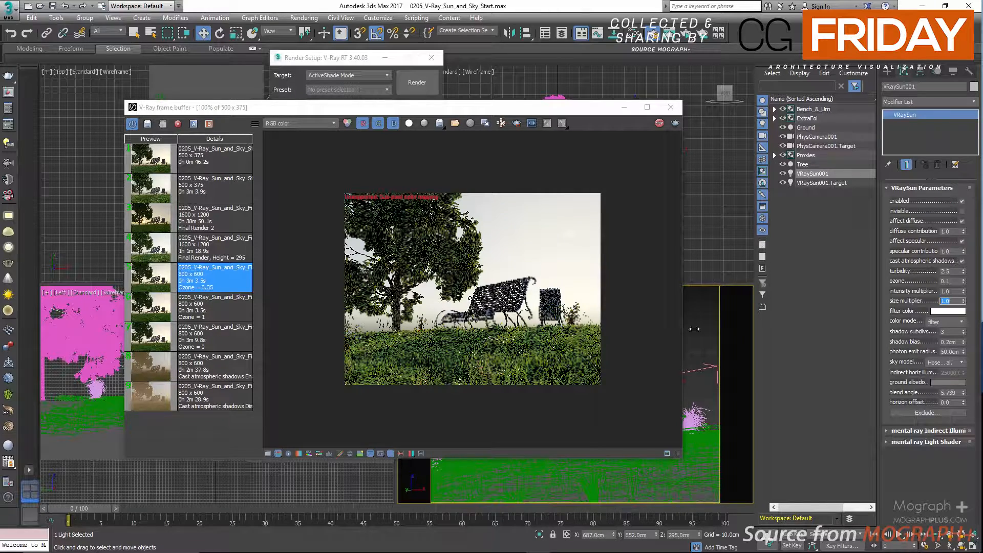
Set the sun's filter color to magenta with hue 214 and saturation 240
left_click(939, 312)
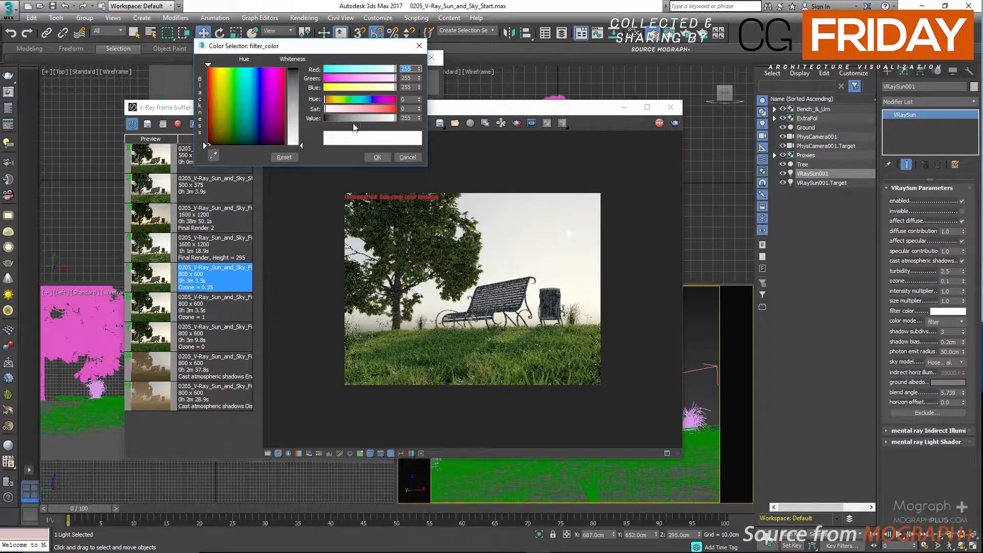
left_click(384, 99)
left_click(392, 109)
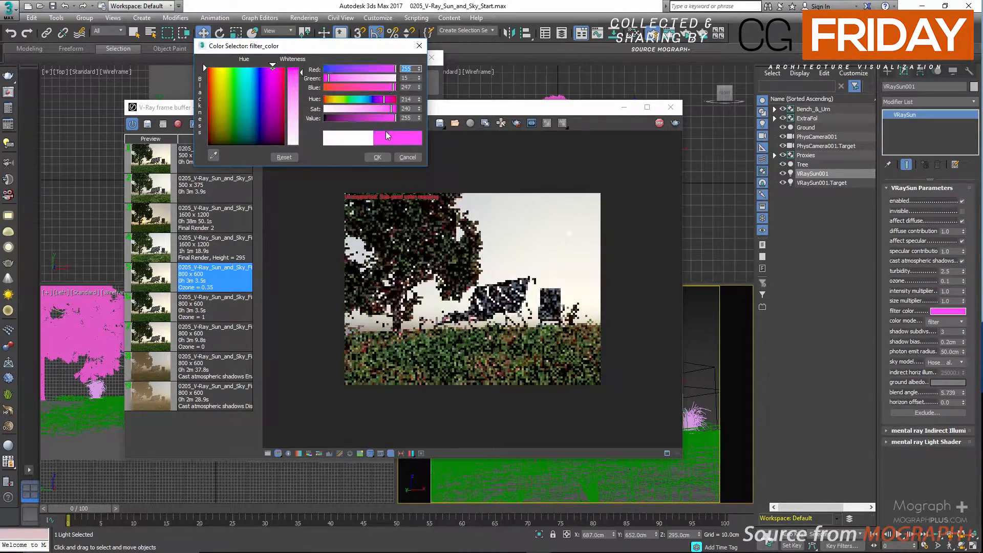
left_click(384, 156)
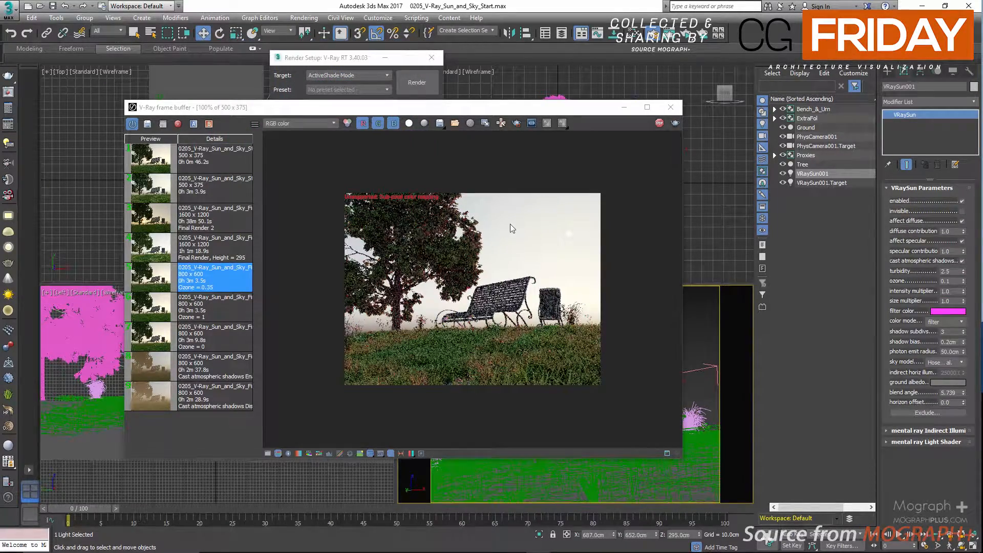
Try a blue filter color with hue 165, switch it to magenta with hue 218, and inspect the tint in the interactive render
left_click(947, 310)
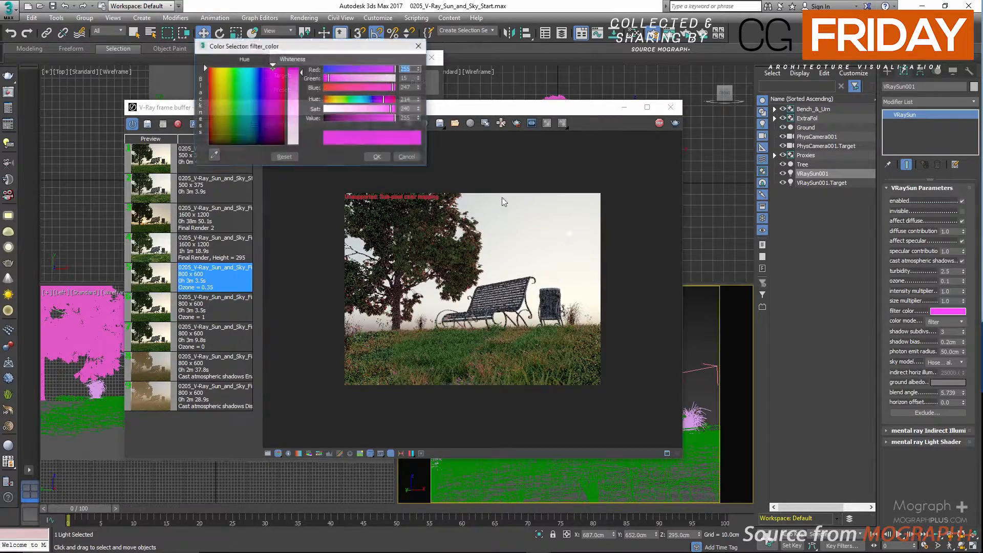
left_click(369, 98)
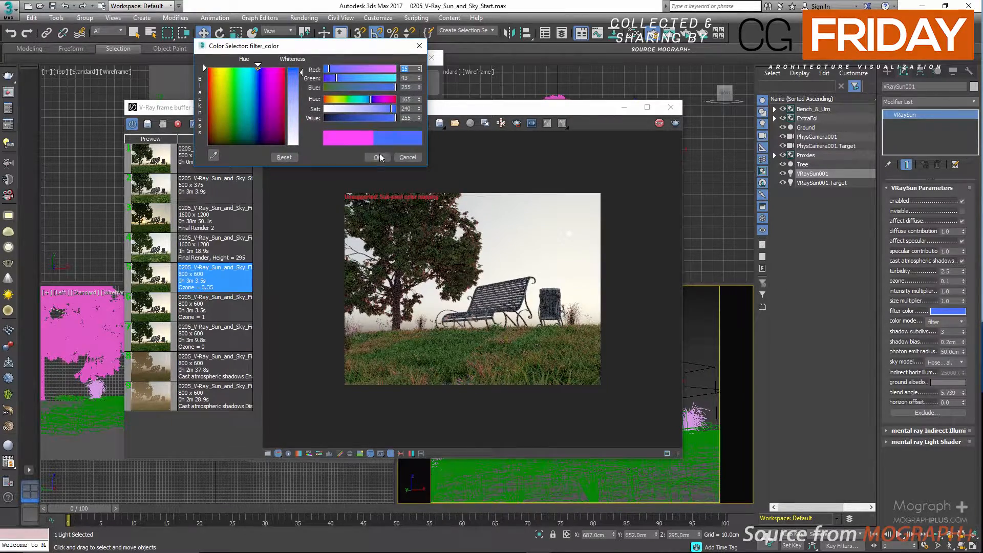
left_click(388, 97)
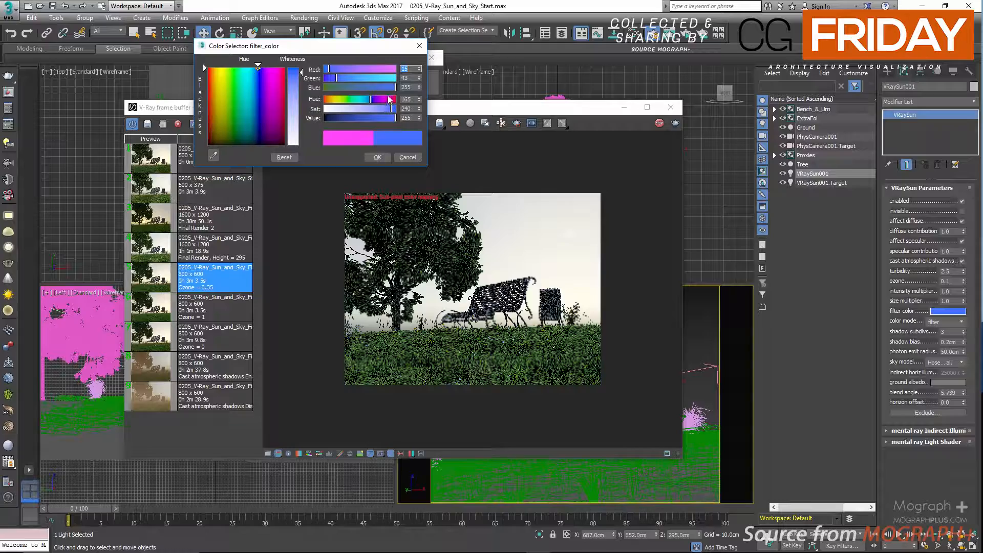
left_click(384, 99)
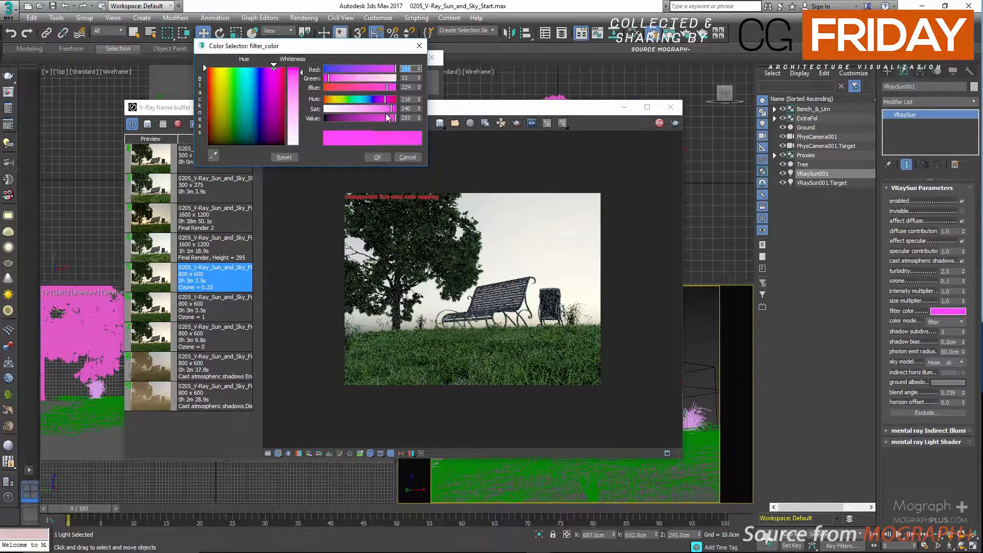
left_click(377, 157)
scroll(450, 370, "up", 2)
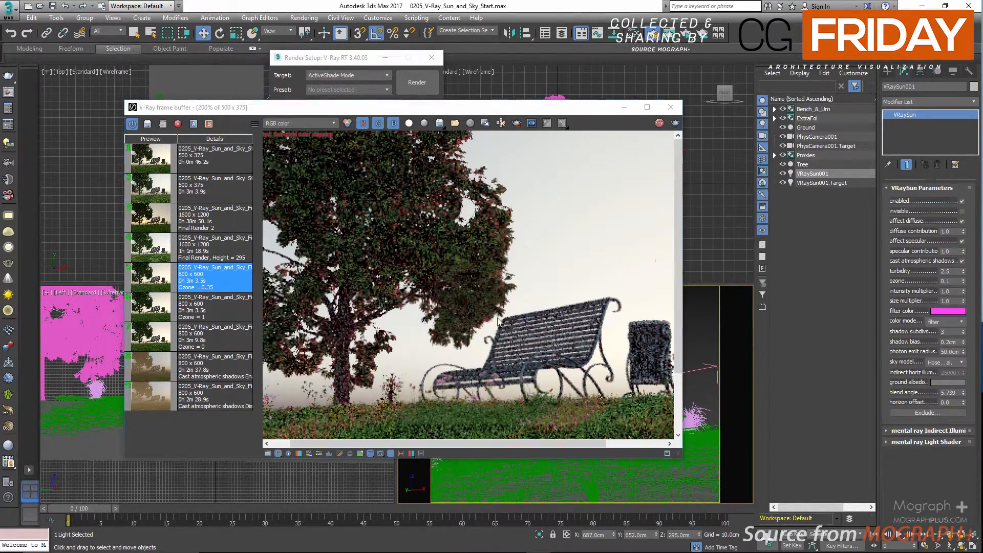
scroll(456, 245, "down", 2)
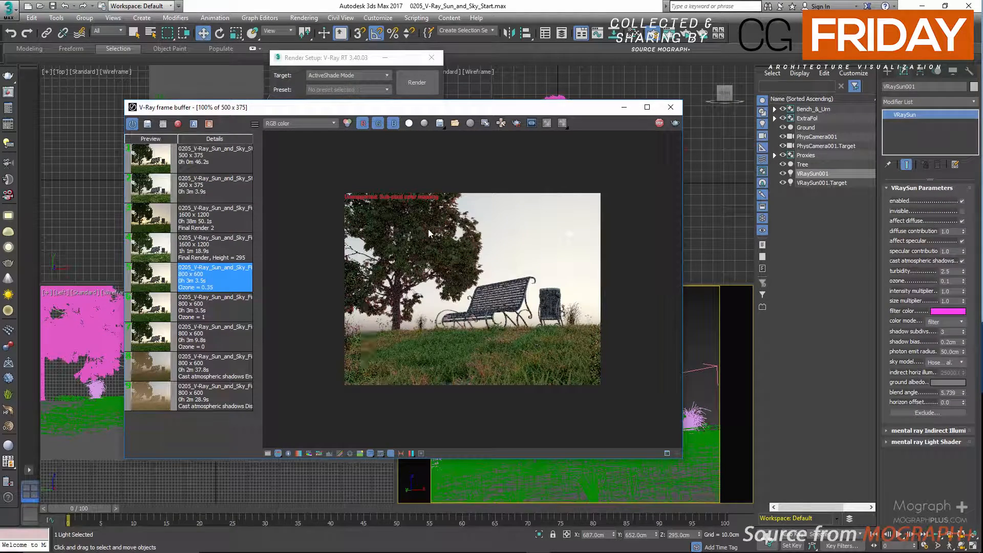
Switch the sun's color mode to direct and examine the sun disc and the scene in the interactive render
left_click(950, 323)
left_click(951, 342)
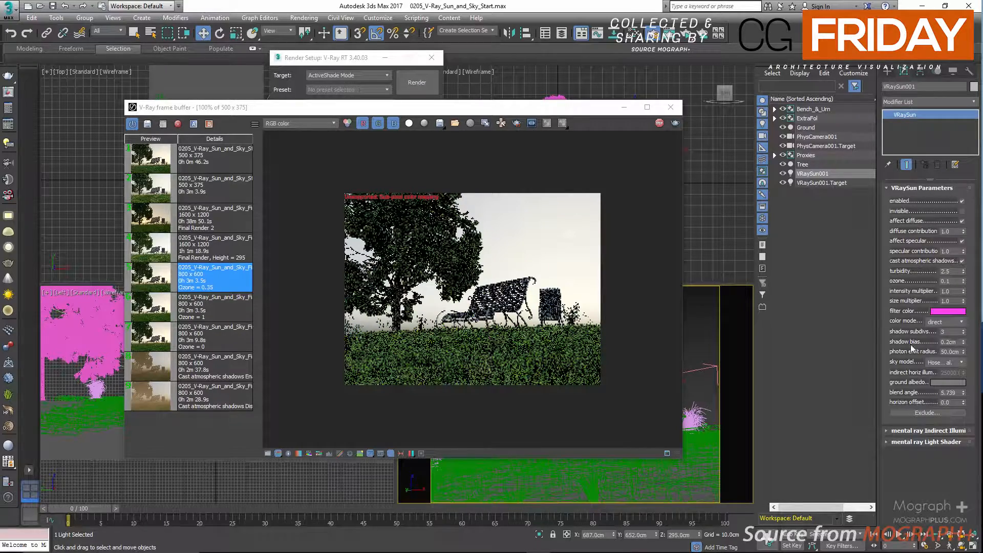
scroll(609, 235, "up", 5)
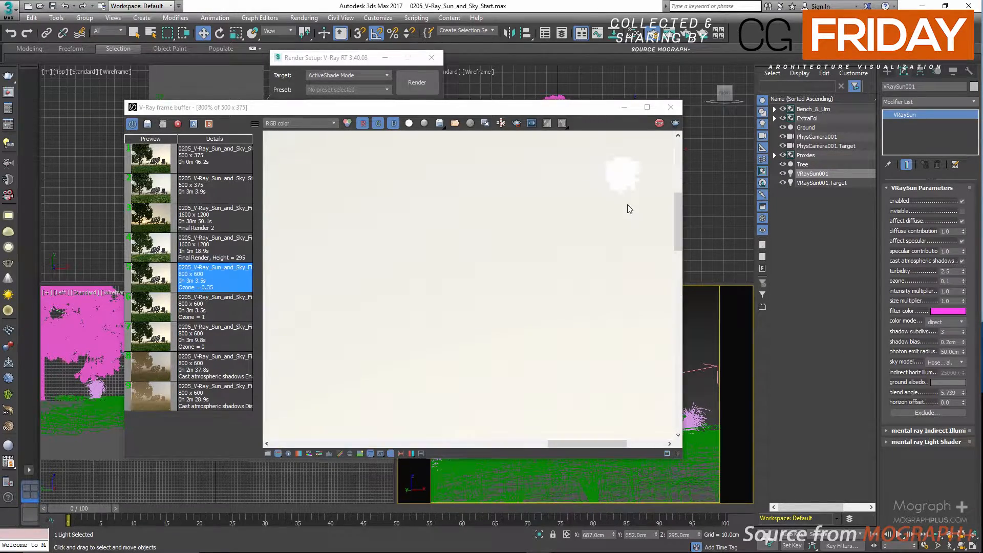
scroll(579, 240, "down", 4)
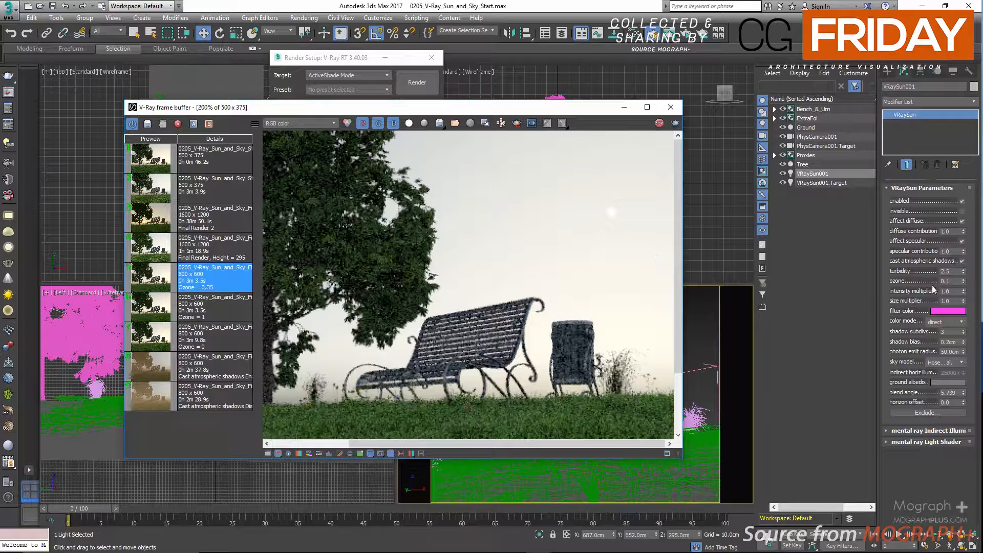
Lower the sun's intensity multiplier to 0.2 and inspect the color around the sun disc in the interactive render
double_click(952, 291)
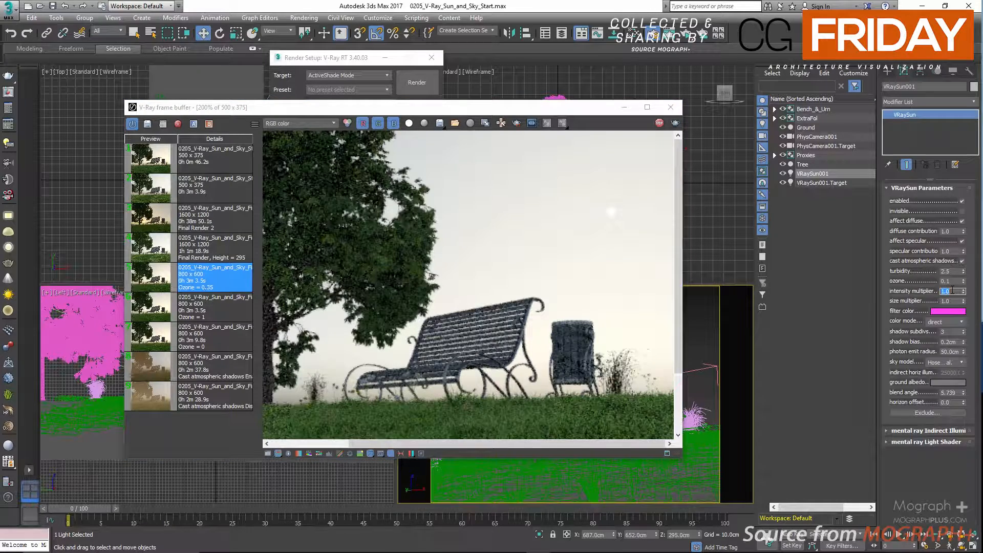
type("0.2")
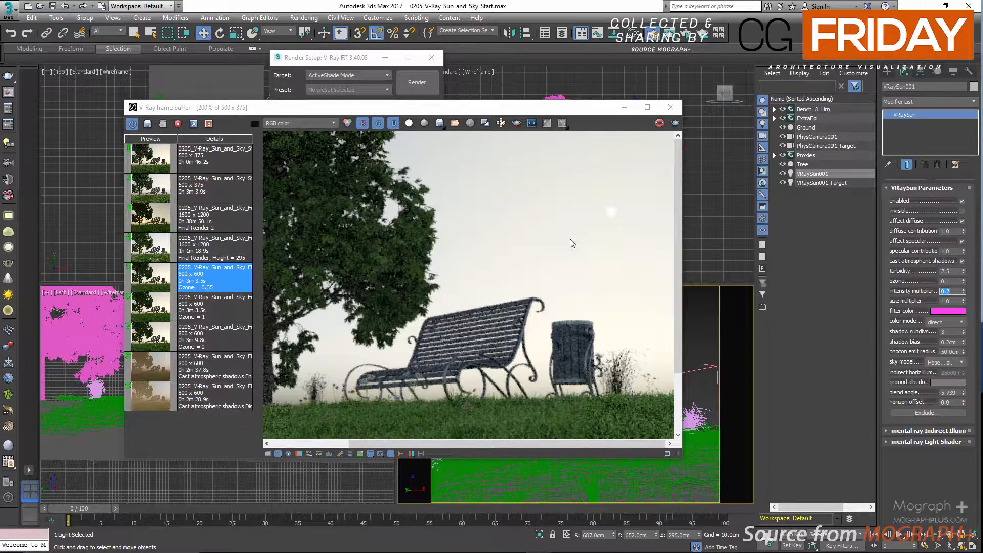
key("Return")
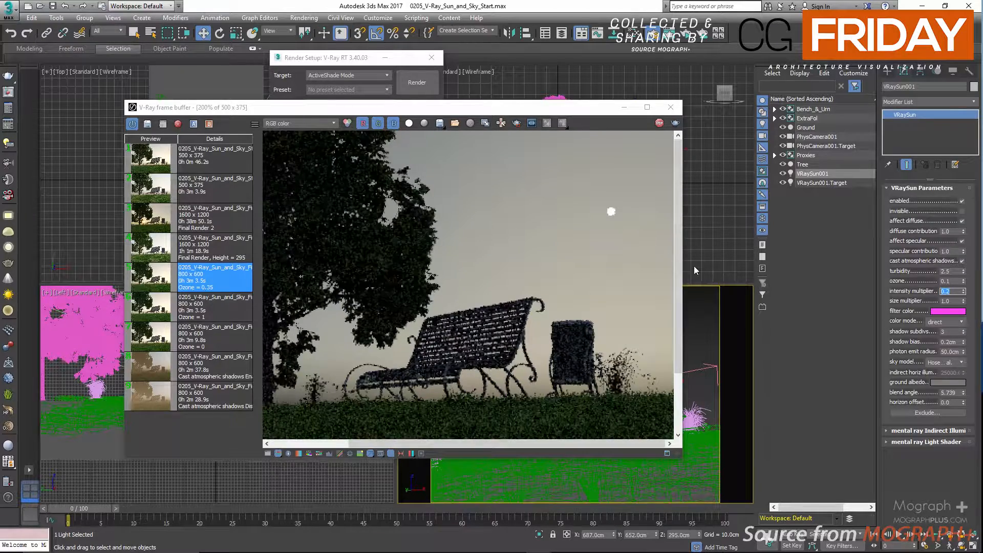
scroll(632, 216, "up", 2)
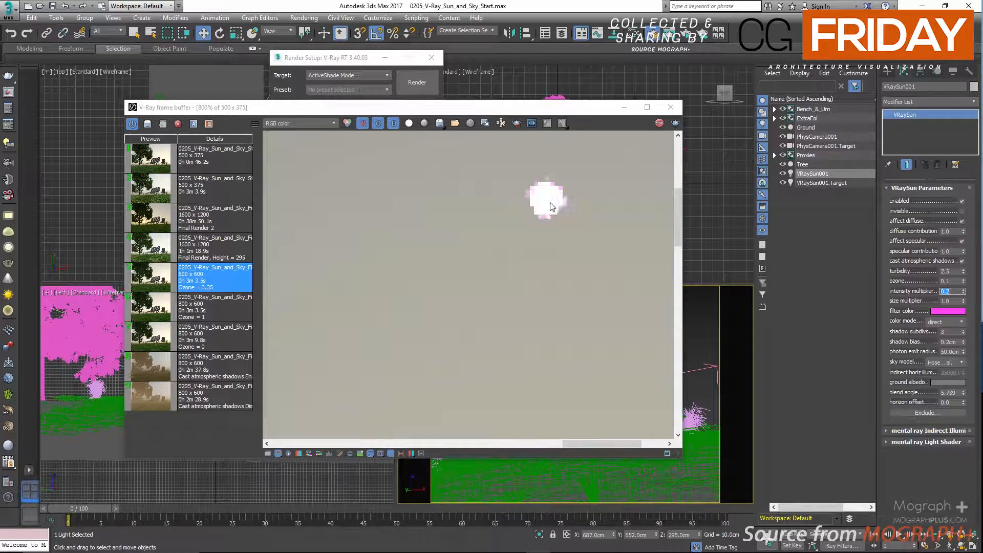
scroll(544, 234, "down", 3)
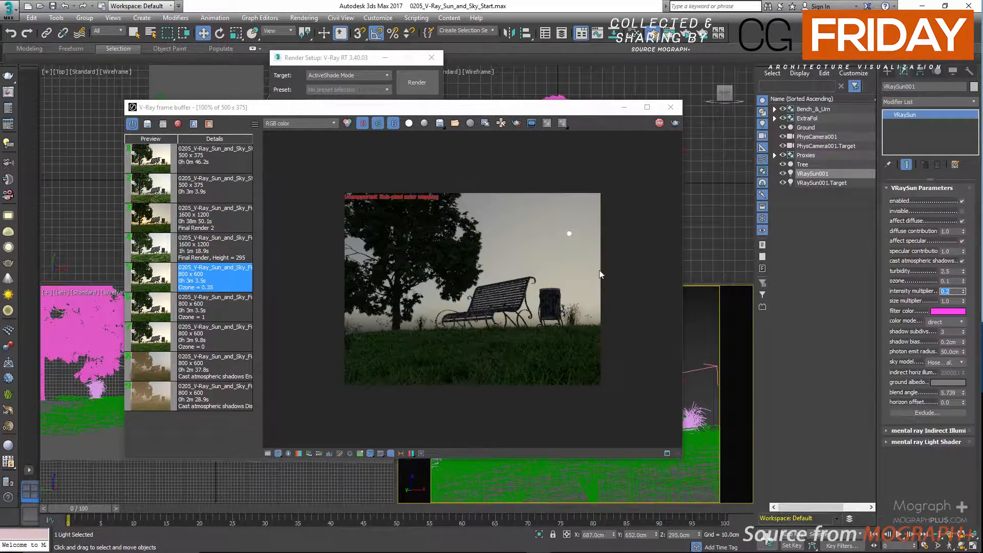
Test the sun at a Z position of 900 cm in the interactive render and return it to 295 cm
double_click(683, 534)
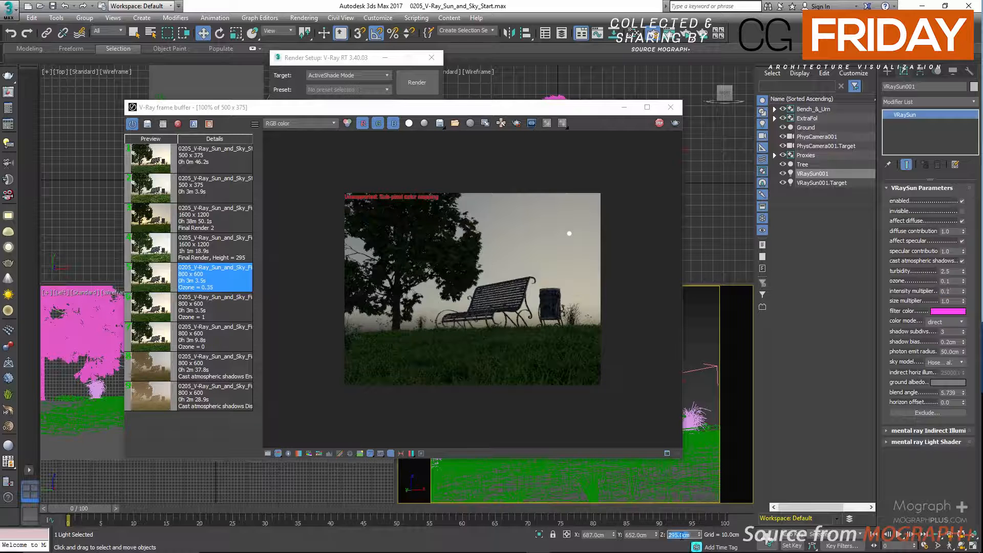
type("900")
key("Return")
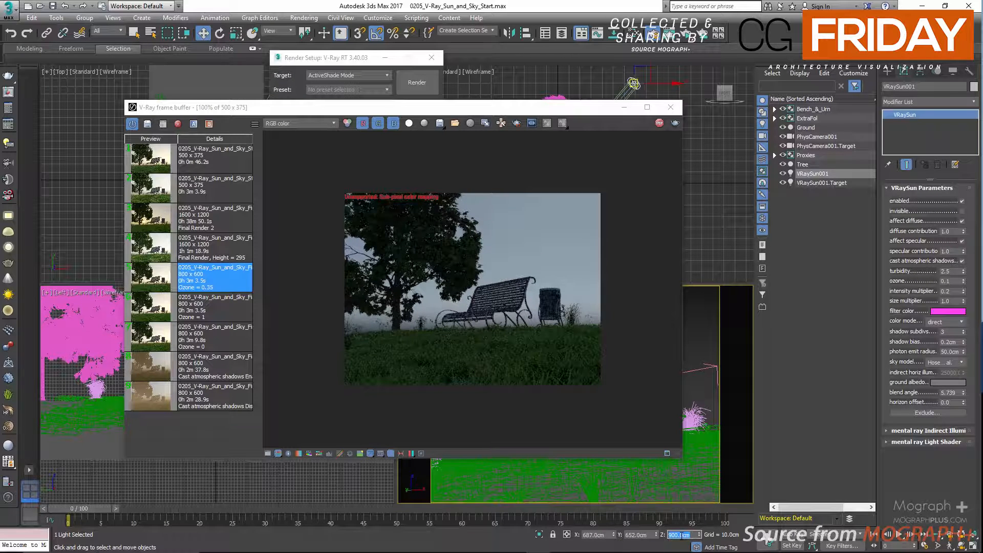
type("295")
key("Return")
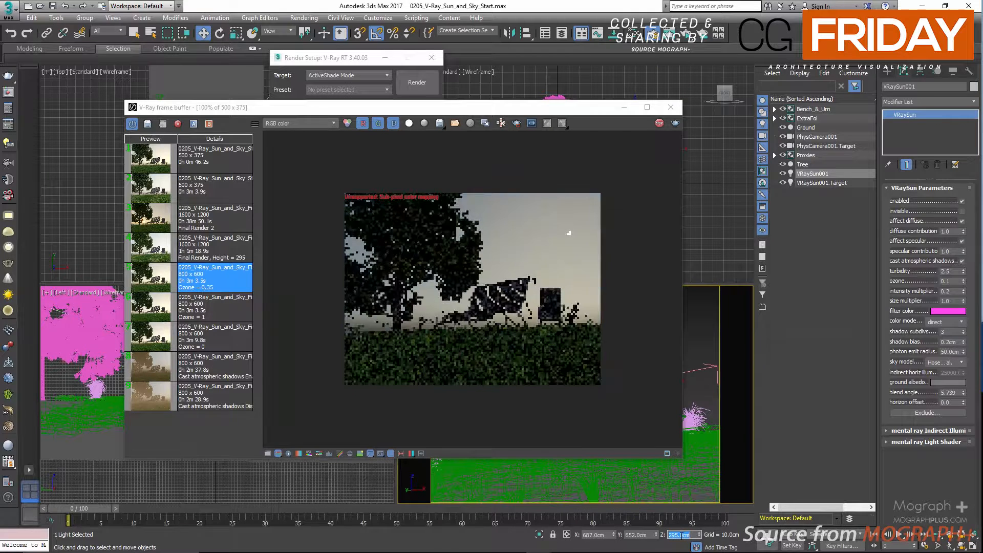
Try the override color mode on the sun and reset the filter color to white with saturation 0
left_click(945, 321)
left_click(940, 347)
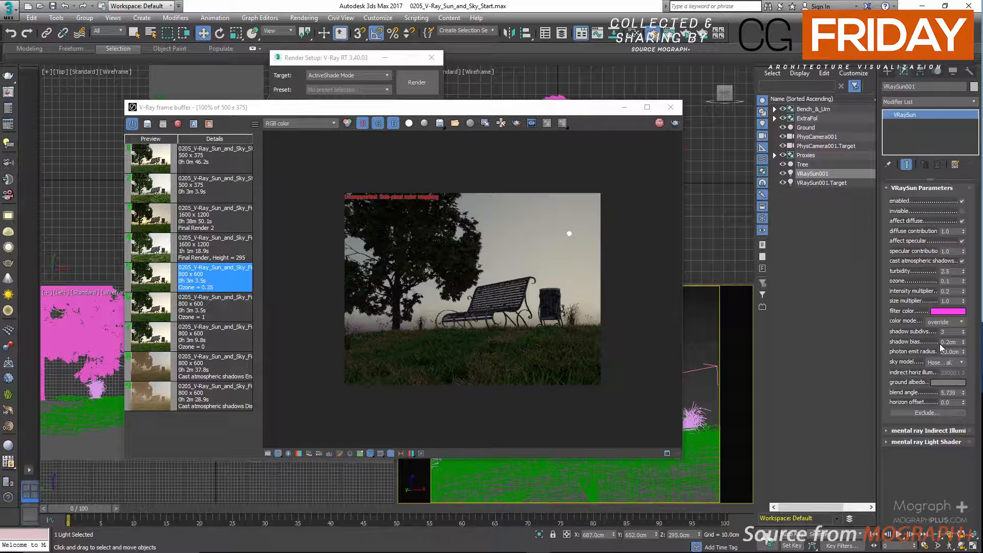
left_click(953, 315)
left_click_drag(356, 108, 314, 115)
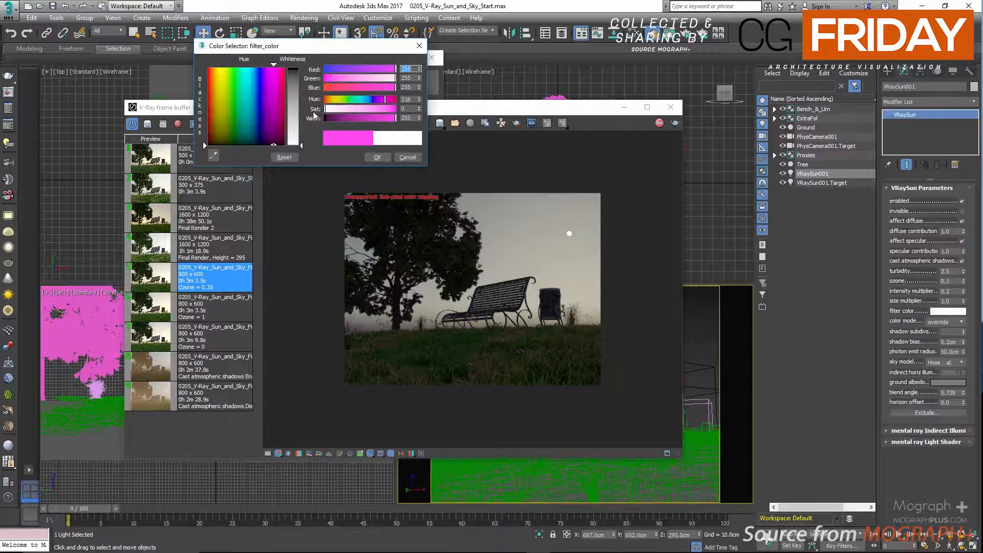
left_click(377, 157)
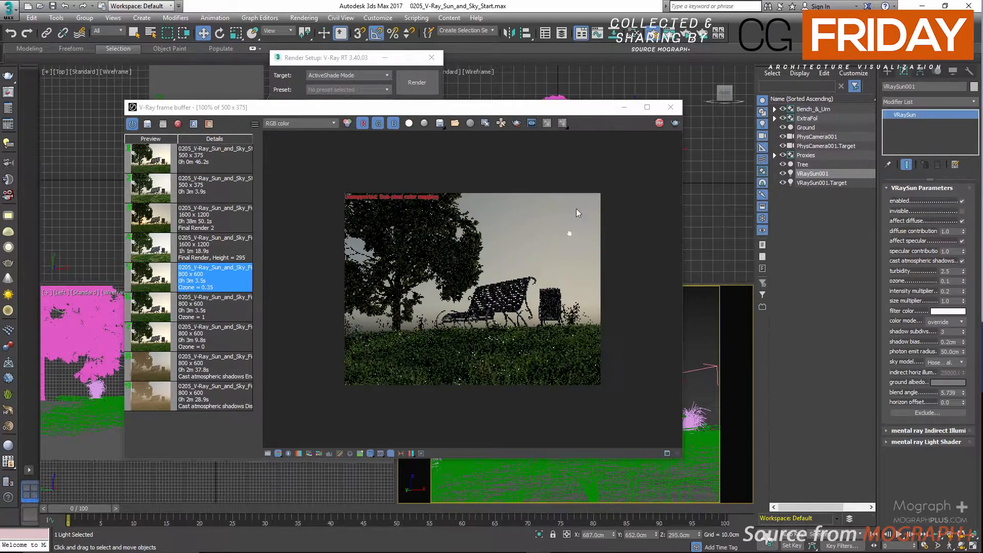
Return the sun's color mode to filter and its intensity multiplier to 1
left_click(941, 321)
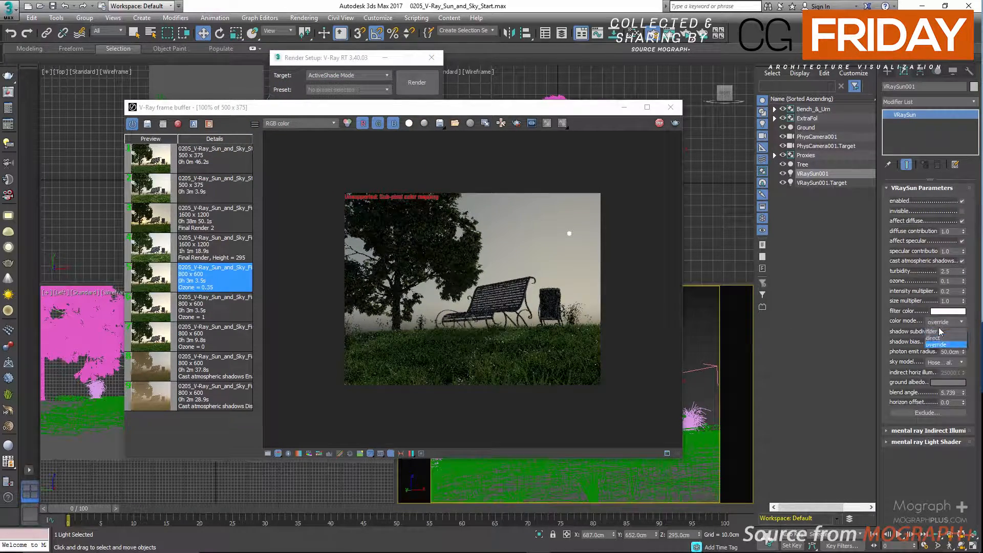
left_click(939, 331)
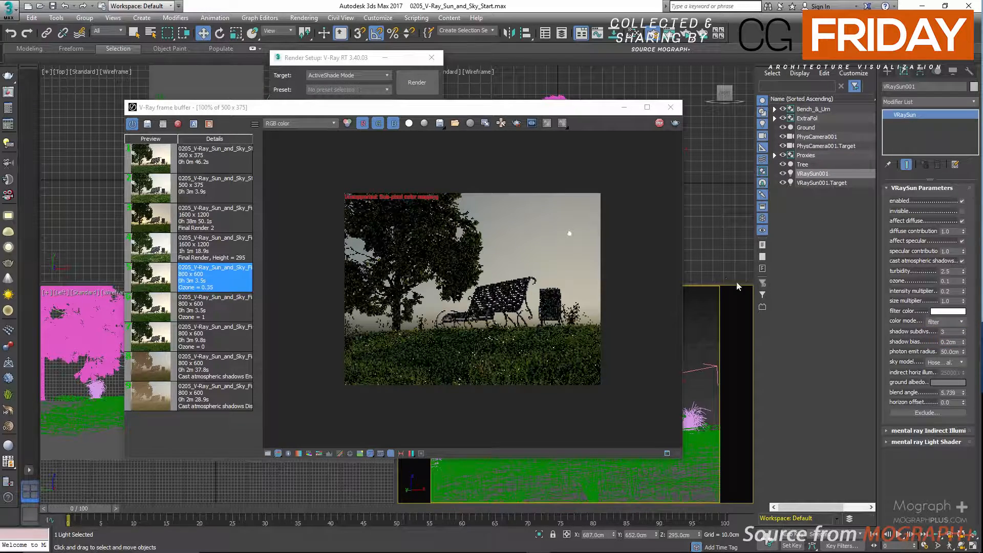
double_click(946, 291)
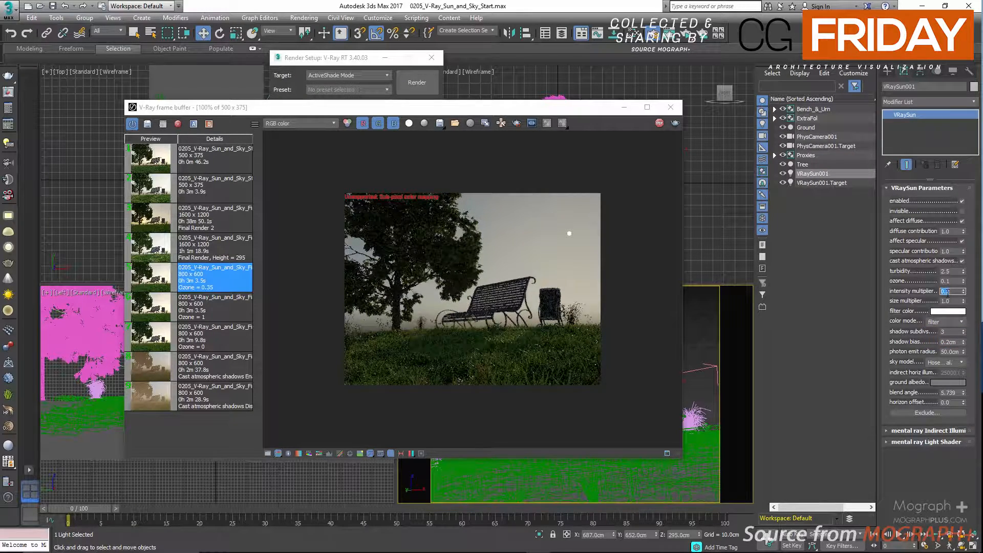
type("1.")
key("Return")
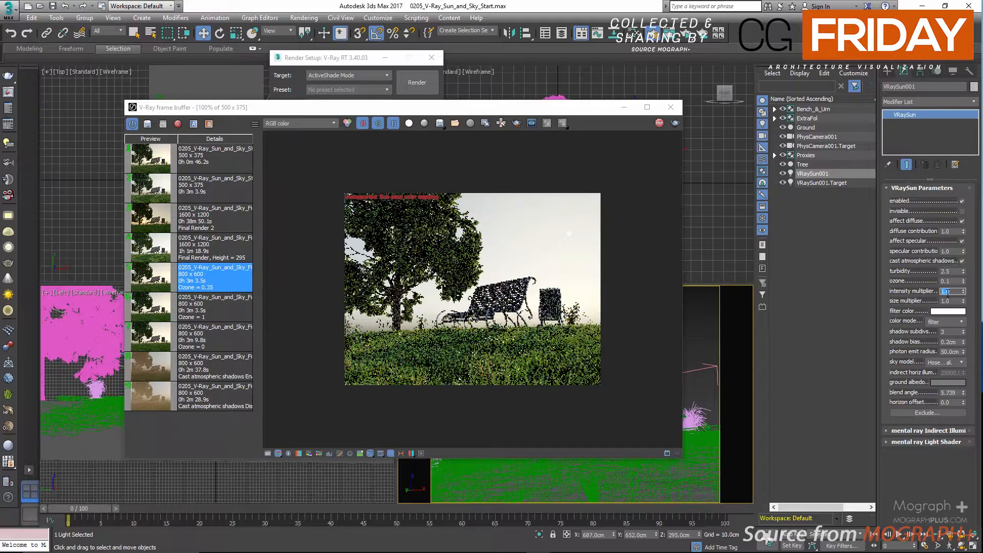
Test the sun's shadow subdivs at 128 in the interactive render and return them to 3
double_click(954, 334)
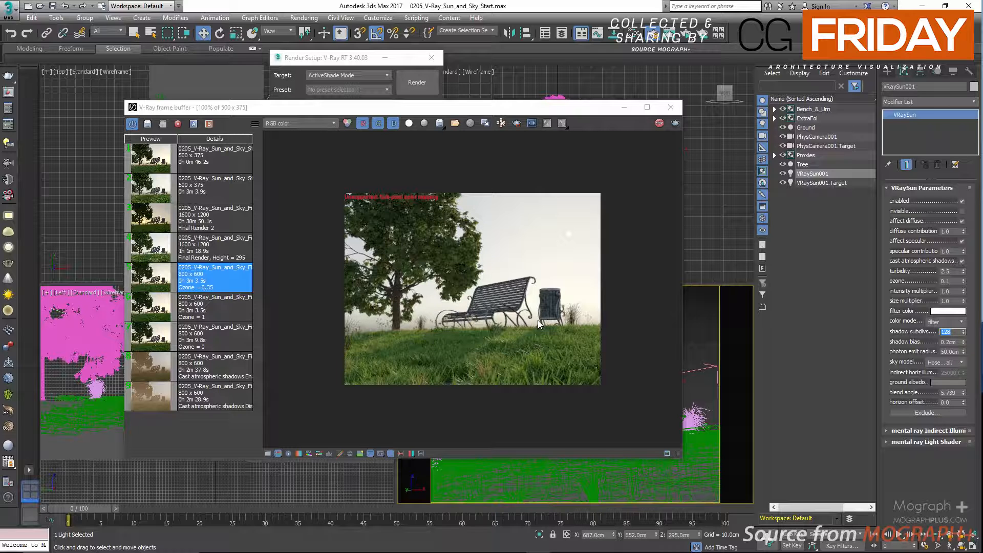
type("3")
key("Return")
Test the sun's shadow bias at 10 and 25 cm in the interactive render and return it to 0.2 cm
key("Tab")
type("10")
key("Return")
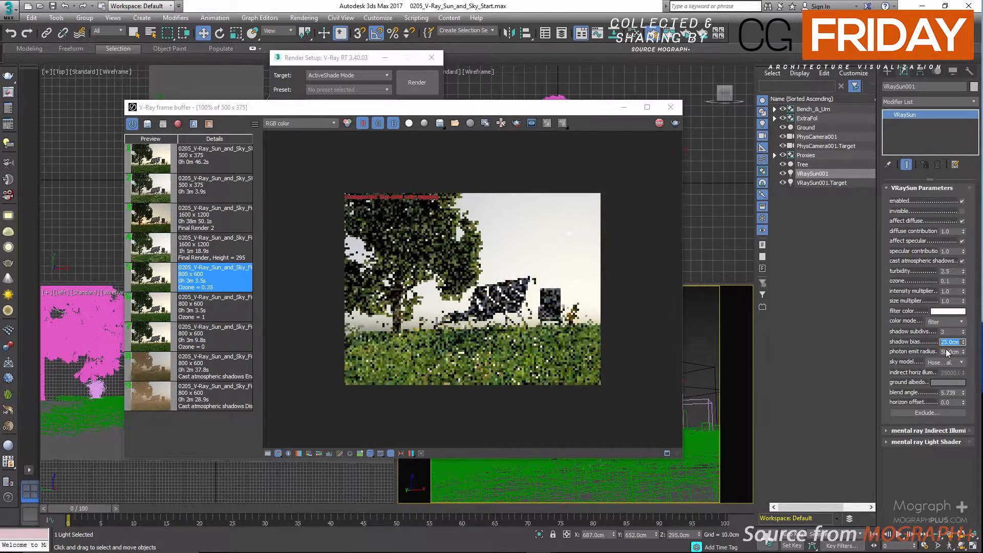
type("25")
key("Return")
type("0.2")
key("Return")
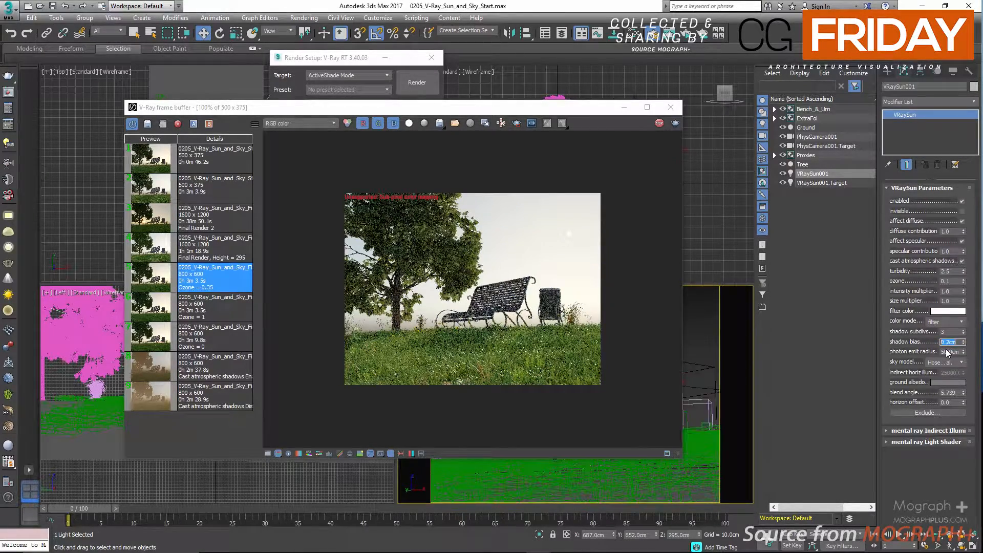
Uncover the front and top viewports, closing the render setup window, and examine the sun's photon emit radius around its light icon
left_click_drag(577, 111, 352, 189)
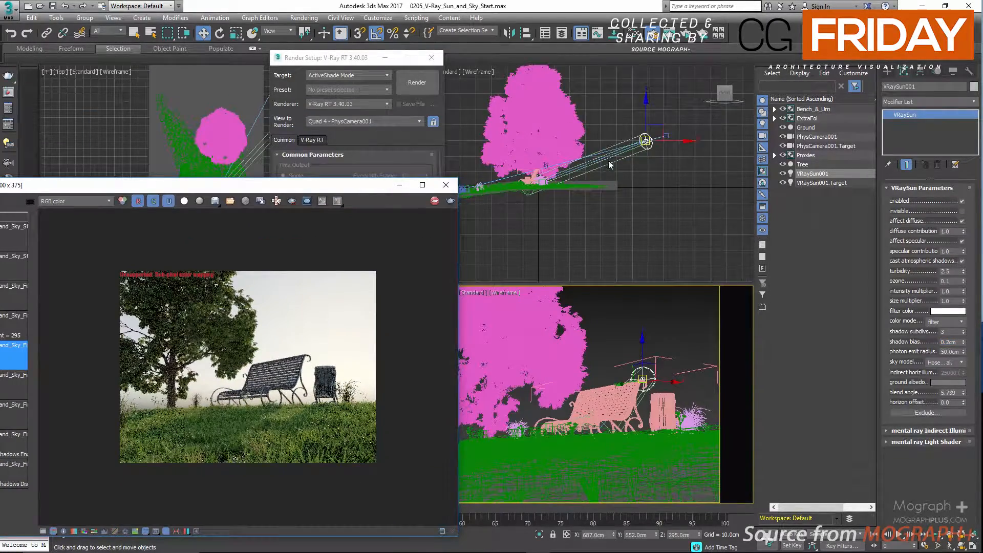
scroll(611, 162, "up", 3)
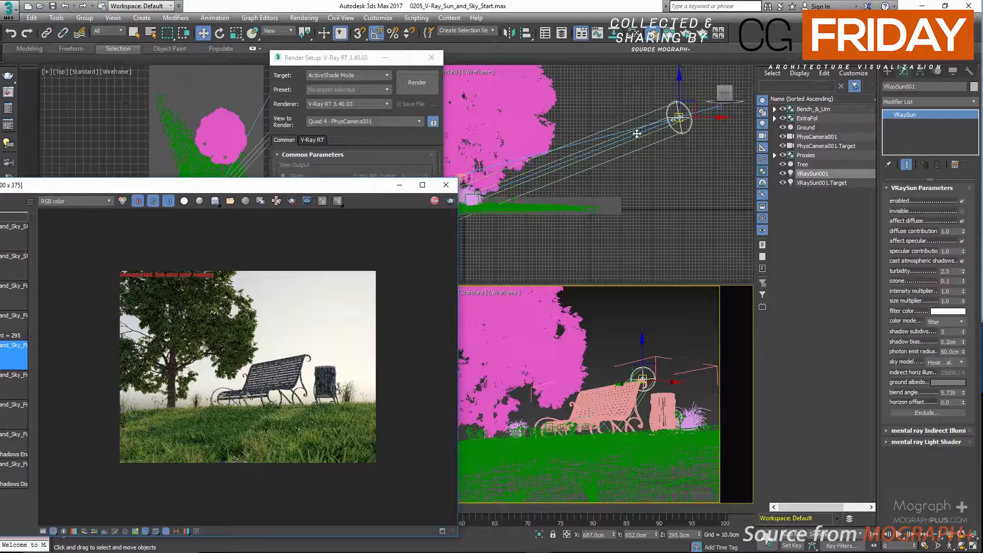
scroll(633, 164, "down", 5)
left_click(421, 64)
left_click(431, 57)
scroll(281, 107, "up", 5)
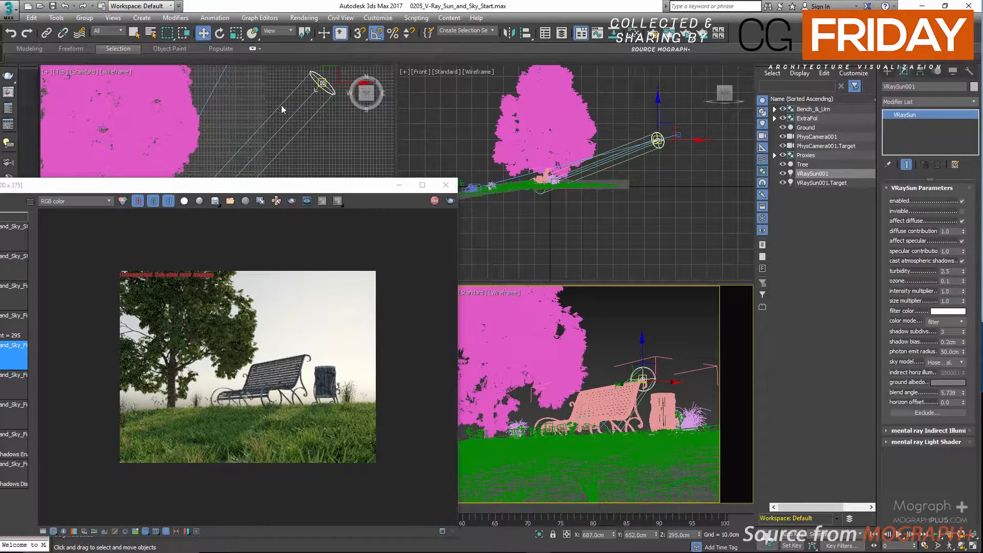
scroll(309, 128, "down", 5)
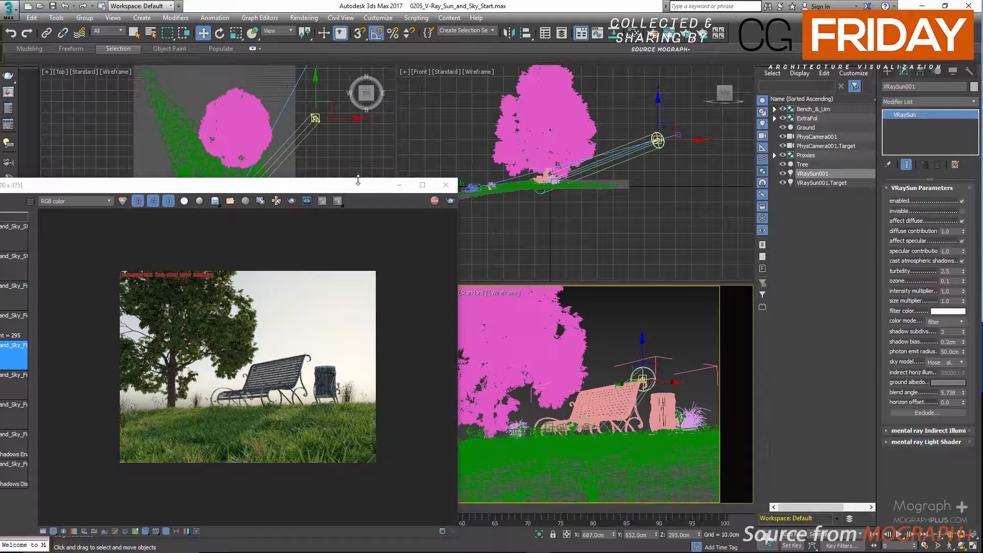
left_click_drag(358, 184, 544, 126)
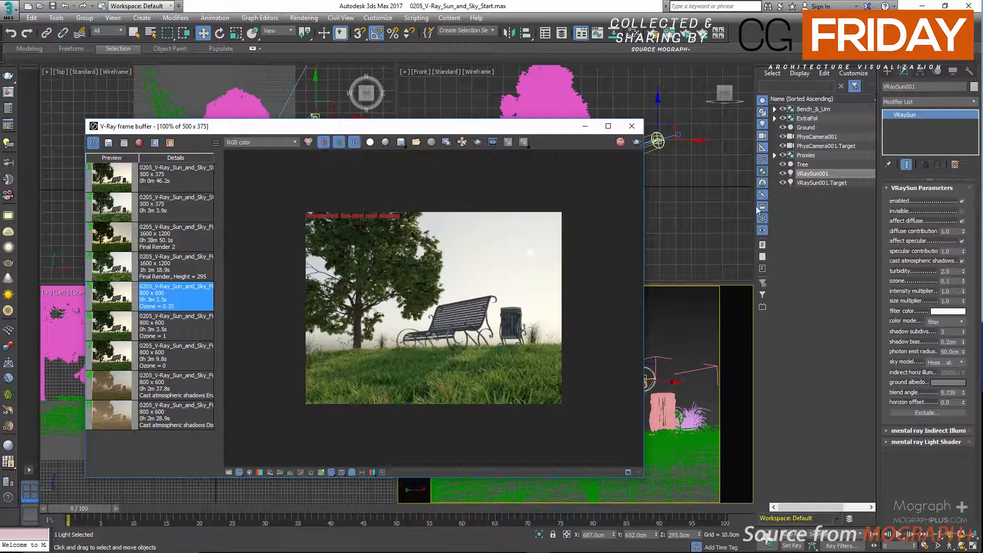
Test the sun's Preetham et al., CIE Clear and CIE Overcast sky models in the interactive render and return to Hosek et al
left_click_drag(545, 131, 601, 115)
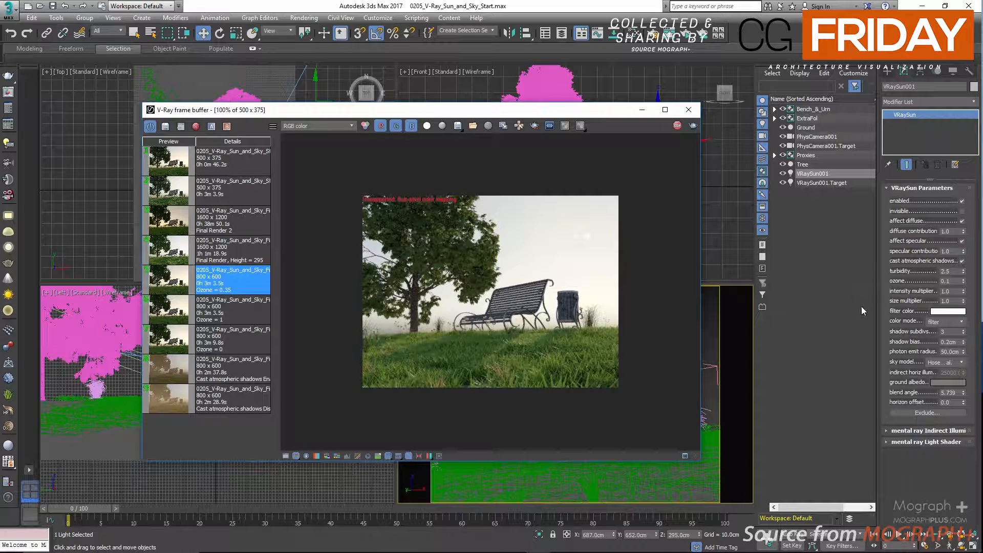
left_click(951, 363)
left_click(951, 362)
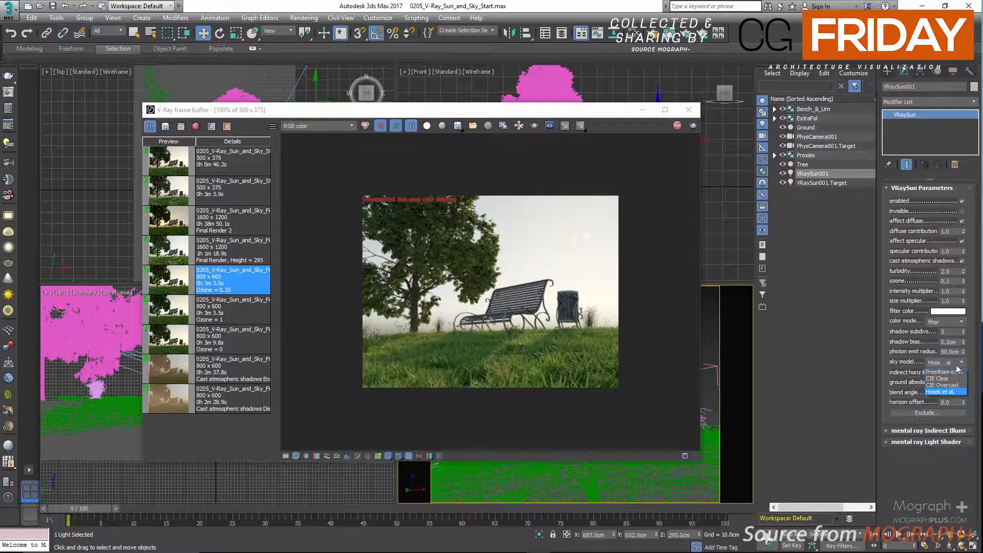
left_click(959, 372)
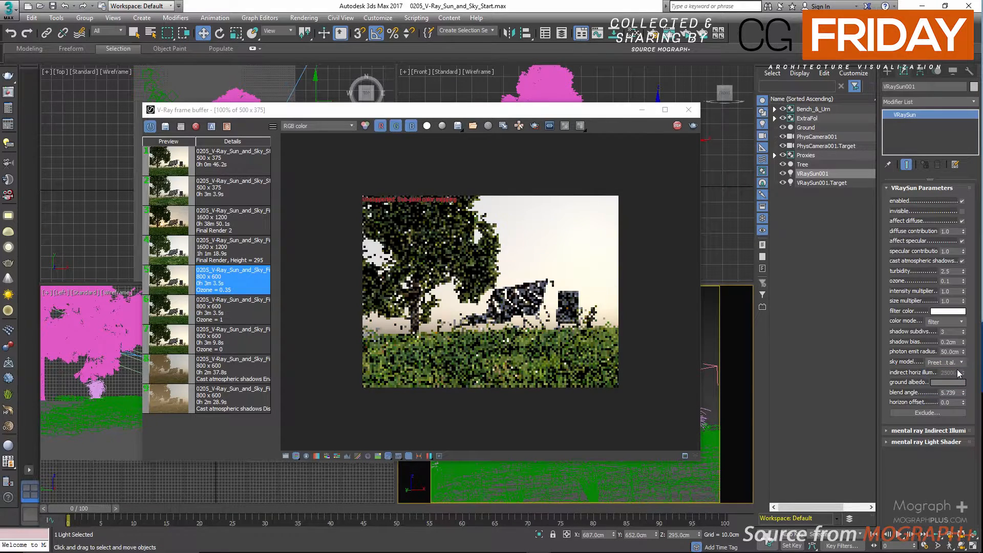
left_click(951, 362)
left_click(941, 378)
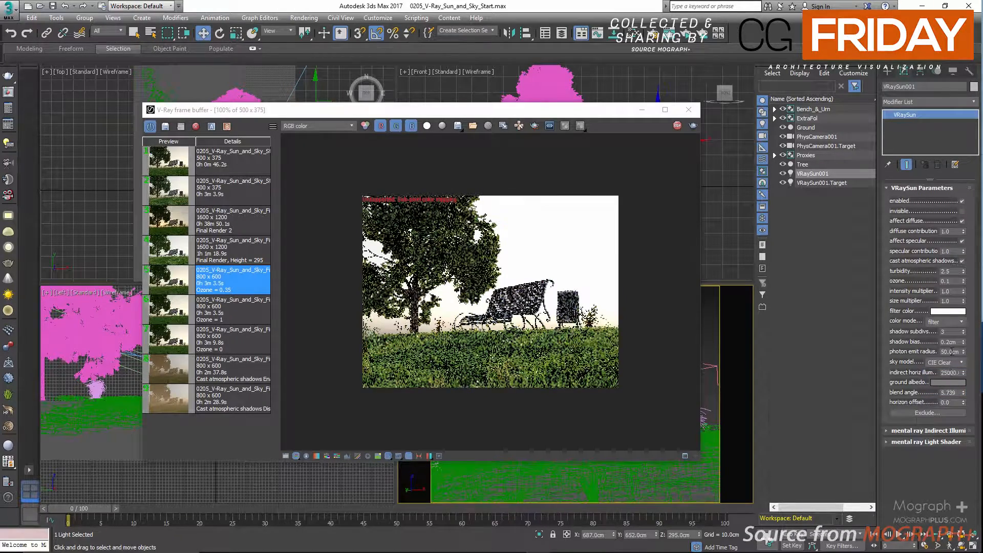
left_click(961, 363)
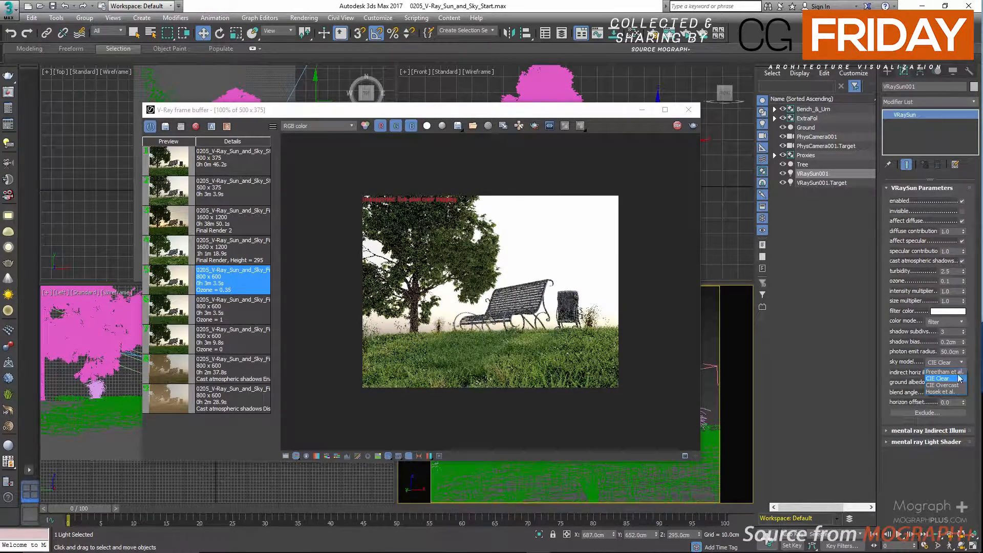
left_click(945, 384)
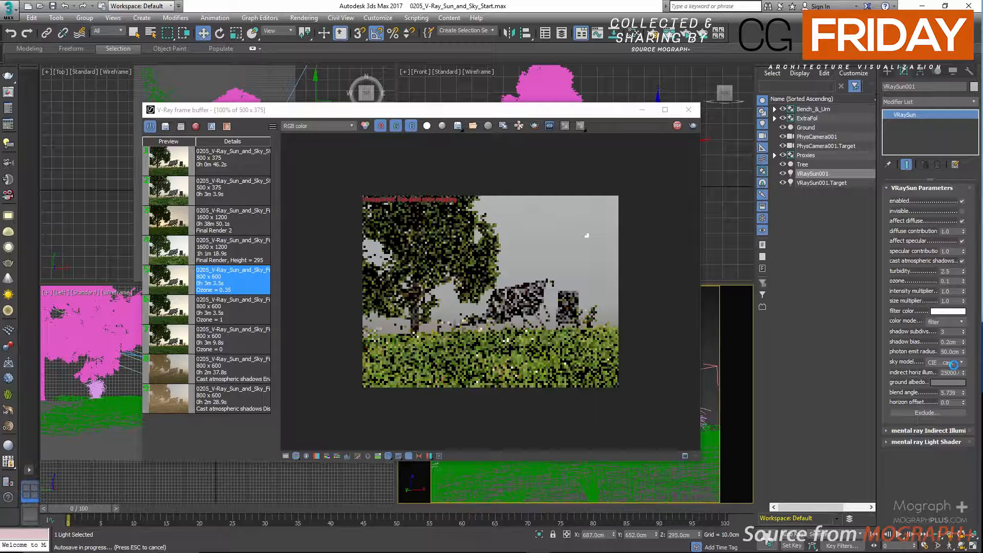
key("Return")
Hide every object except the physical camera, the V-Ray sun and their targets, moving the frame buffer clear of the camera view
left_click(821, 183, "ctrl")
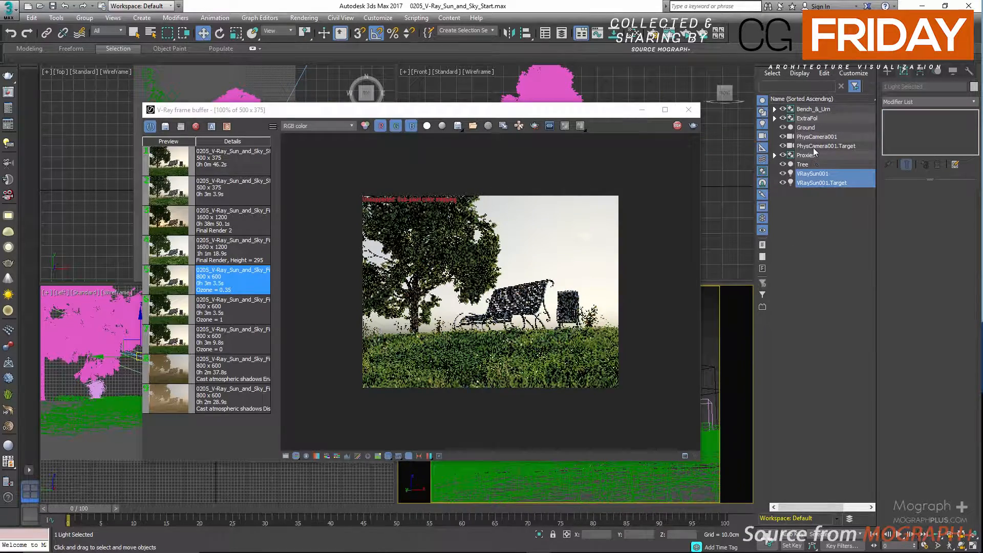
left_click(819, 146, "ctrl")
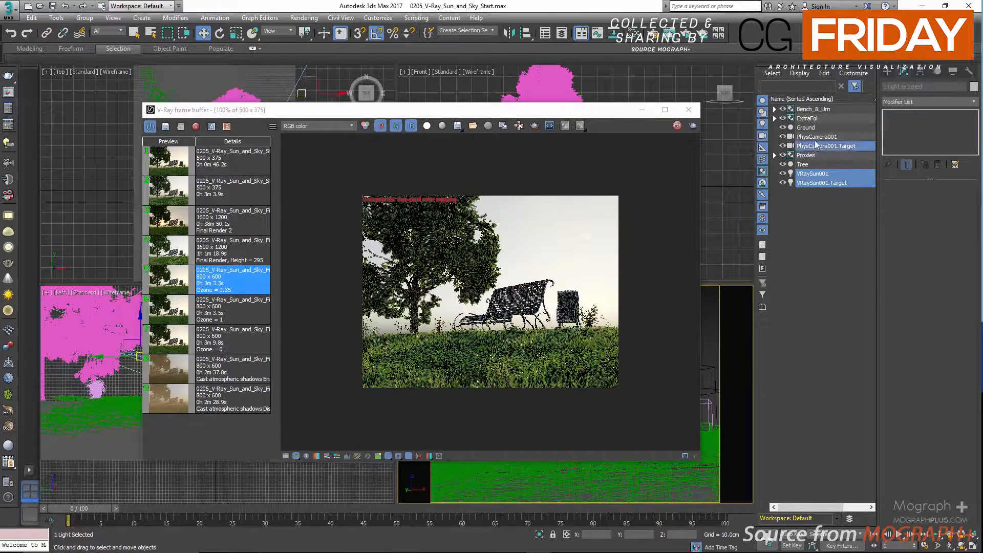
right_click(726, 321)
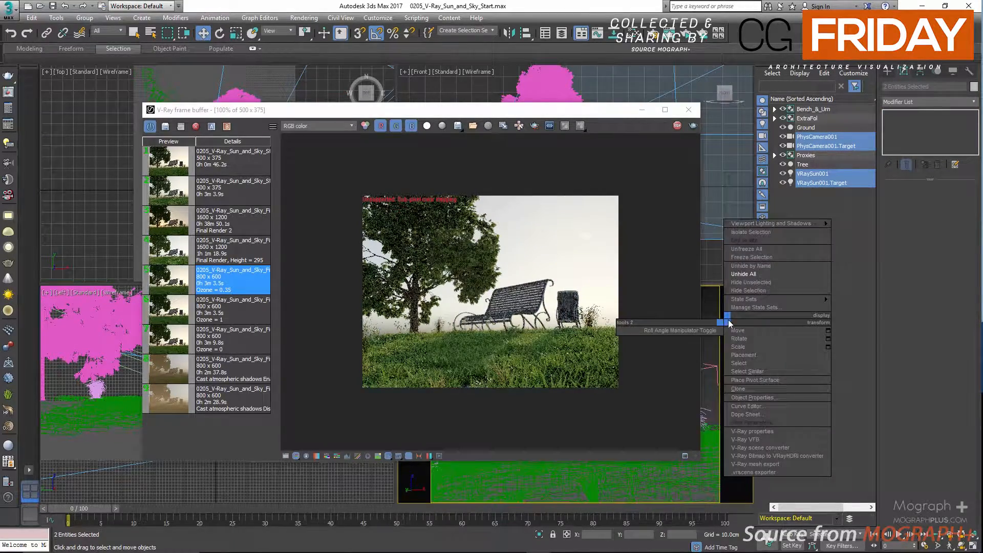
left_click(784, 282)
left_click_drag(581, 113, 470, 113)
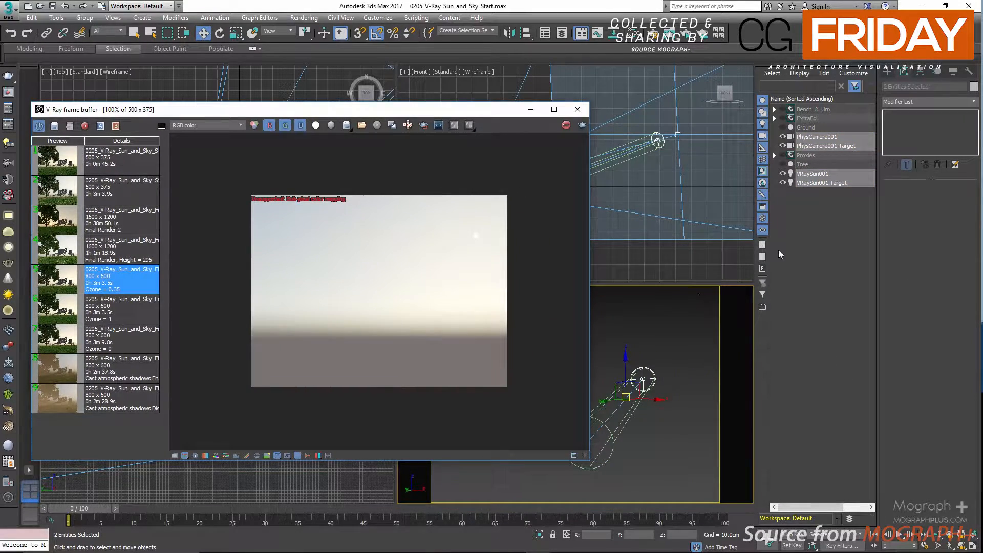
left_click(827, 216)
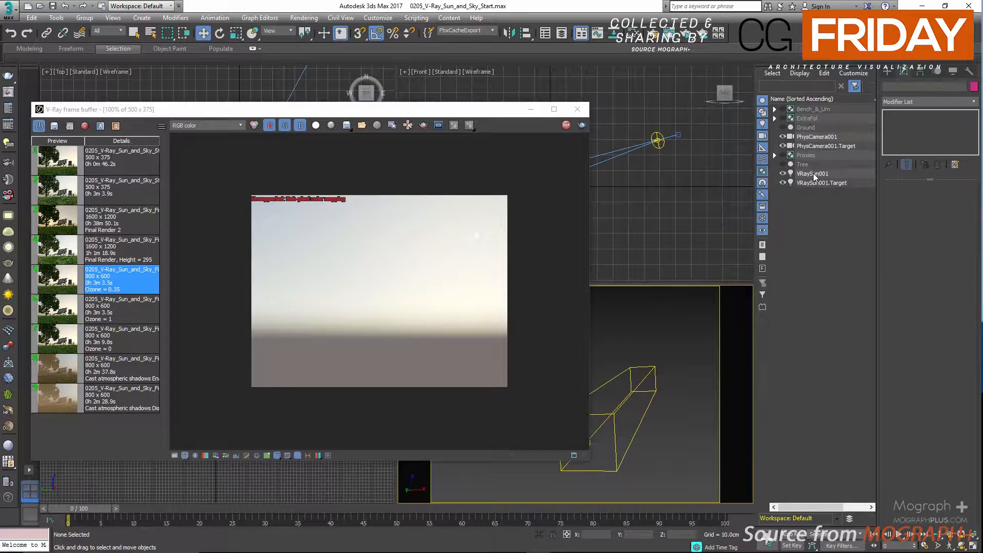
Raise the V-Ray sun to a Z height of 900 cm
left_click(813, 173)
double_click(680, 534)
type("900")
key("Return")
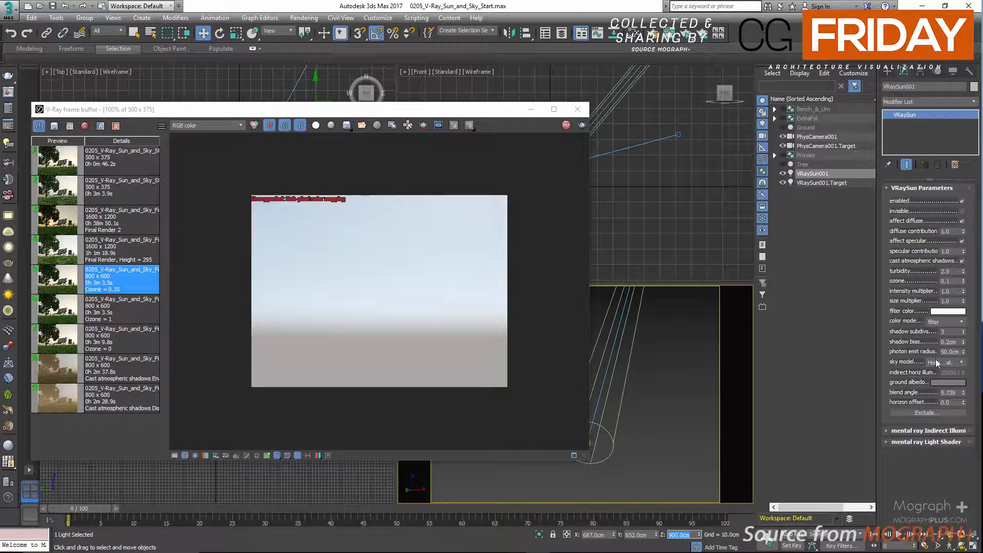
With the sun high, compare the Preetham et al., CIE Clear and CIE Overcast sky models, ending on Hosek et al
left_click(942, 363)
left_click(944, 372)
left_click(942, 363)
left_click(946, 379)
left_click(941, 363)
left_click(943, 384)
left_click(942, 363)
left_click(943, 391)
Lower the V-Ray sun to a Z height of 25 cm
left_click(687, 536)
type("25")
key("Return")
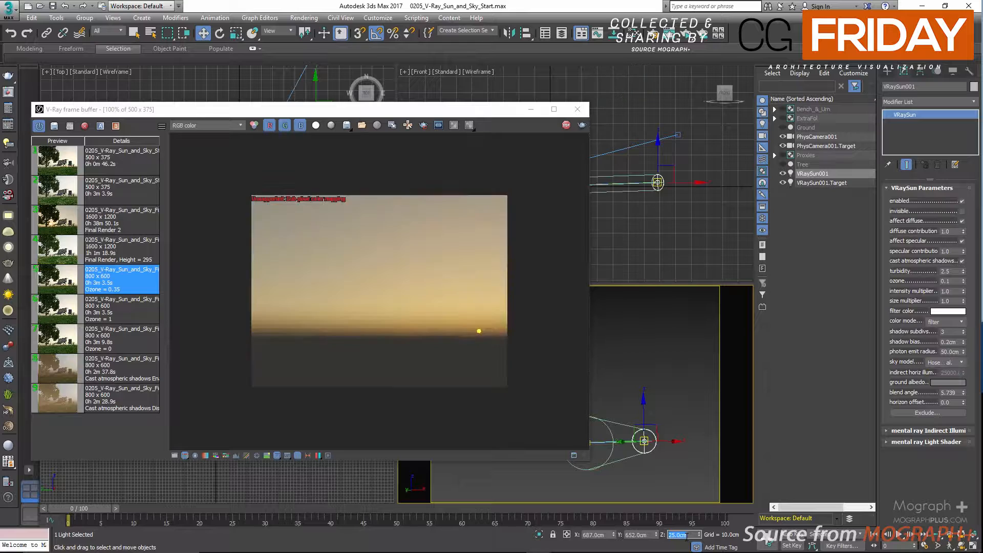
Test the Hosek sky with the sun's Z height lowered from 800 to 100 cm in 100 cm increments
type("800")
key("Return")
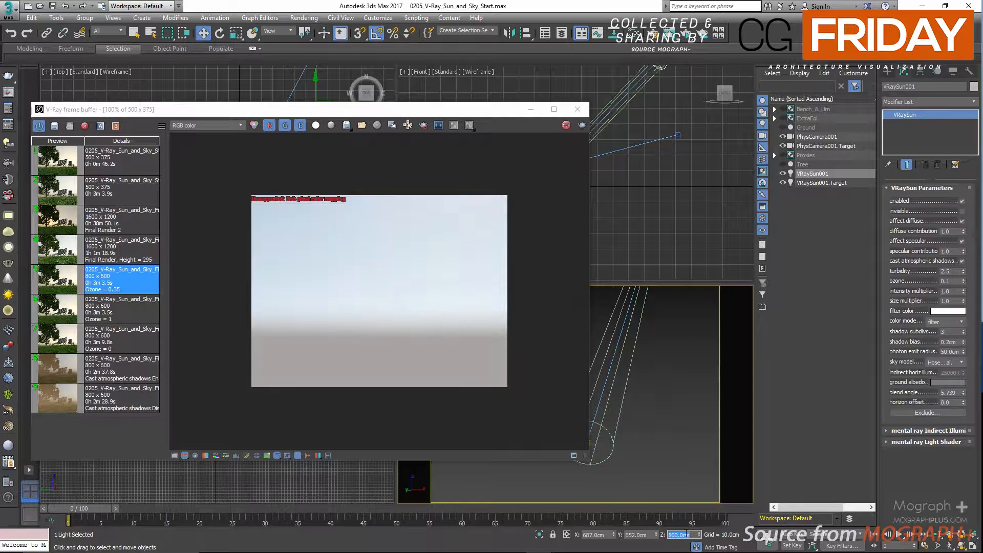
type("700")
key("Return")
type("600")
key("Return")
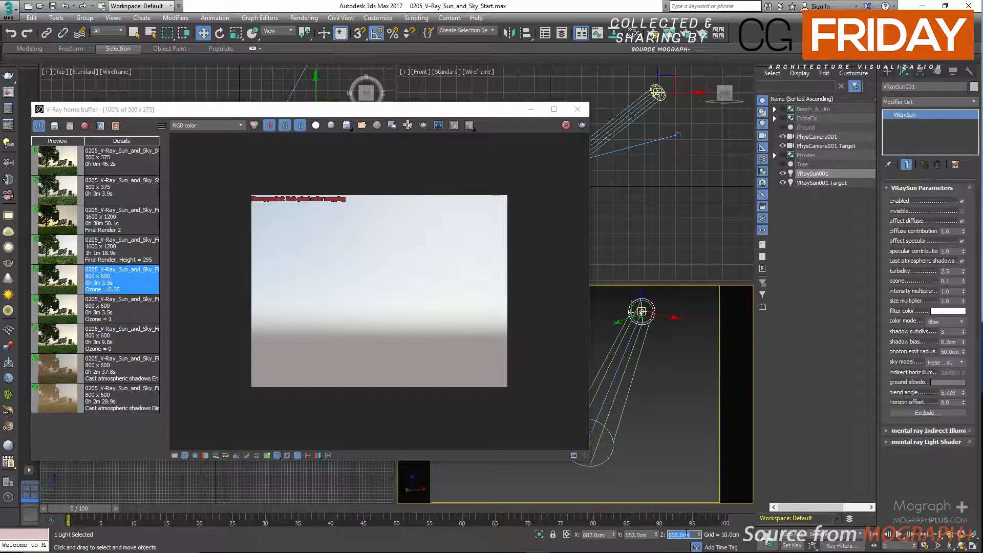
type("500")
key("Return")
type("400")
key("Return")
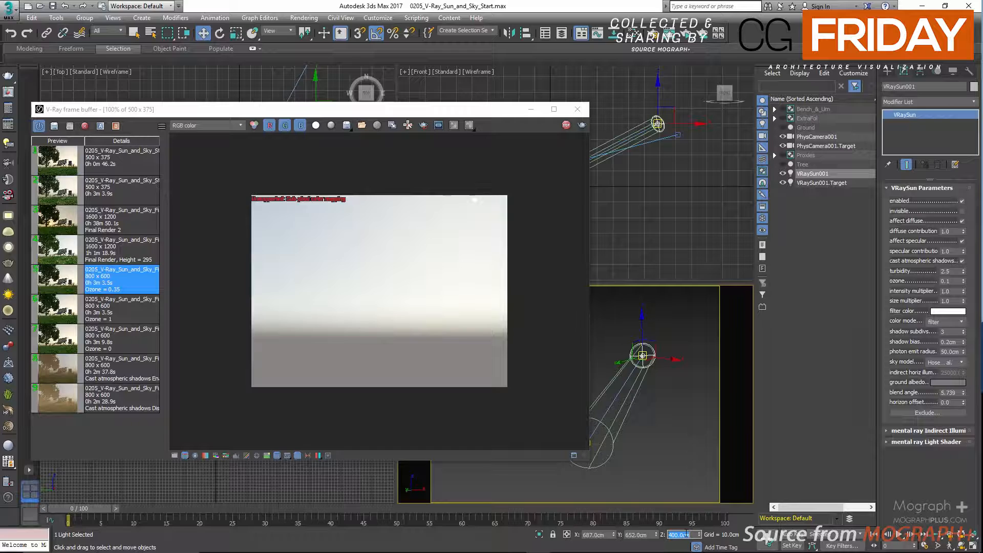
type("300")
key("Return")
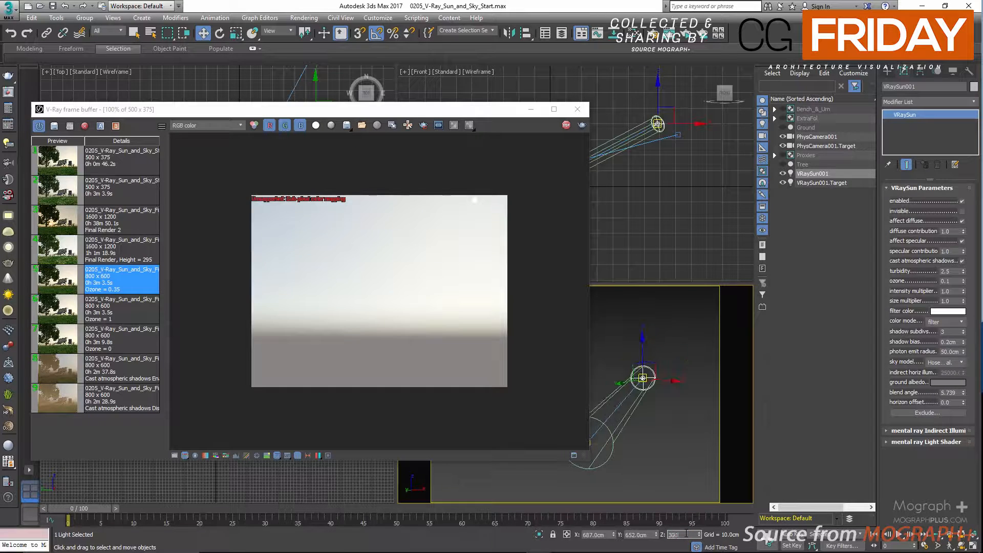
type("200")
key("Return")
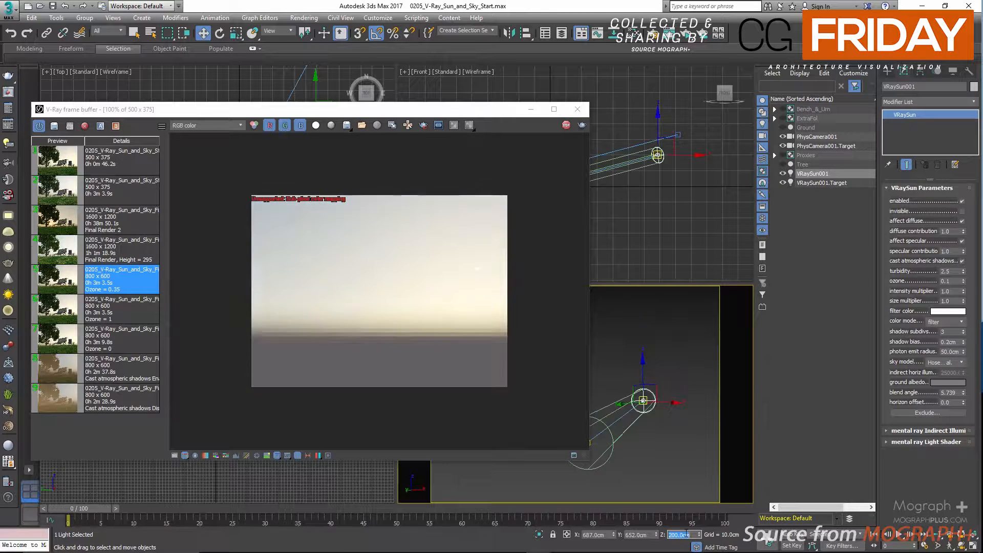
type("100")
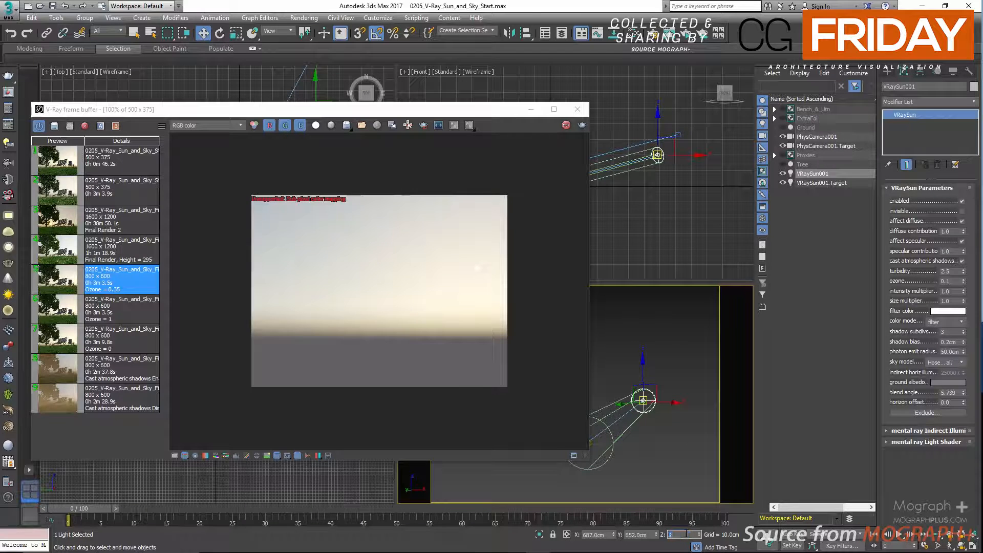
key("Return")
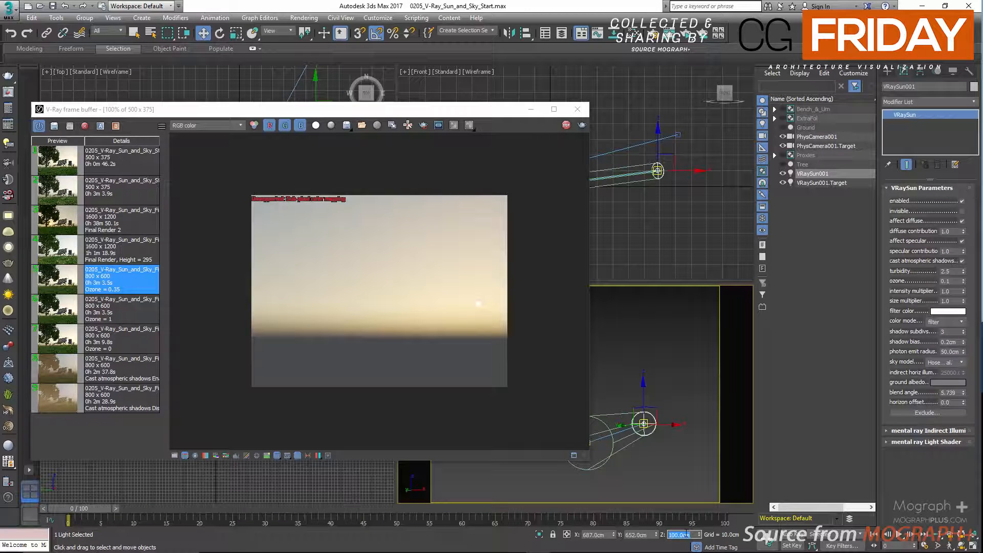
Test the sun's Z height at 75, 50, 25, 5 and 1 cm and return it to 295 cm
type("75")
key("Return")
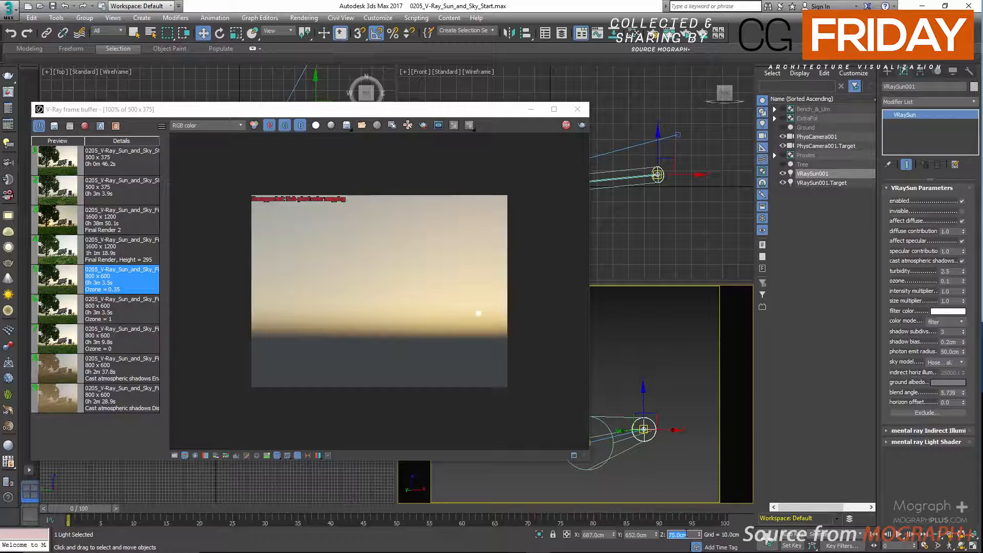
type("50")
key("Return")
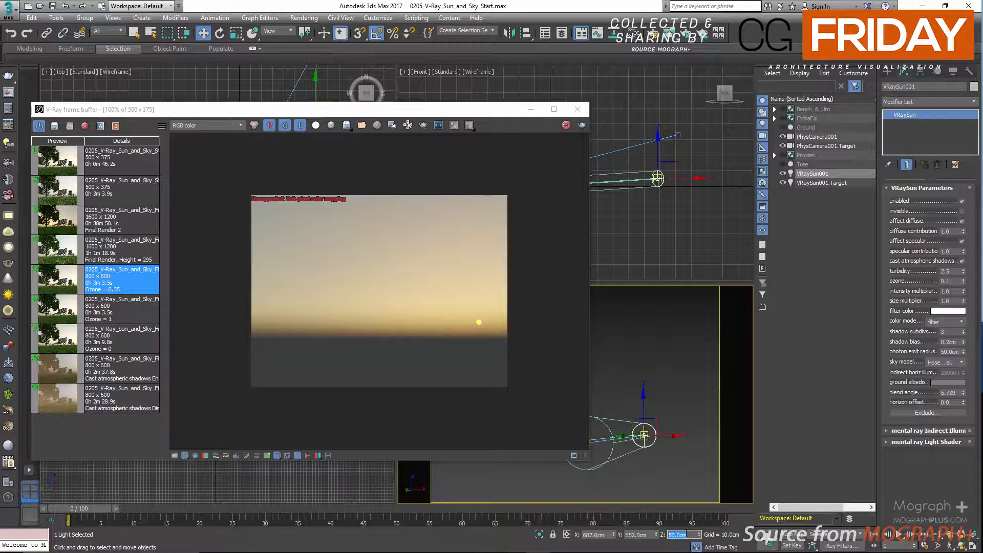
type("25")
key("Return")
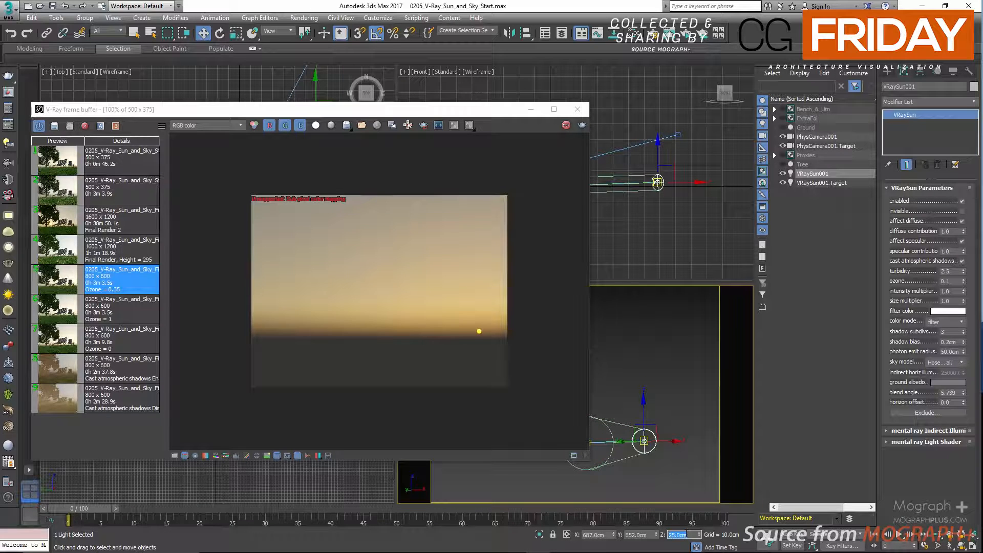
type("5")
key("Return")
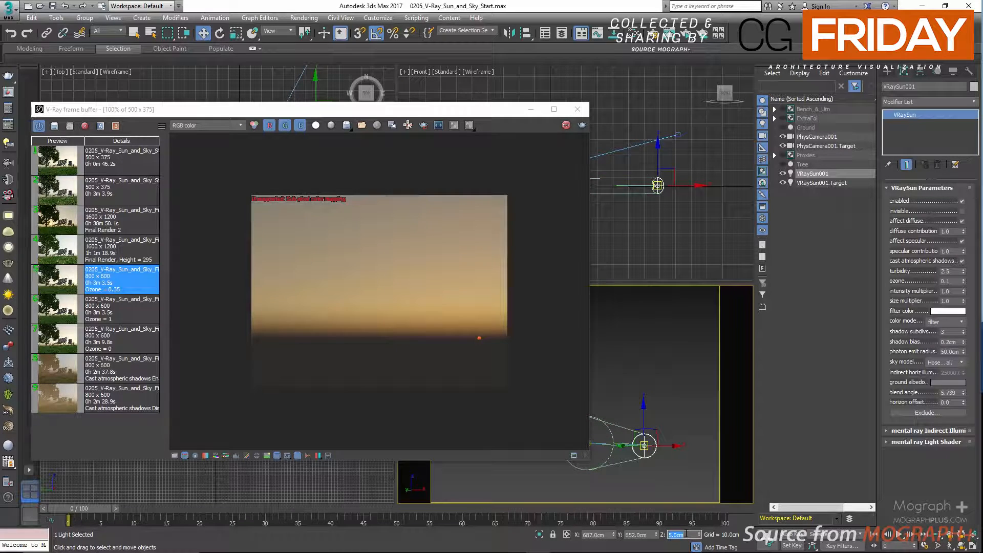
type("1")
key("Return")
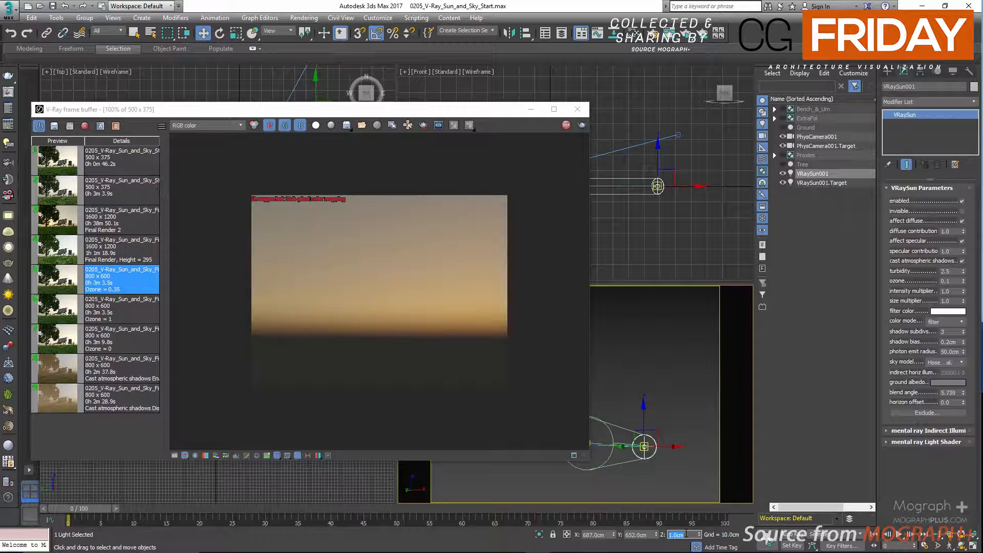
type("295")
key("Return")
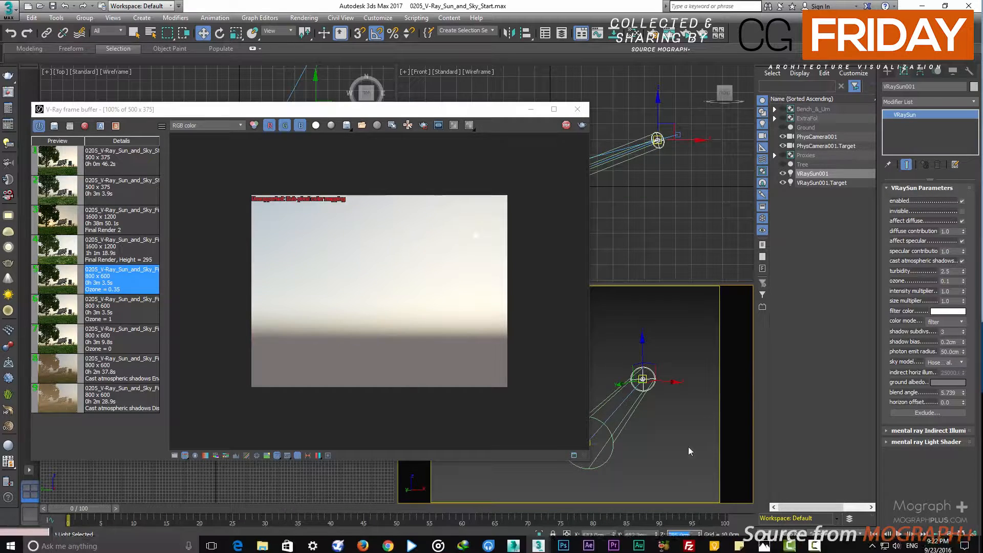
Unhide all scene objects and shift the frame buffer back over the viewports
right_click(680, 324)
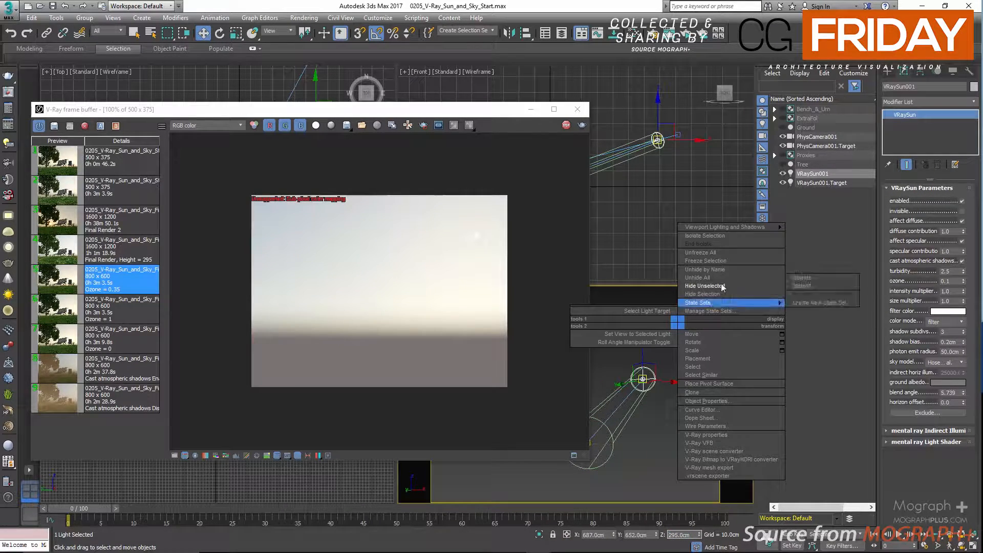
left_click(726, 277)
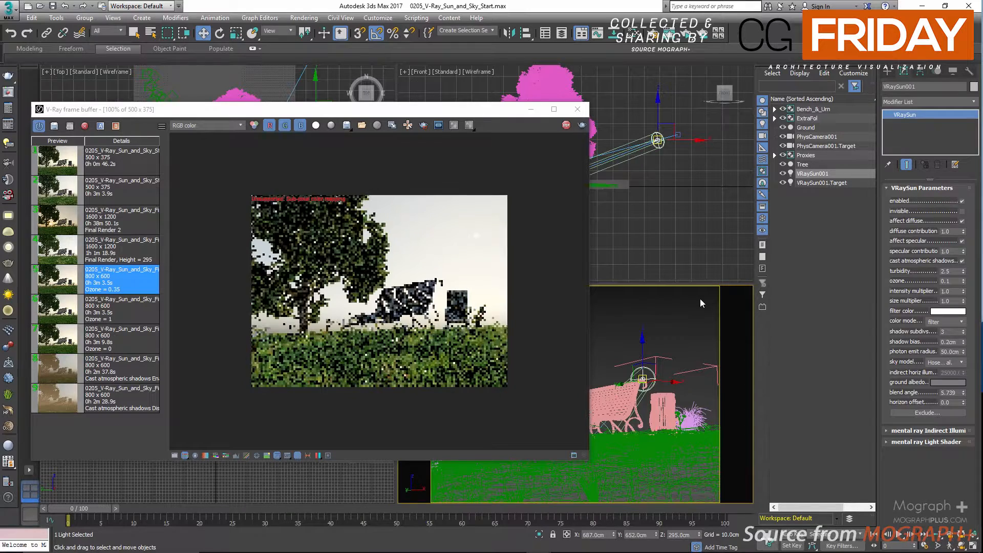
left_click_drag(471, 114, 552, 114)
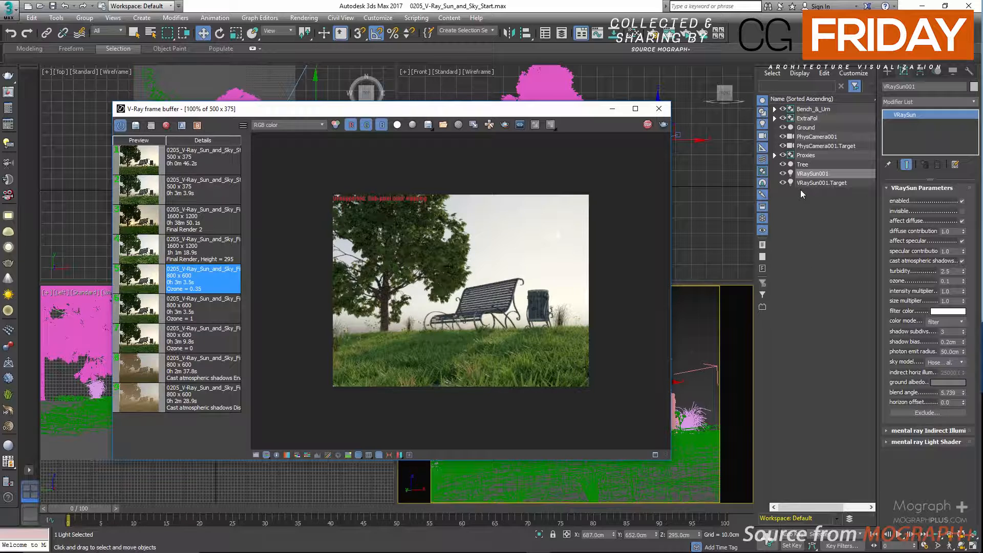
Isolate the sky again by hiding everything except the physical camera, the V-Ray sun and their targets
left_click(812, 182, "ctrl")
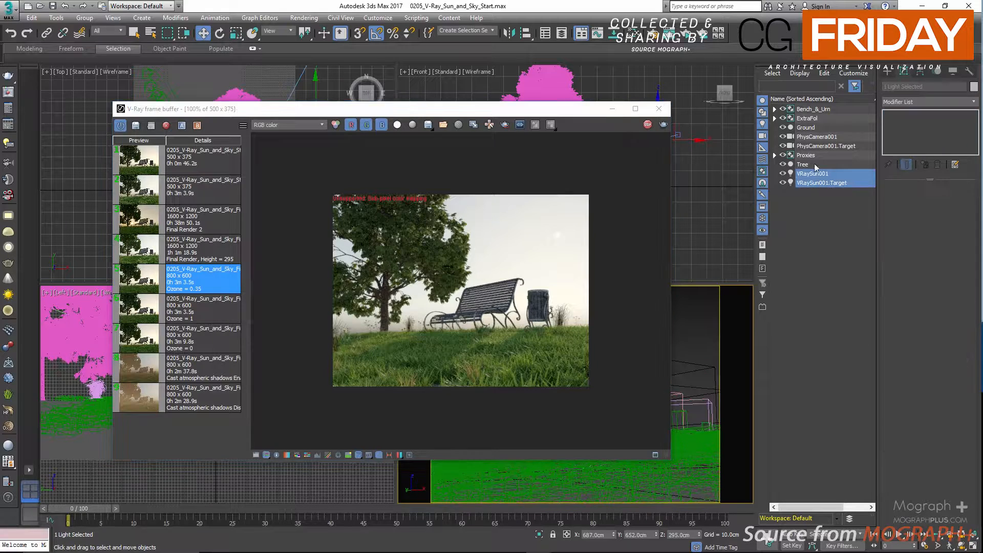
left_click(813, 137, "ctrl")
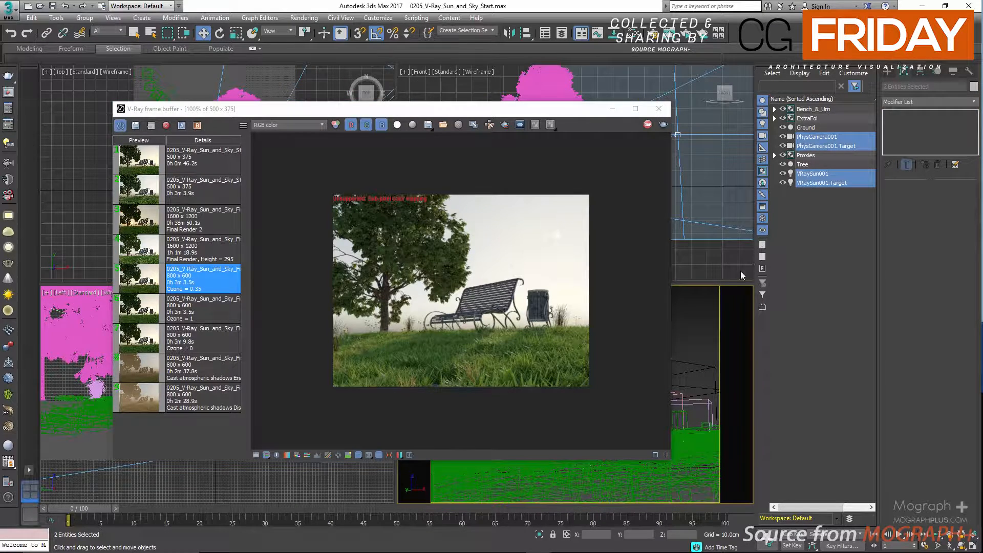
right_click(701, 314)
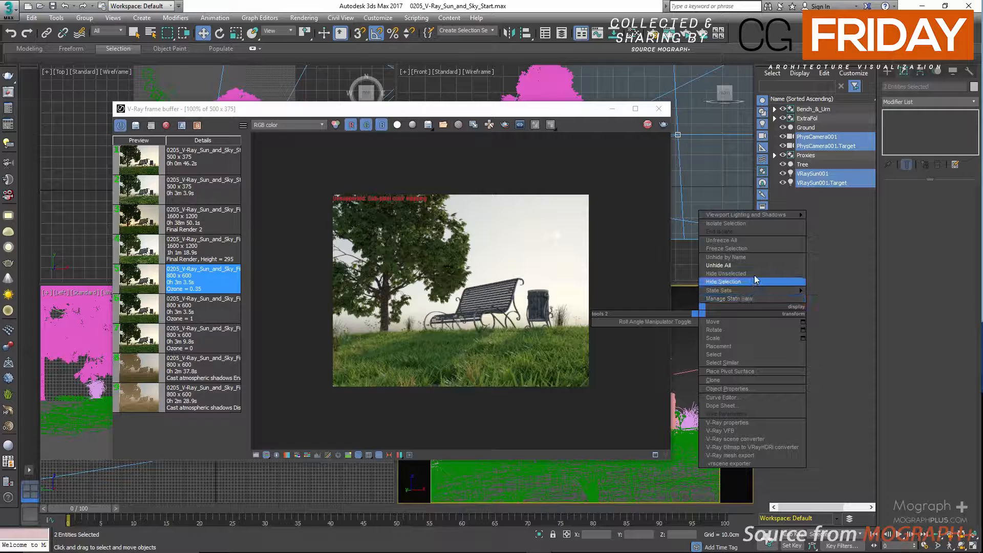
left_click(753, 273)
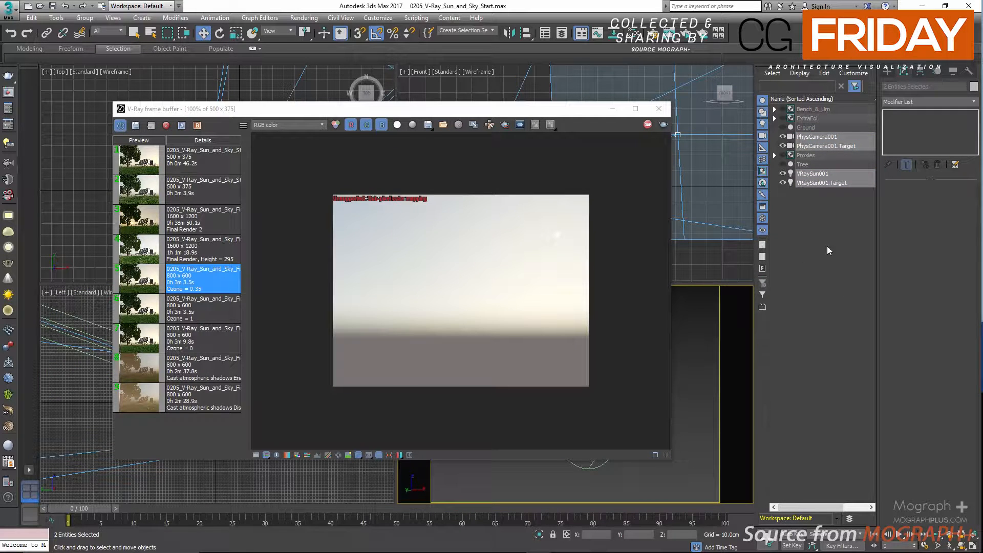
Test teal and purple ground albedo colours on VRaySun001 and cancel the colour change
left_click(819, 173)
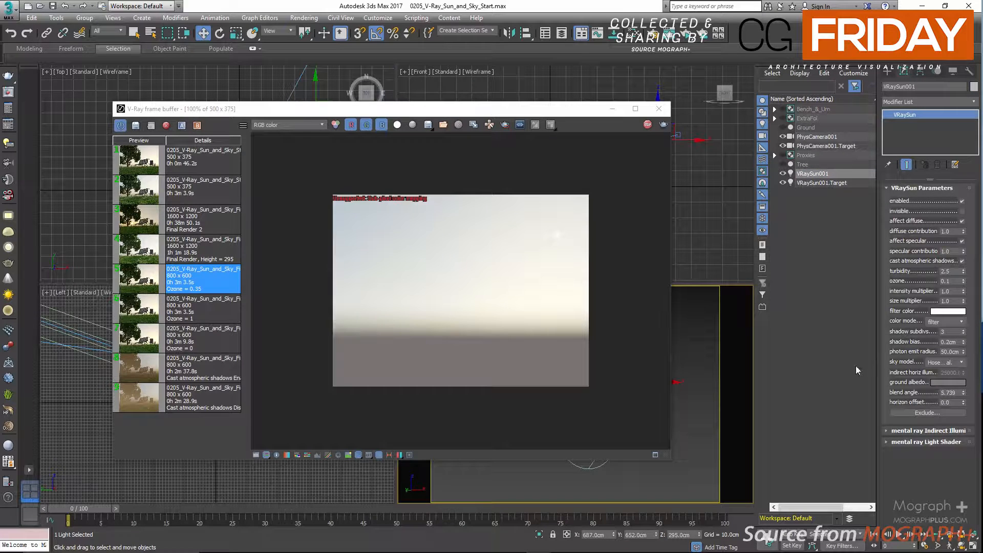
left_click(938, 382)
mouse_move(371, 108)
left_mouse_down()
mouse_move(381, 114)
mouse_move(358, 100)
left_mouse_up()
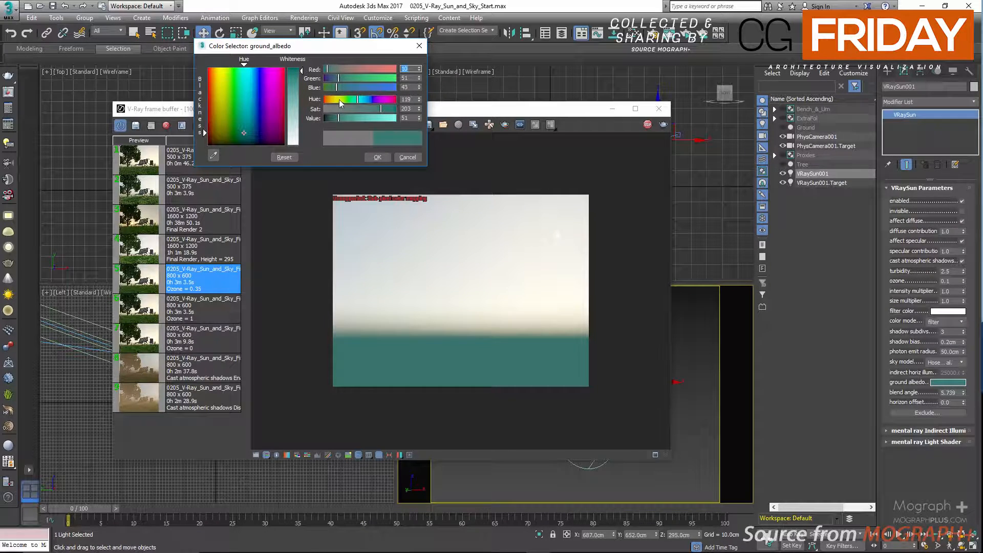
left_click(375, 98)
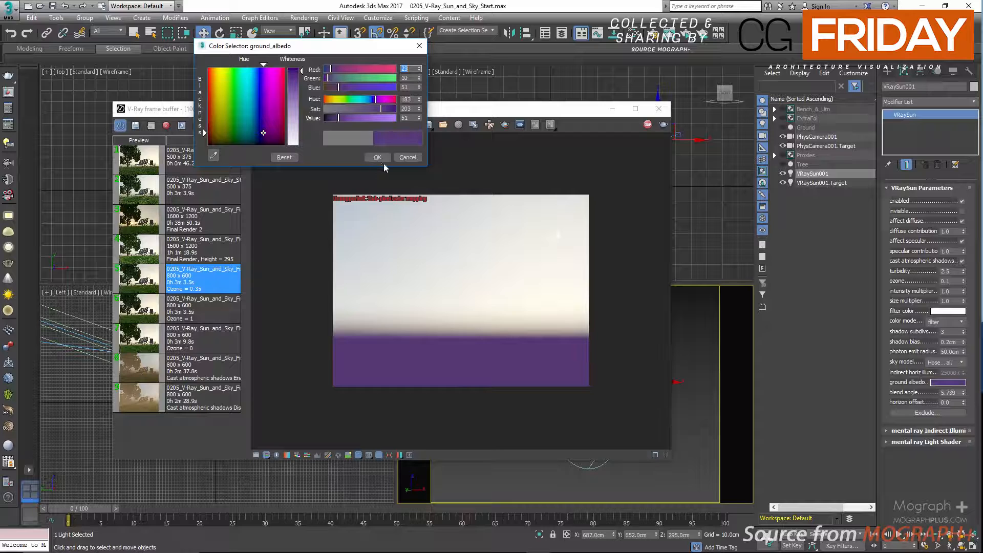
left_click(404, 159)
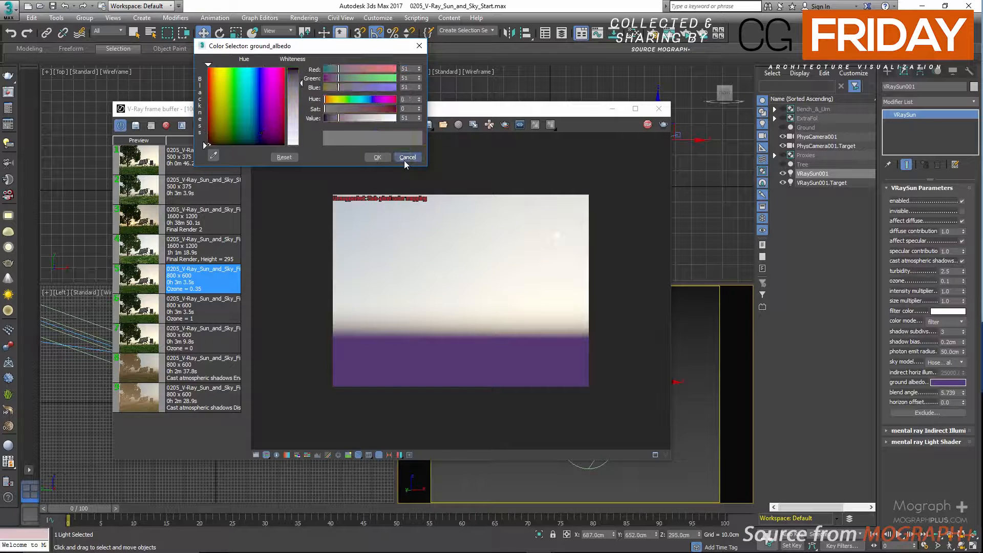
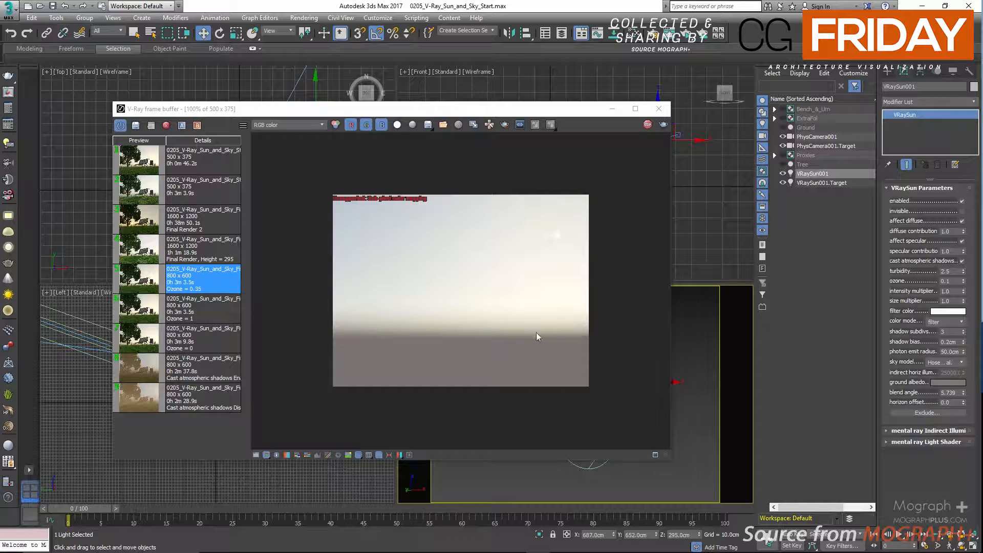
Test the sun's blend angle at 1, 25 and 50 and return it to 5.739
double_click(952, 393)
right_click(952, 393)
left_click(950, 440)
double_click(951, 393)
type("1")
key("Return")
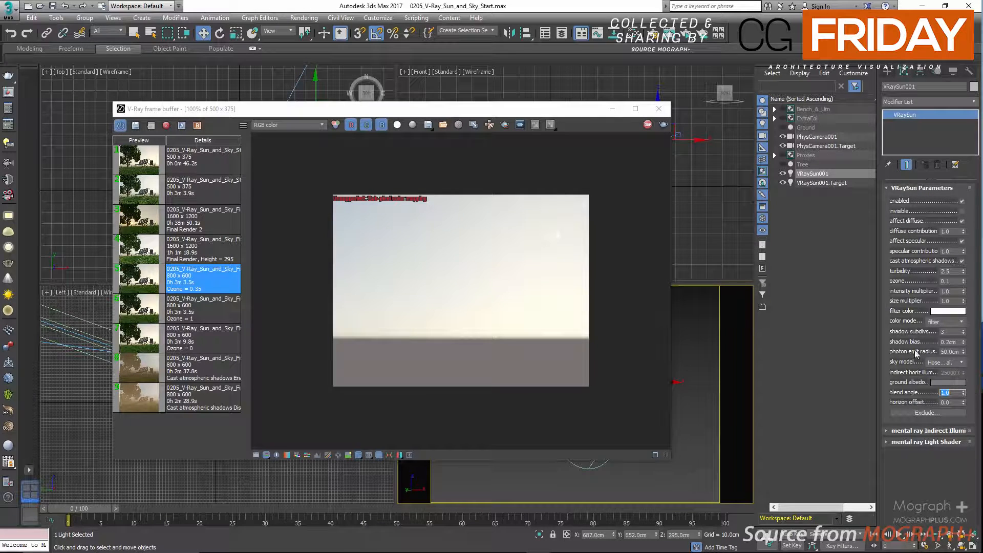
left_click(951, 393)
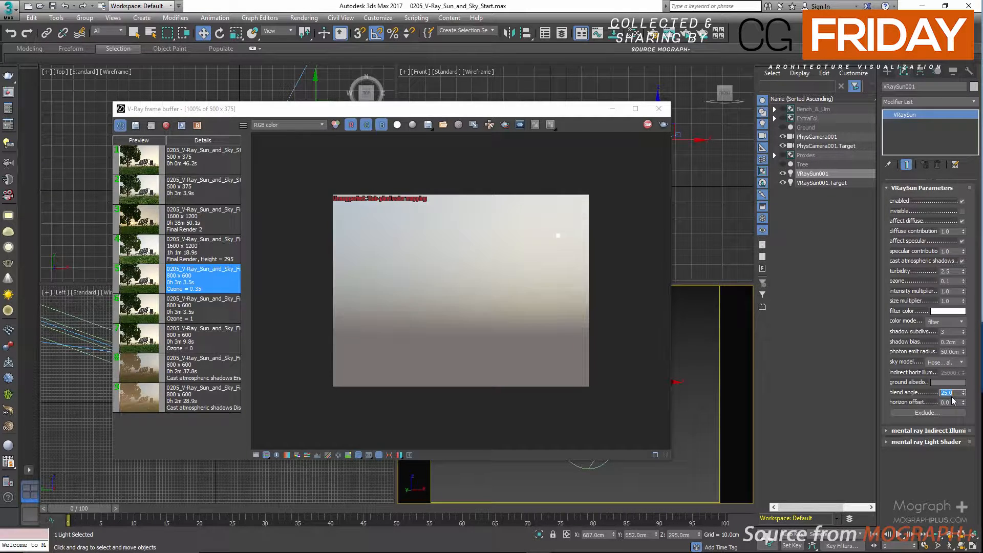
type("50")
key("Return")
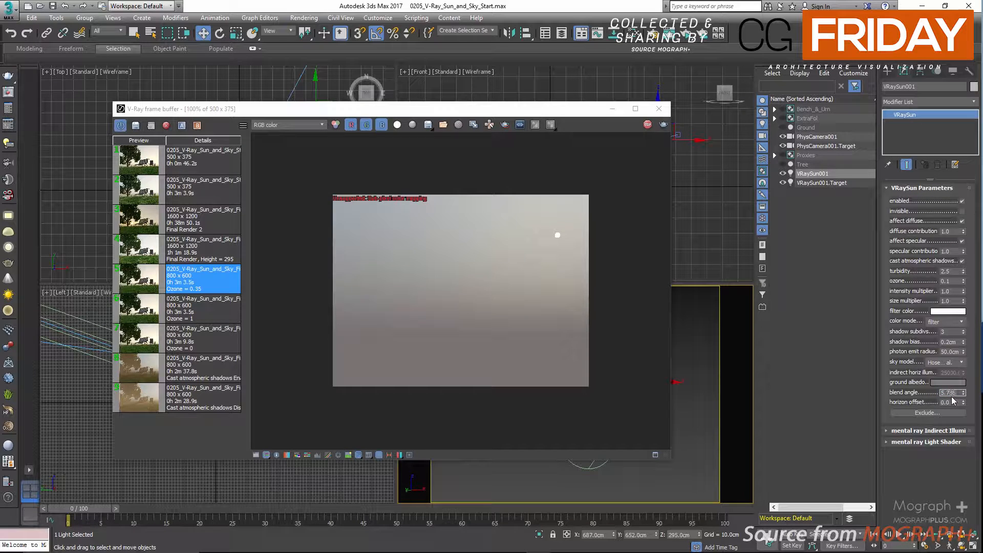
key("Return")
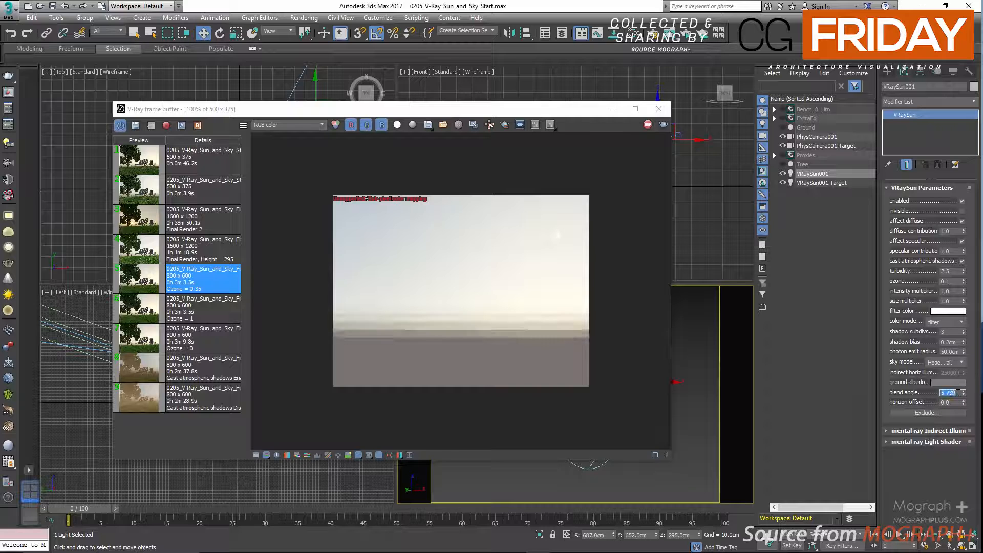
Test the sun's horizon offset at 20 and return it to 0
left_click(946, 402)
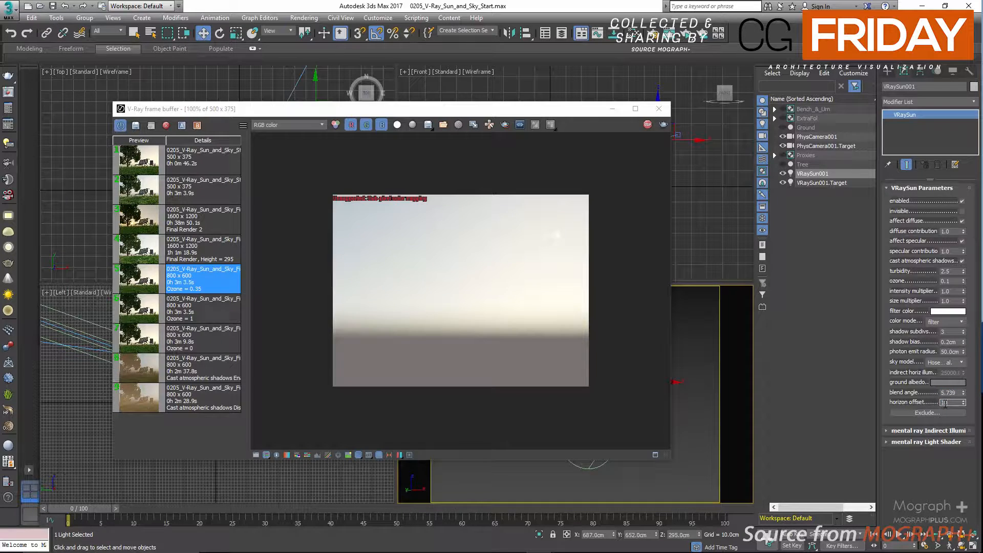
type("20")
key("Return")
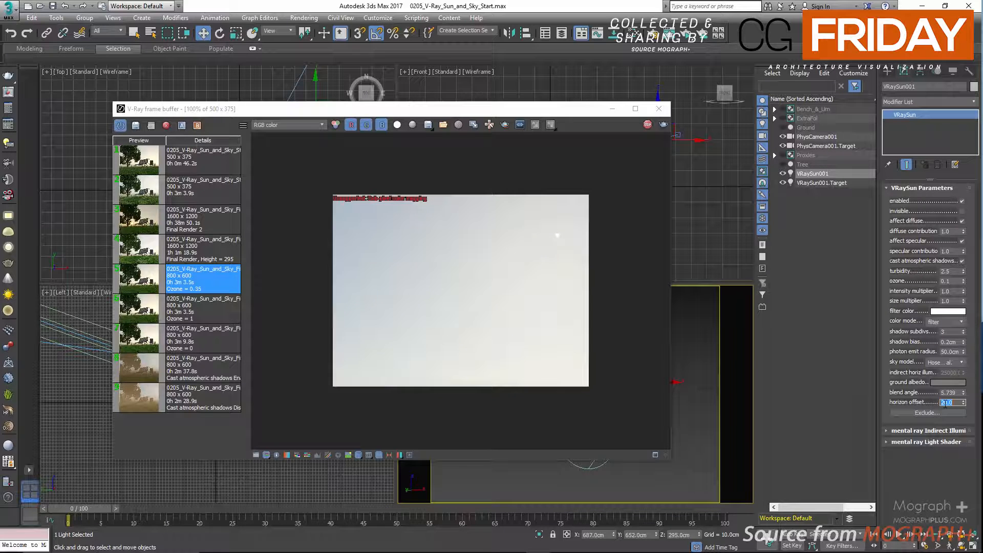
type("0")
key("Return")
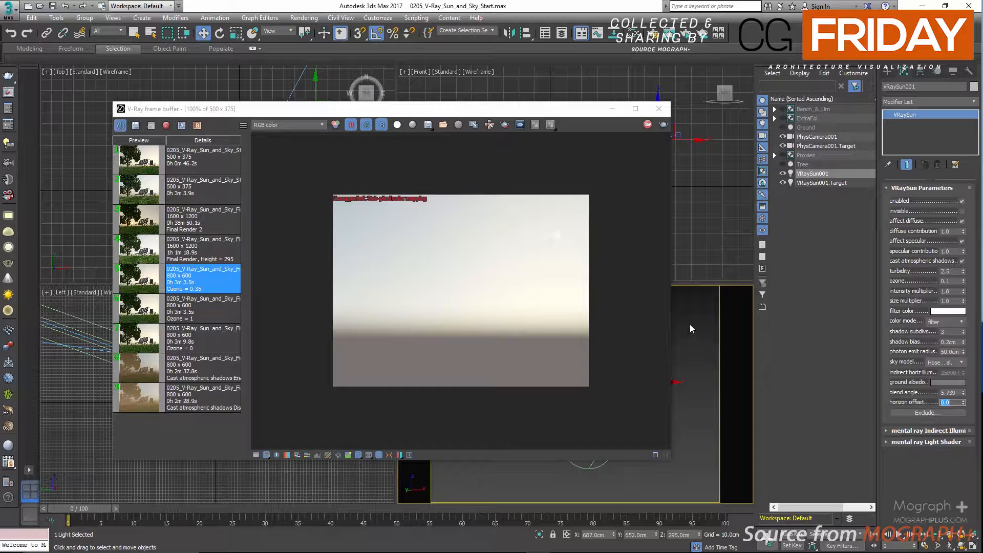
Unhide all scene objects and close the V-Ray frame buffer
right_click(702, 321)
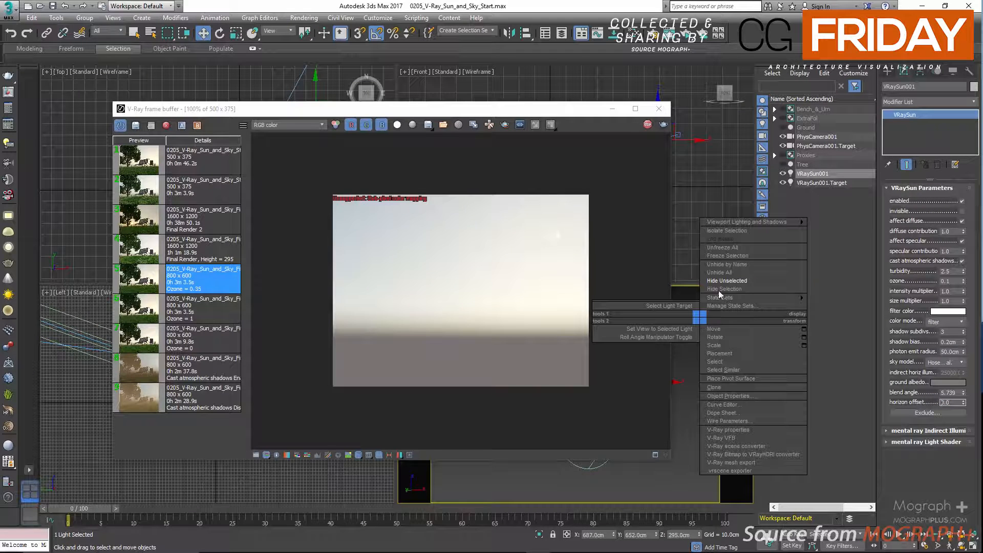
left_click(747, 273)
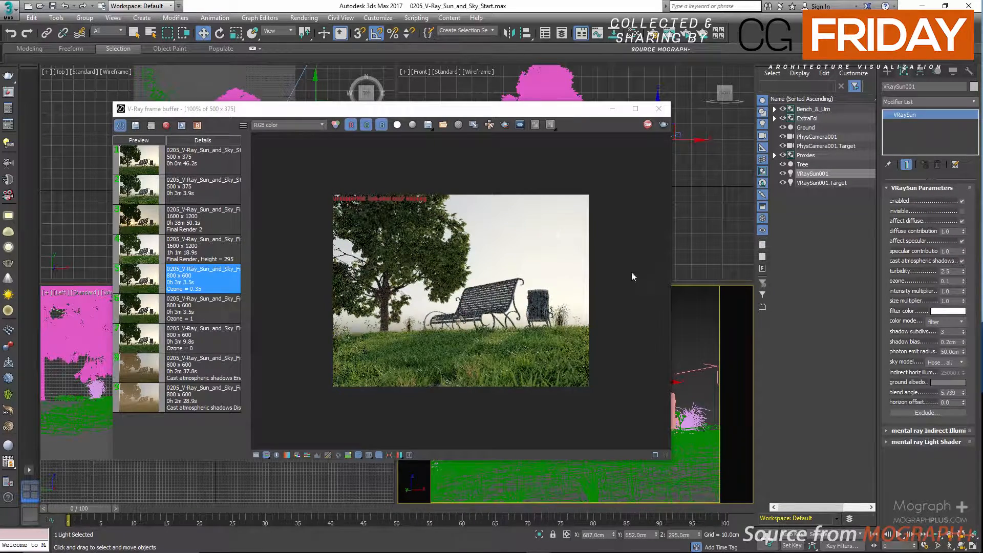
left_click(658, 108)
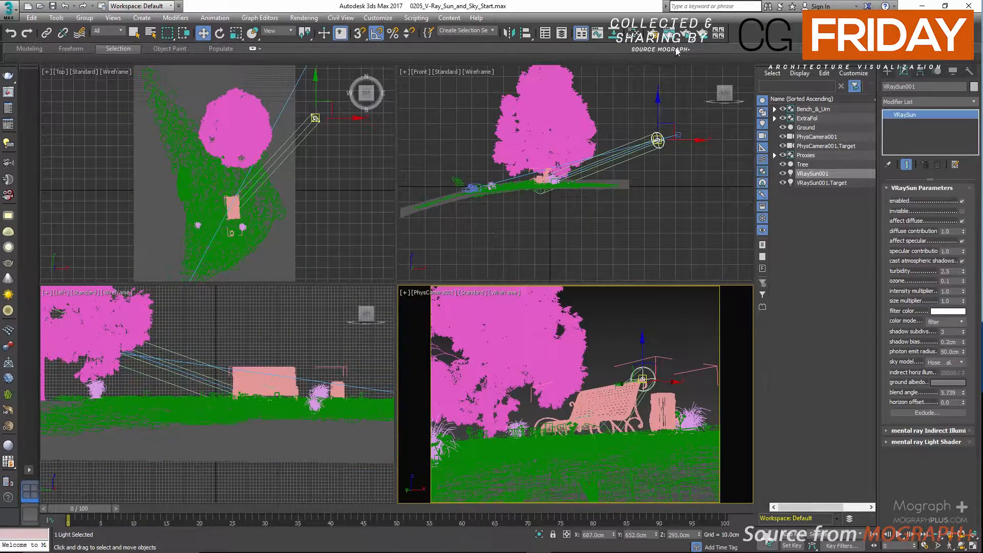
left_click(686, 36)
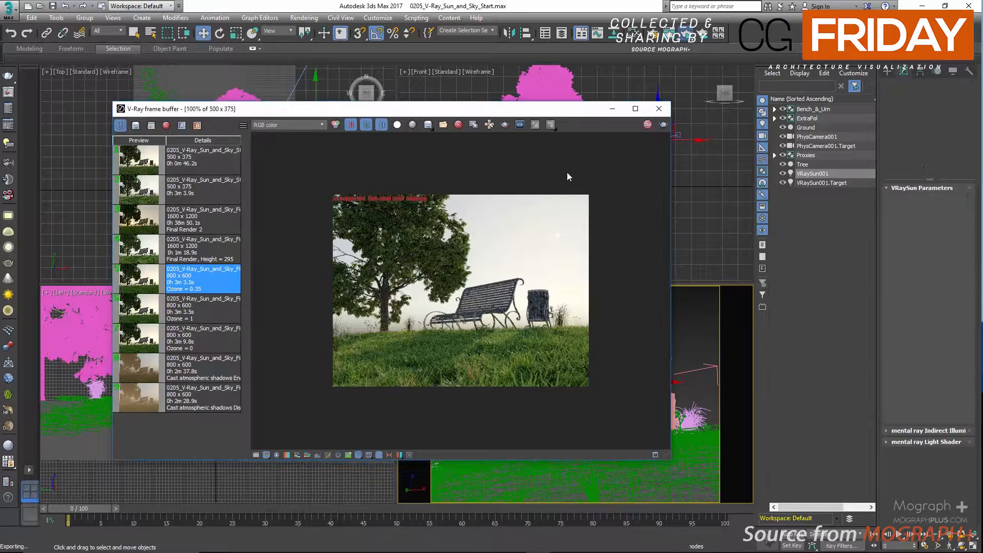
left_click(658, 109)
Bring the environment's DefaultVRaySky map into the Material Editor and open its VRaySky parameters
key("m")
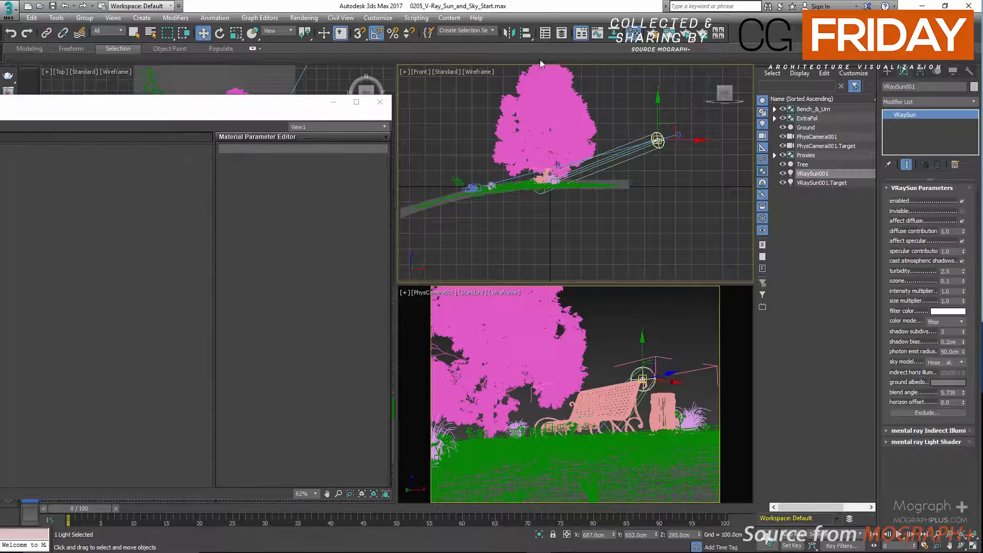
key("8")
left_click_drag(485, 154, 149, 253)
left_click(23, 332)
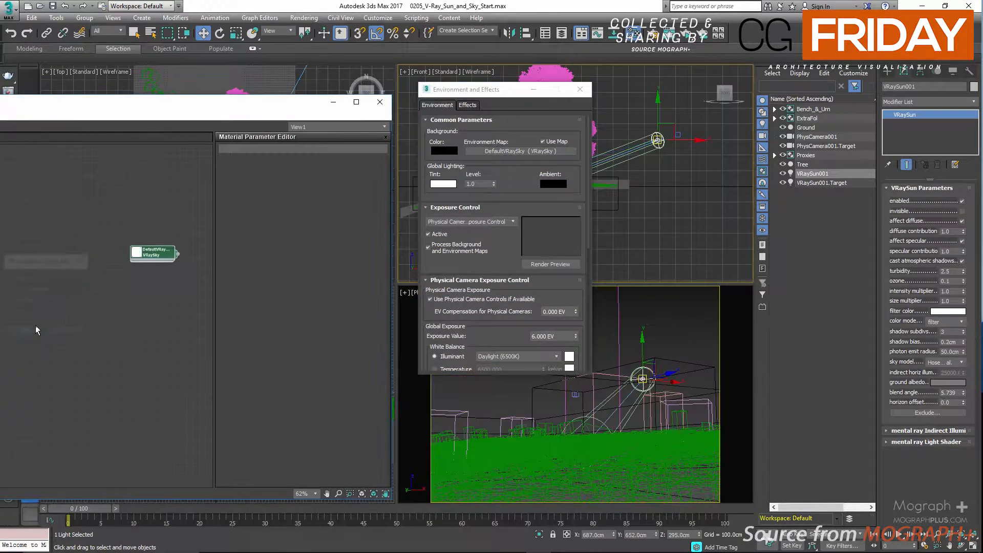
scroll(161, 297, "up", 2)
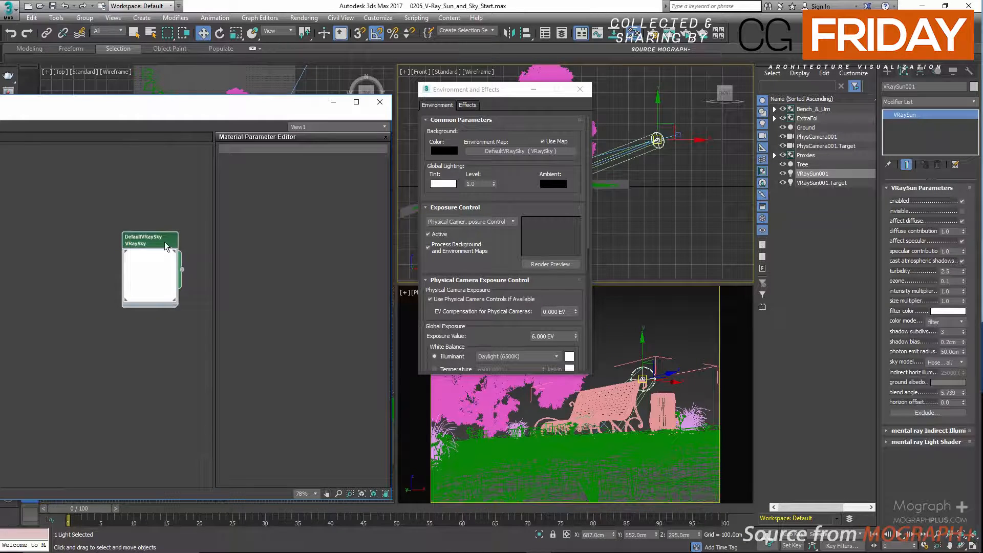
double_click(163, 245)
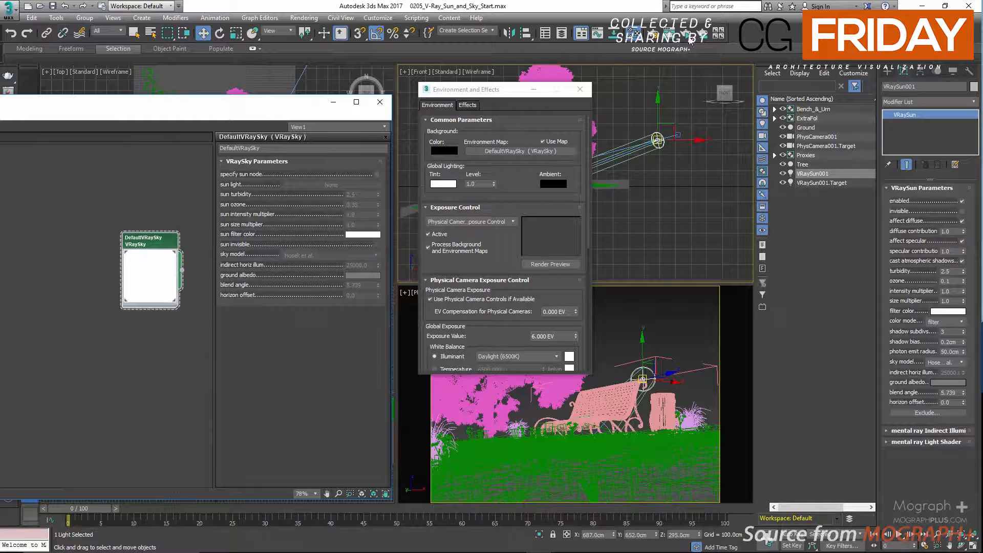
Restart the interactive render, hide the frame buffer's history and move the frame buffer clear of the sky parameters
key("shift+q")
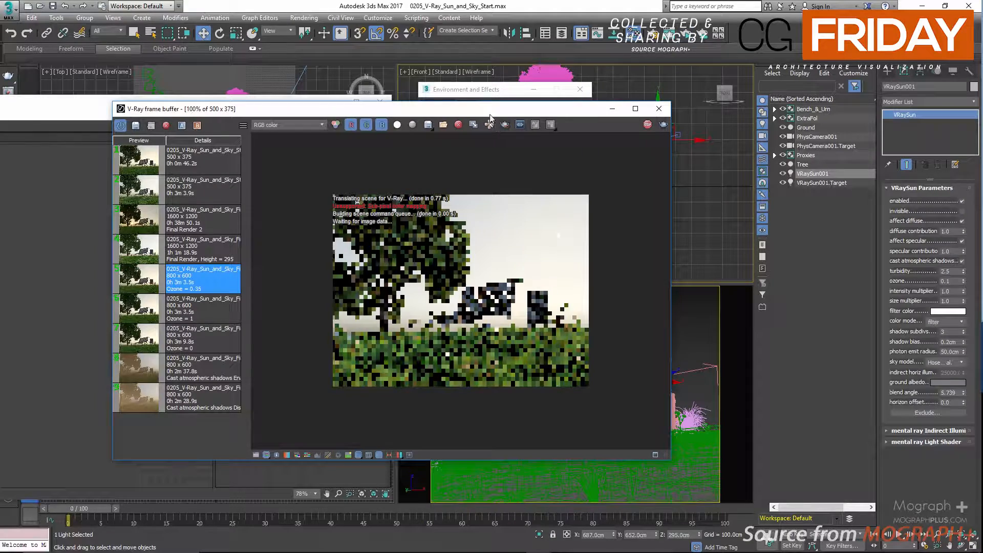
left_click(379, 455)
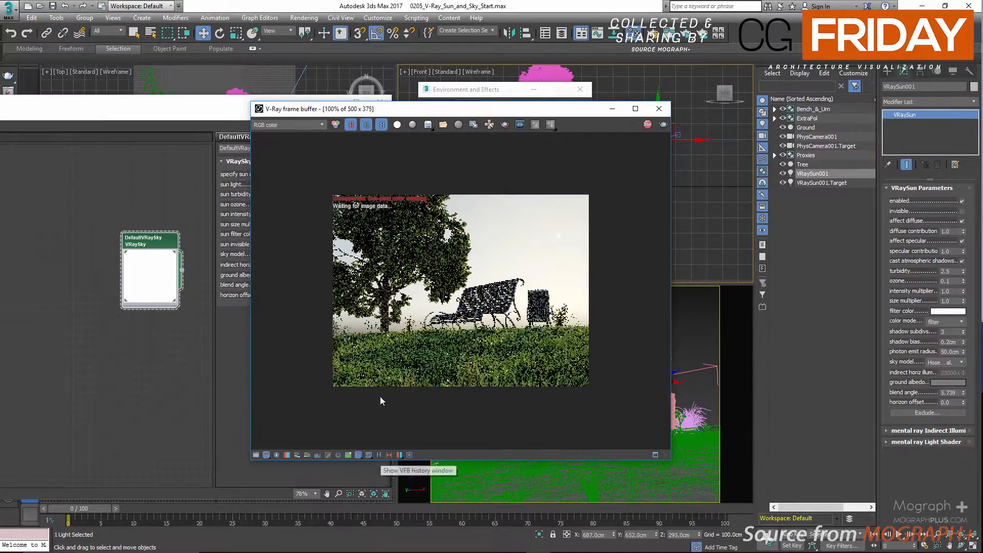
left_click_drag(455, 111, 516, 227)
Enable specify sun node on DefaultVRaySky and assign VRaySun001 as its sun light, arranging the windows side by side
left_click(377, 174)
left_click(320, 186)
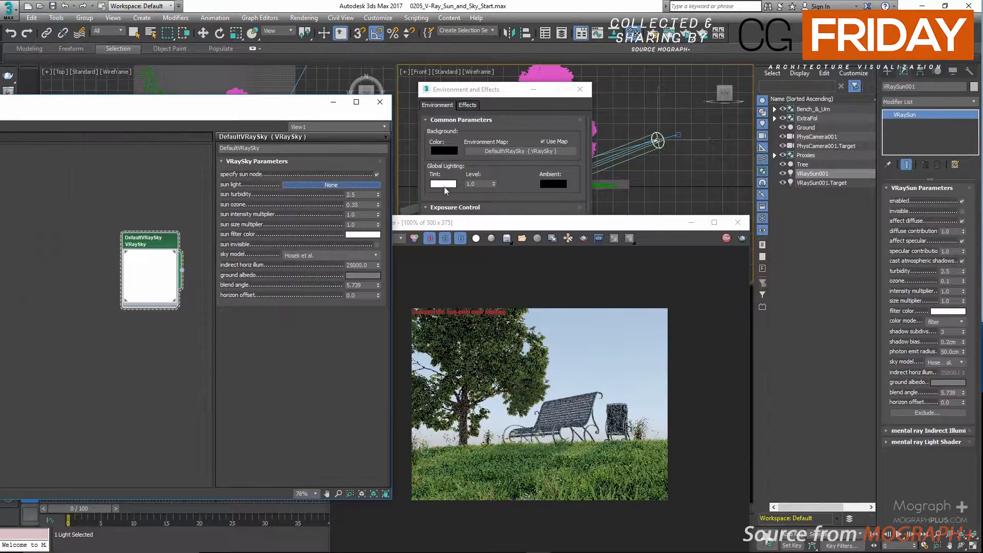
left_click(812, 174)
left_click_drag(602, 228, 630, 121)
left_click_drag(285, 113, 221, 120)
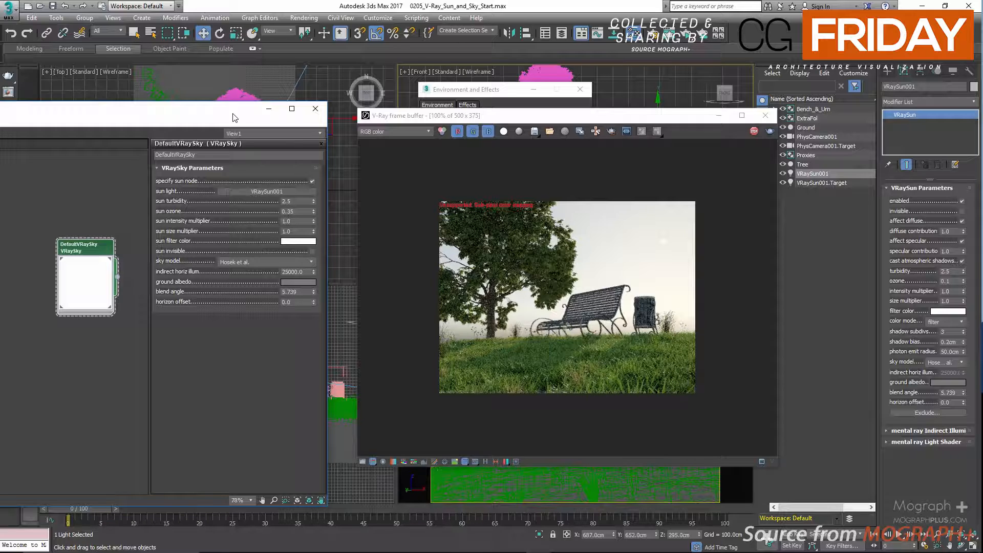
Test the sky map's sun turbidity at 10 and return it to 2.5
double_click(299, 201)
type("10")
key("Return")
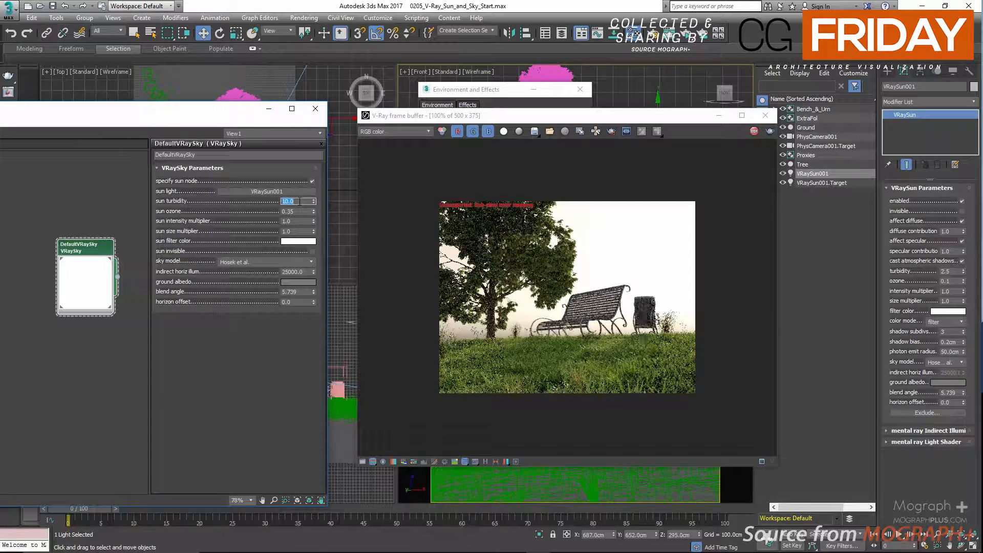
type("2.5")
key("Return")
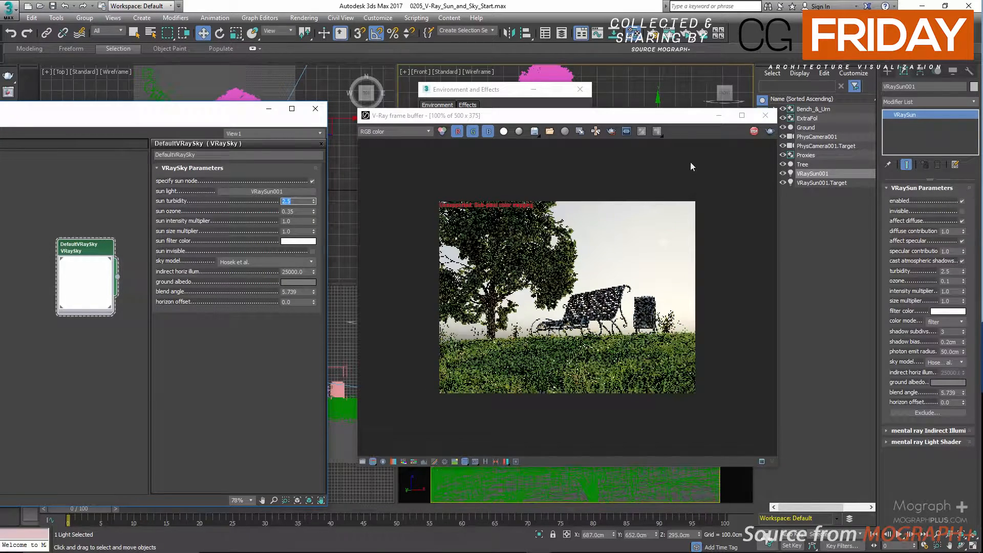
Turn off specify sun node on DefaultVRaySky and close the Material Editor and the Environment and Effects window
left_click(313, 181)
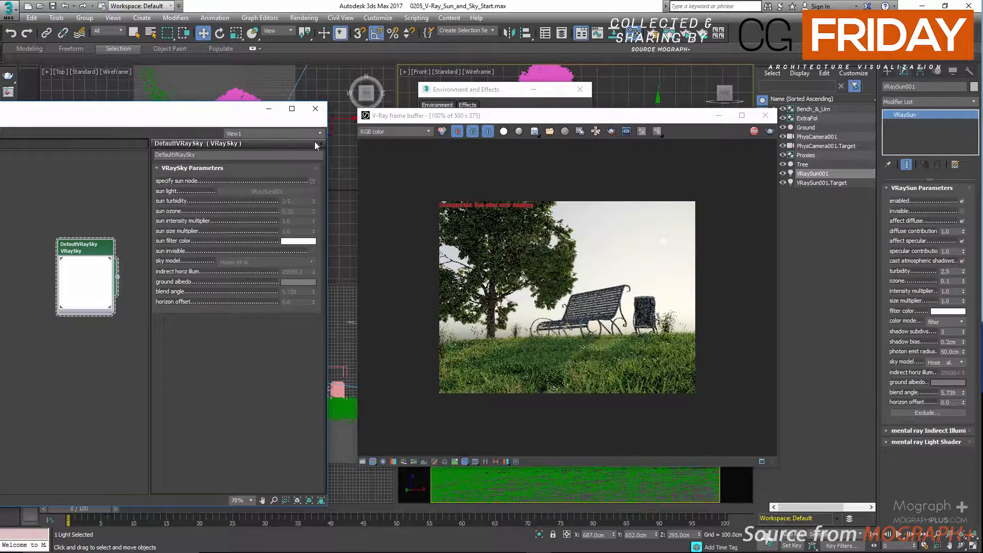
left_click(312, 113)
left_click_drag(525, 122, 340, 126)
left_click(580, 89)
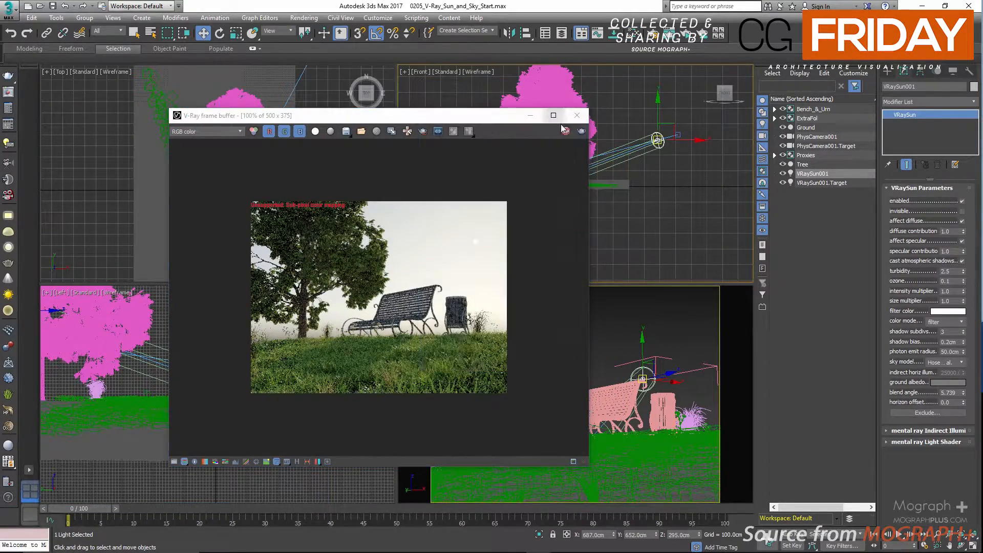
Stop the interactive render, close the frame buffer and deselect the sun
left_click(565, 132)
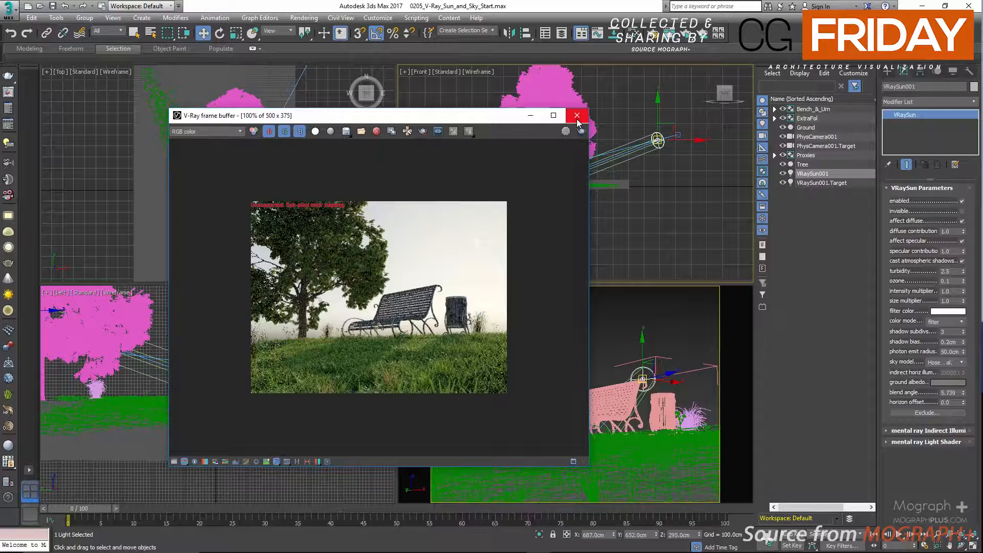
left_click(577, 119)
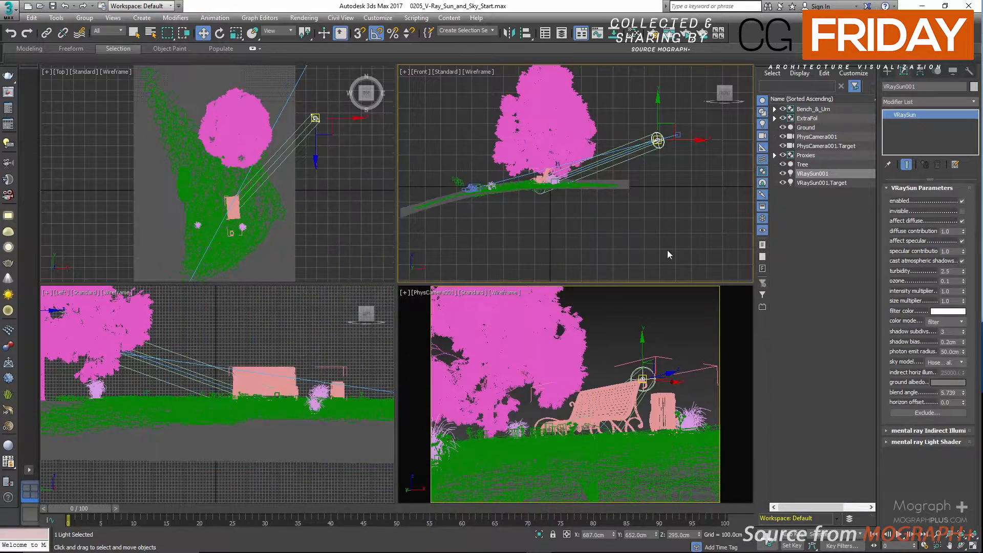
left_click(689, 319)
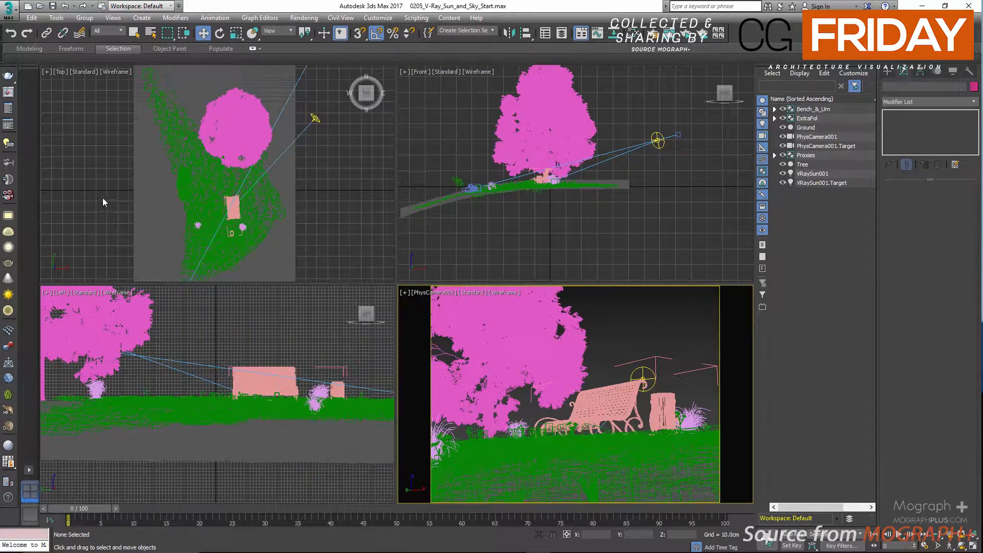
Open Render Setup and switch the render target to Production Rendering Mode
left_click(17, 111)
left_click(359, 76)
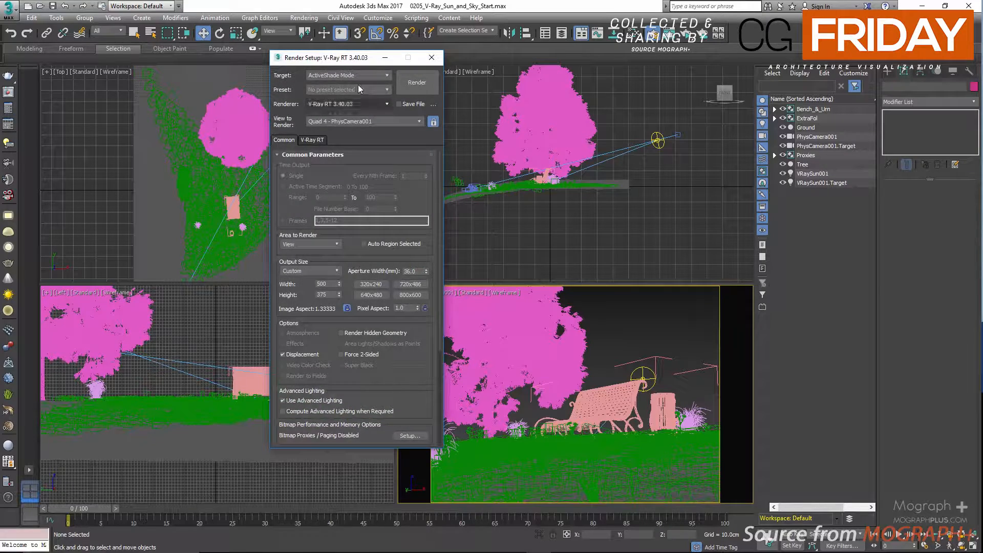
left_click(359, 80)
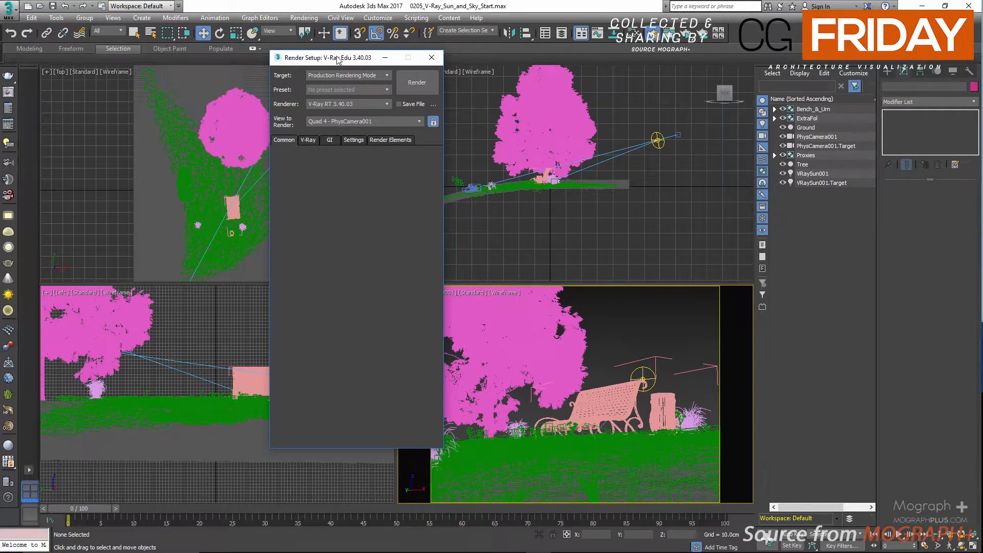
left_click_drag(342, 61, 430, 65)
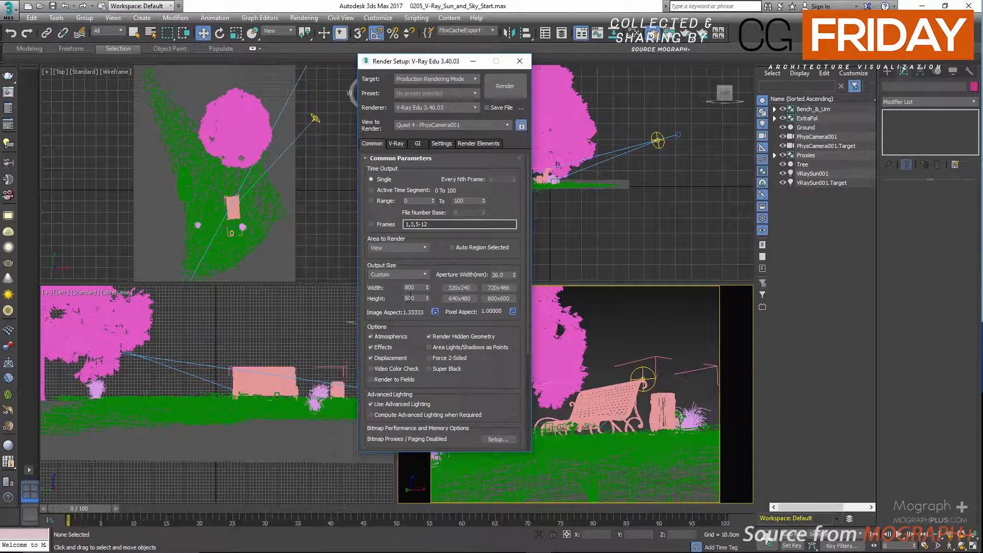
Switch the image sampler to Bucket with max subdivs of 50 and a noise threshold of 0.007
double_click(414, 288)
left_click(394, 144)
left_click(410, 216)
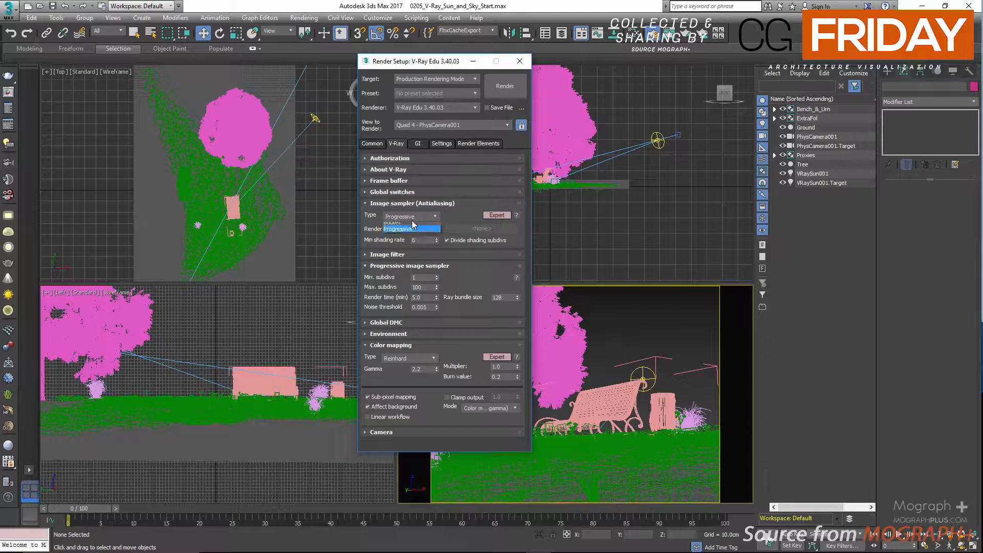
left_click(405, 226)
double_click(413, 277)
double_click(419, 287)
type("50")
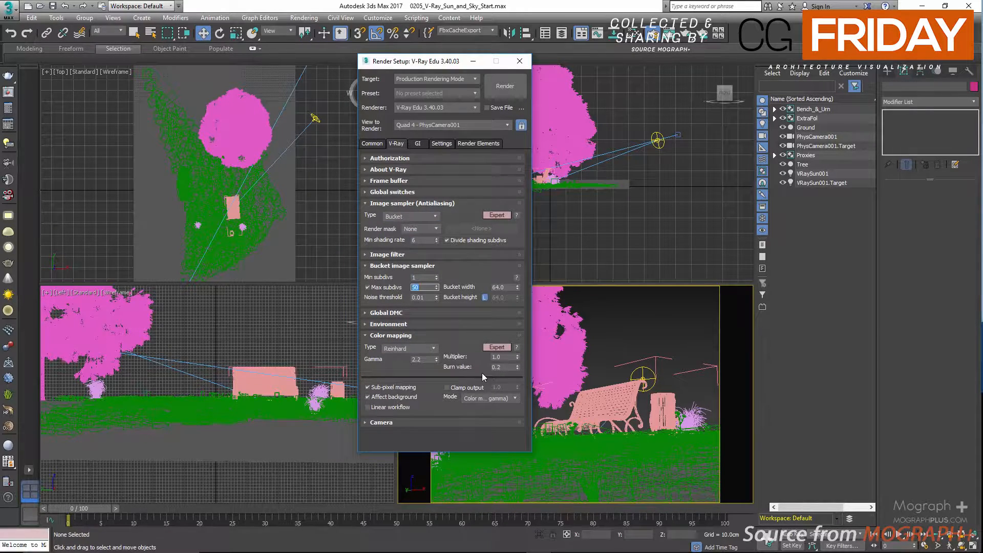
left_click(430, 298)
double_click(431, 299)
type("0.007")
key("Return")
Set the noise threshold of the Global DMC sampler to 0.007
left_click(391, 313)
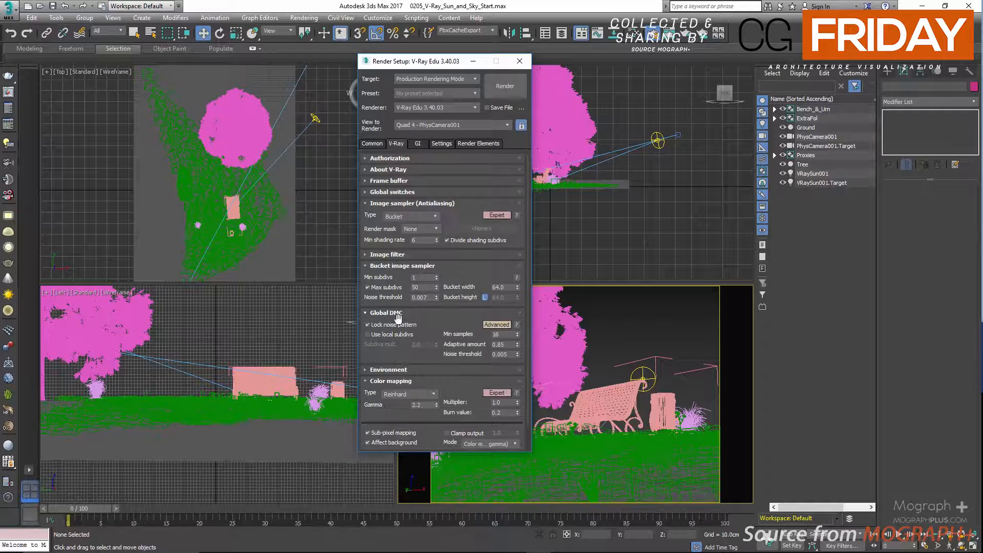
double_click(499, 354)
type("0.007")
key("Return")
Set the irradiance map preset to Medium in the global illumination settings
left_click(418, 145)
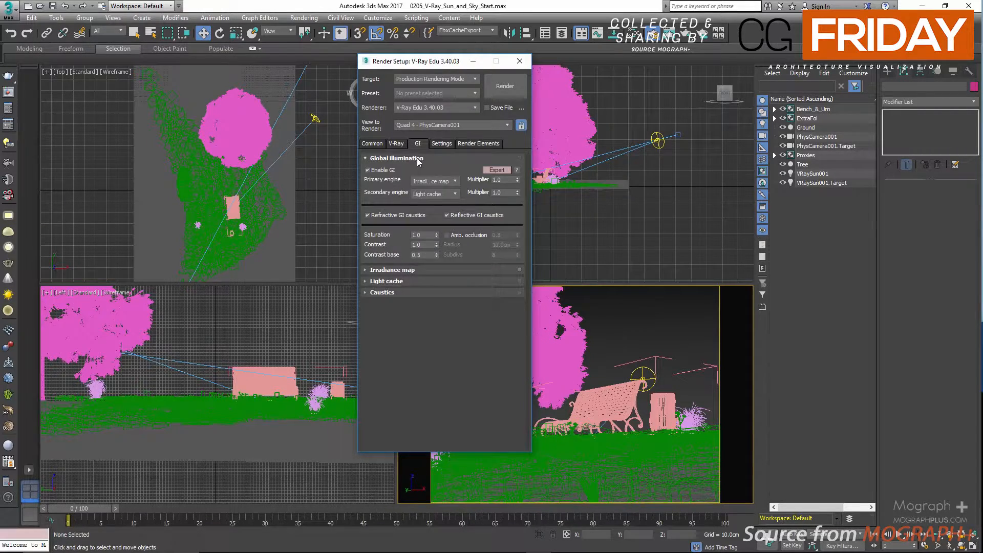
left_click(418, 159)
left_click(405, 169)
left_click(434, 183)
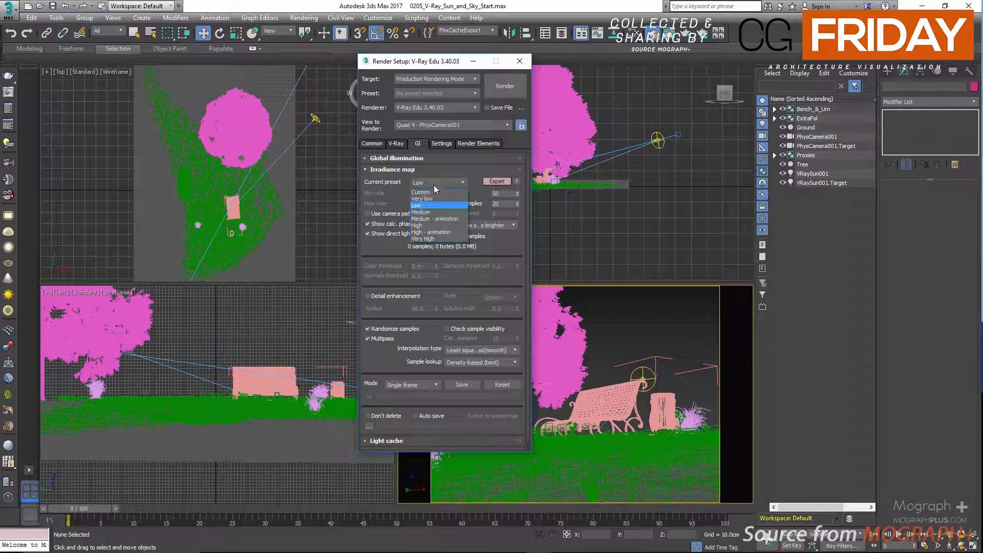
left_click(423, 211)
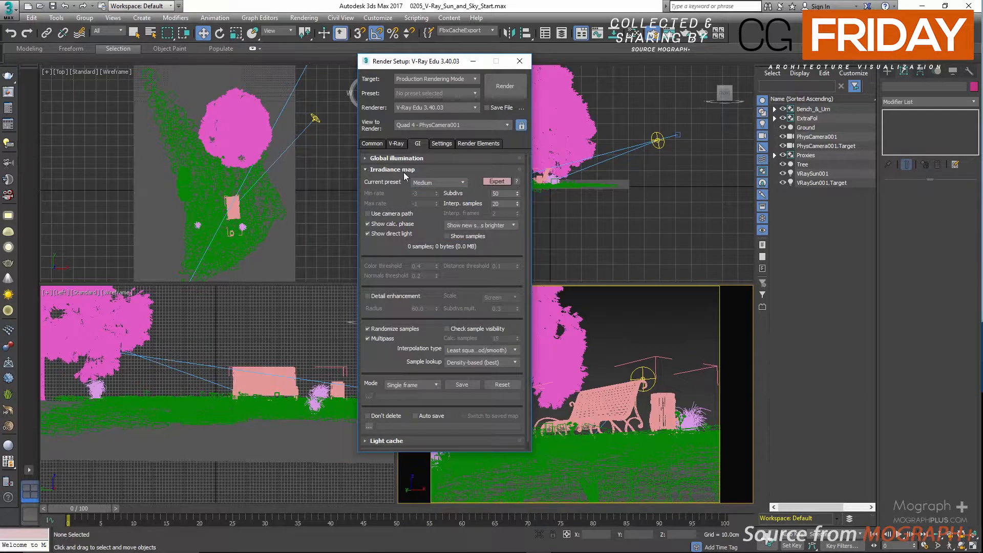
left_click(403, 170)
Enter a new subdivs value for the light cache
left_click(402, 180)
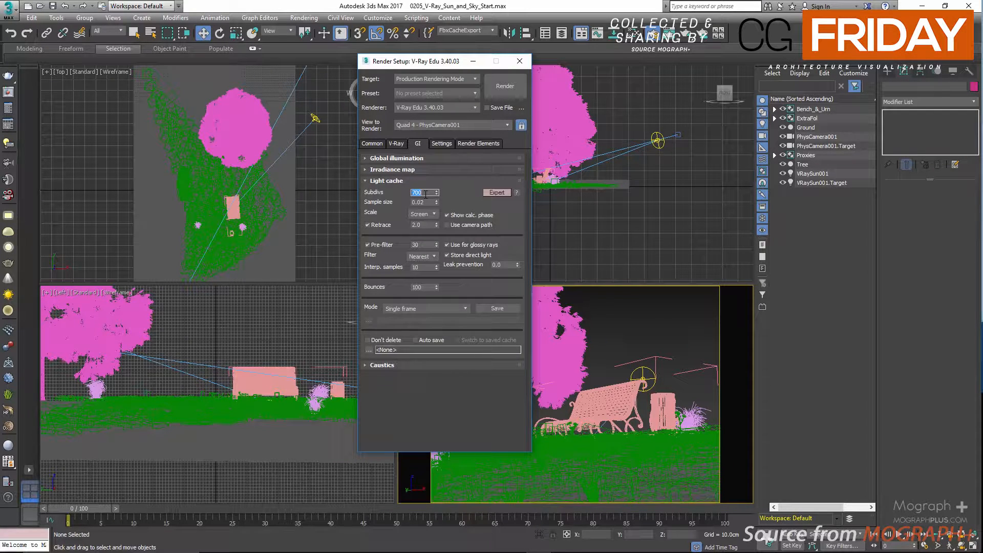
type("0")
key("Return")
left_click(402, 181)
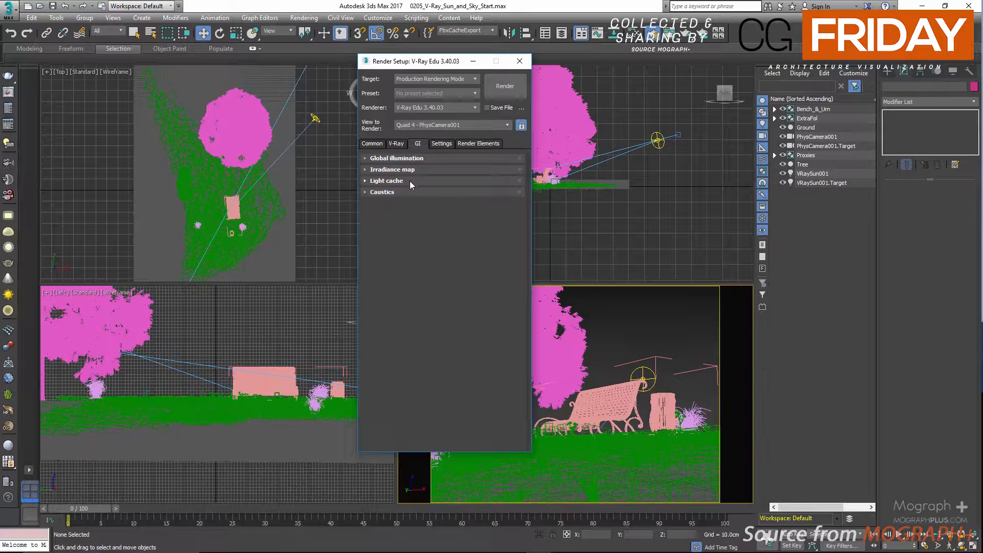
Add a VRayDenoiser render element, set its preset to Mild, and close Render Setup
left_click(472, 143)
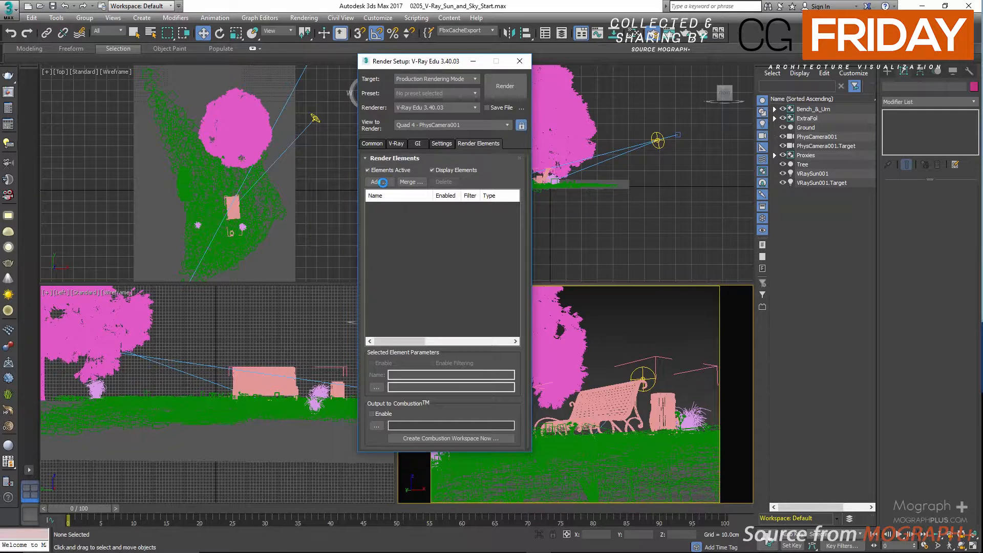
left_click(383, 183)
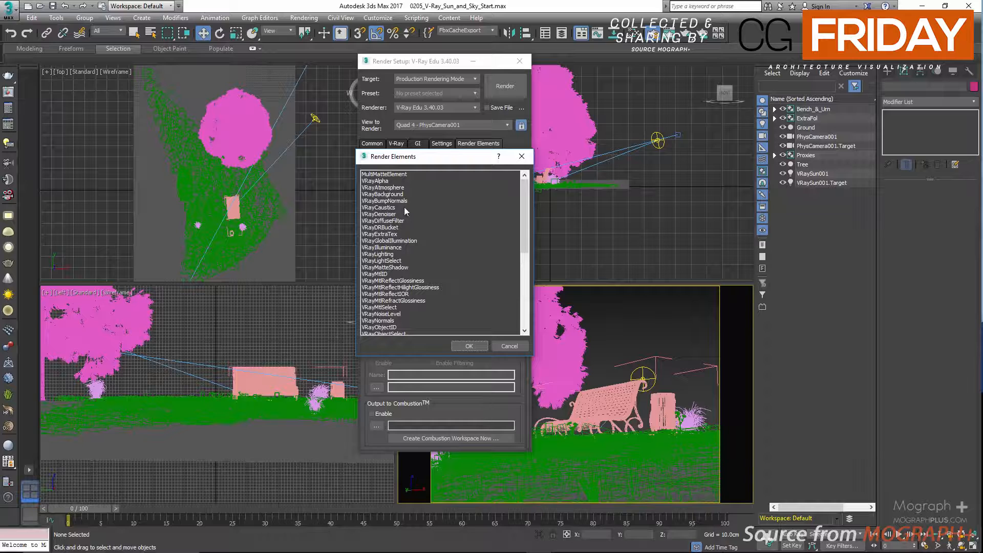
double_click(395, 214)
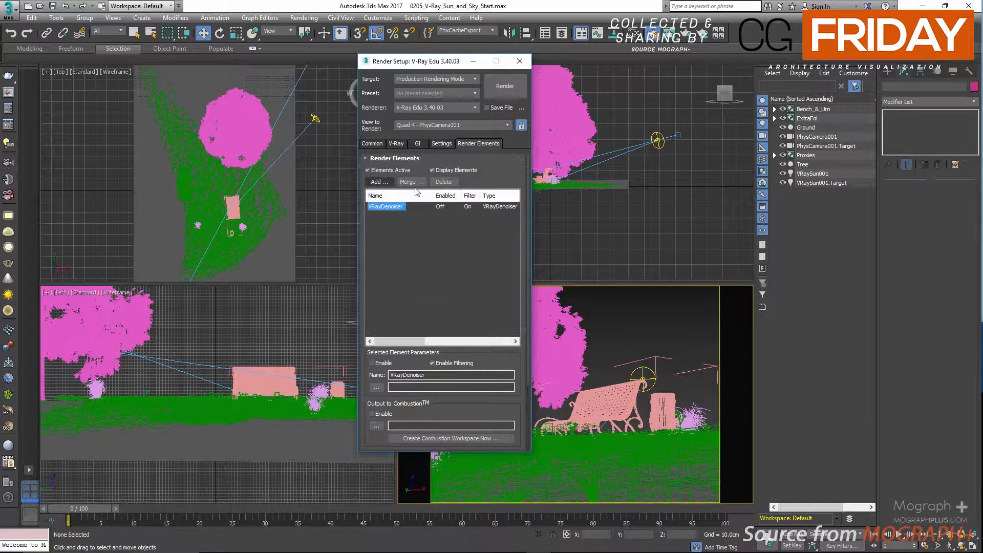
left_click(412, 159)
left_click(447, 194)
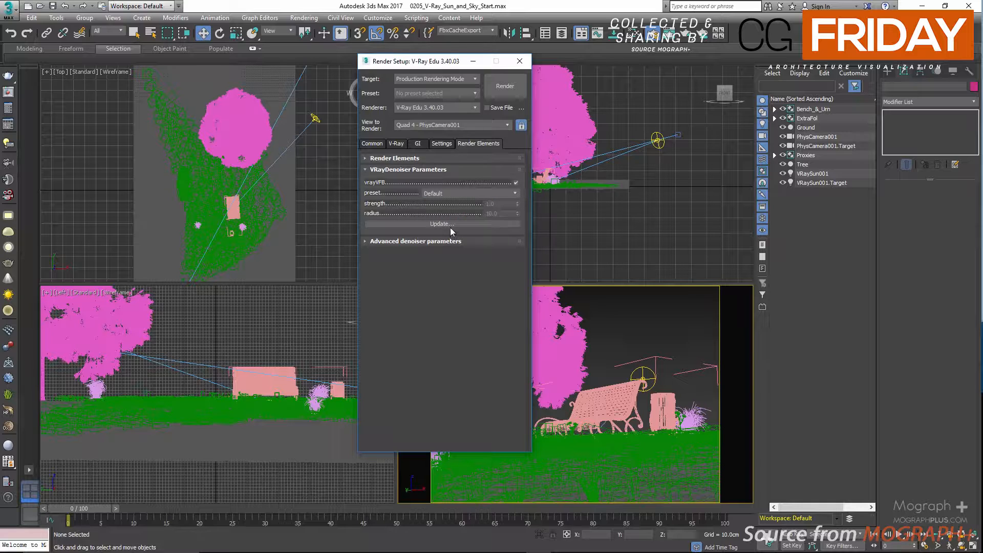
left_click(448, 203)
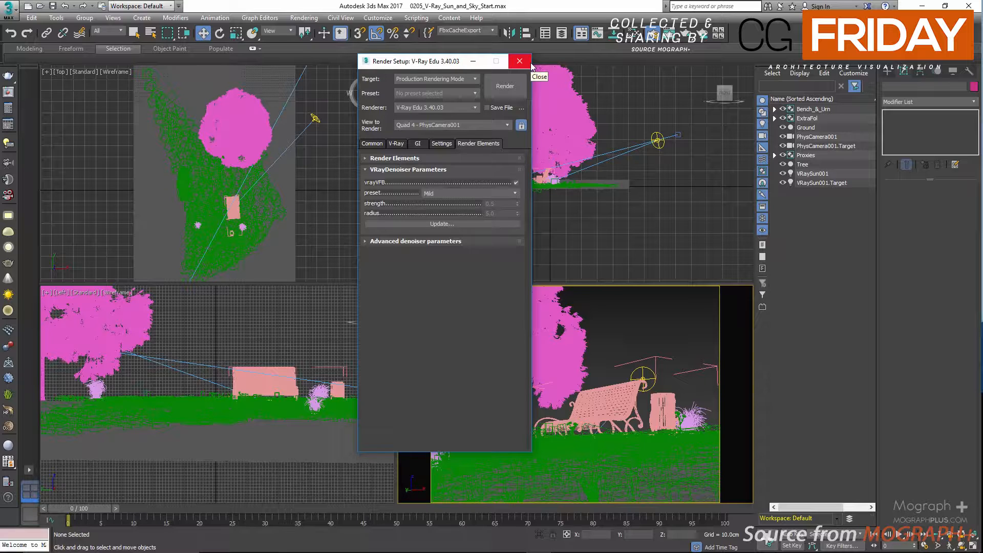
left_click(519, 61)
Show the V-Ray frame buffer and reposition VRaySun001 at X 243 cm and Z 69 cm
left_click(8, 93)
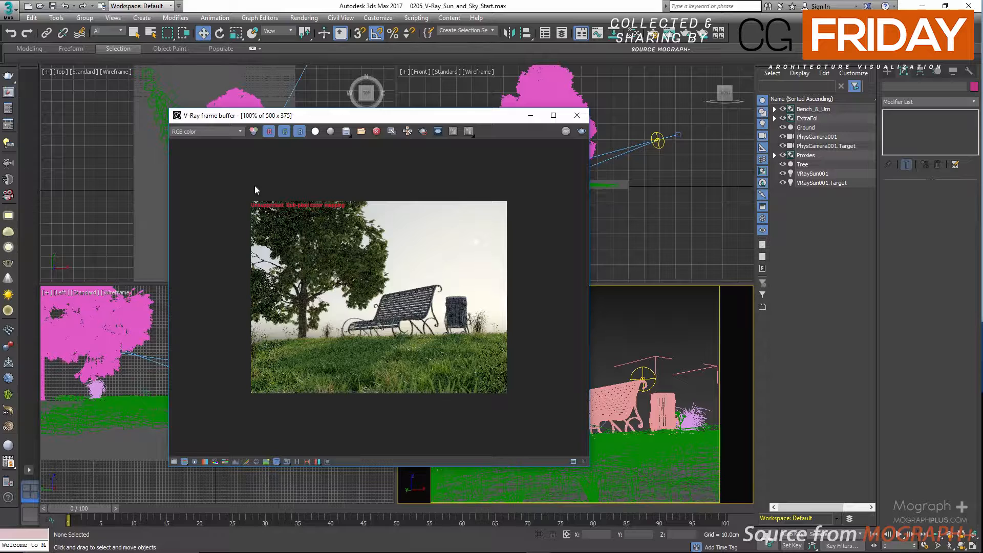
left_click_drag(469, 123, 253, 123)
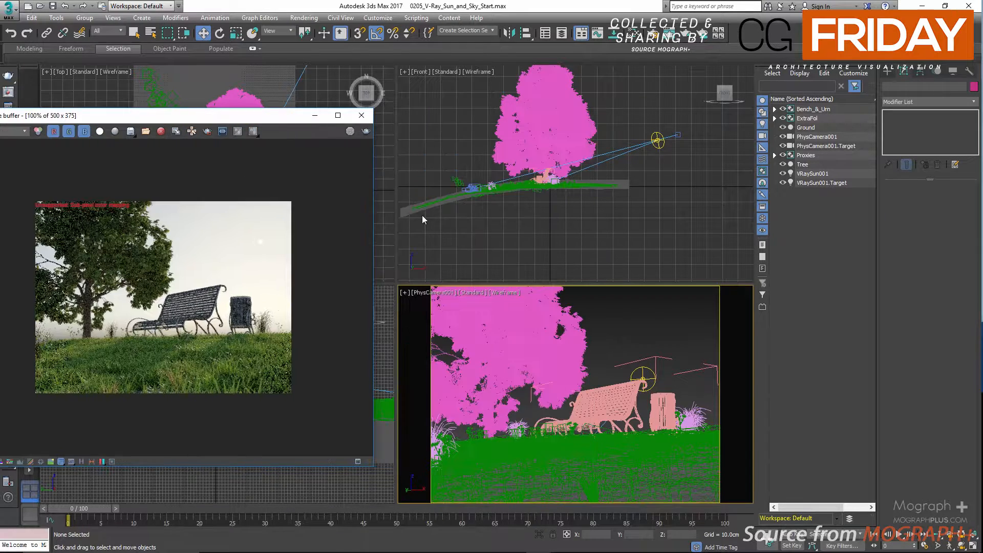
left_click(644, 376)
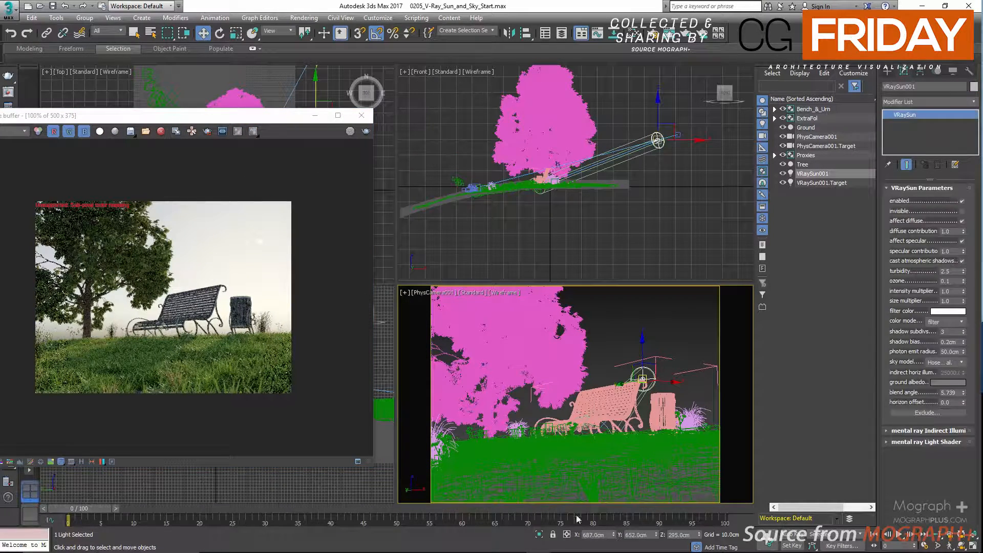
double_click(596, 535)
type("243")
key("Return")
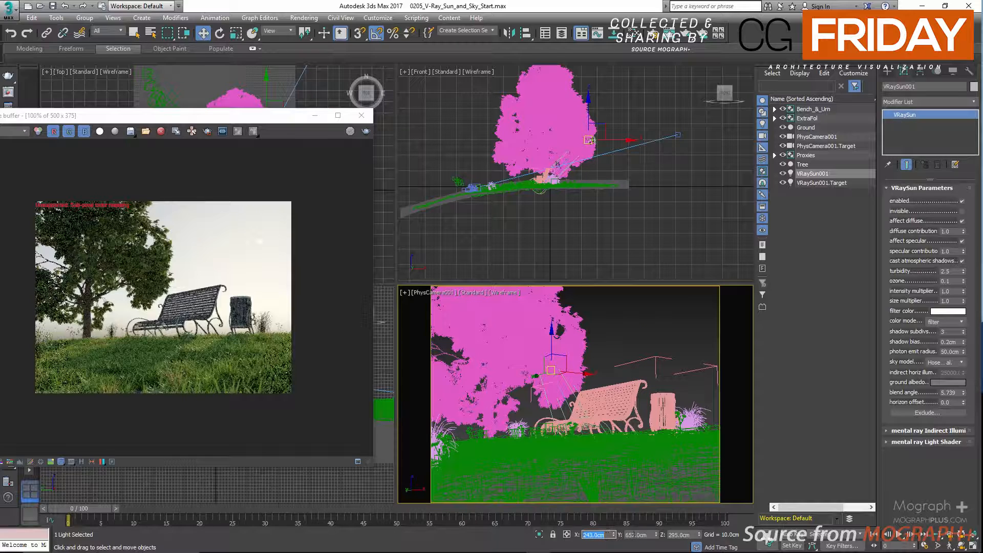
double_click(633, 534)
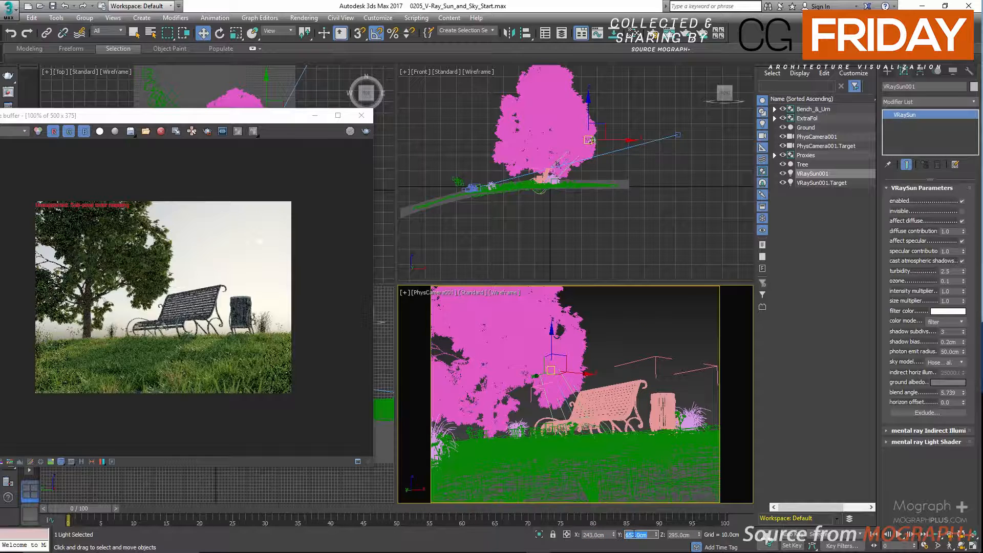
double_click(671, 534)
type("69")
key("Return")
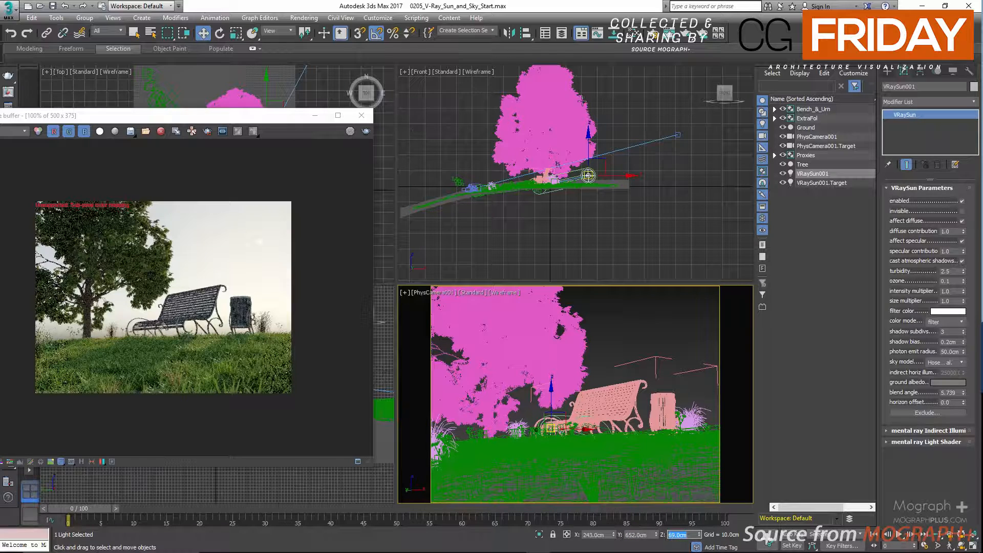
Load the 1600 x 1200 "Final Render, Height = 295" image from the render history and view it in a maximized frame buffer
left_click(685, 34)
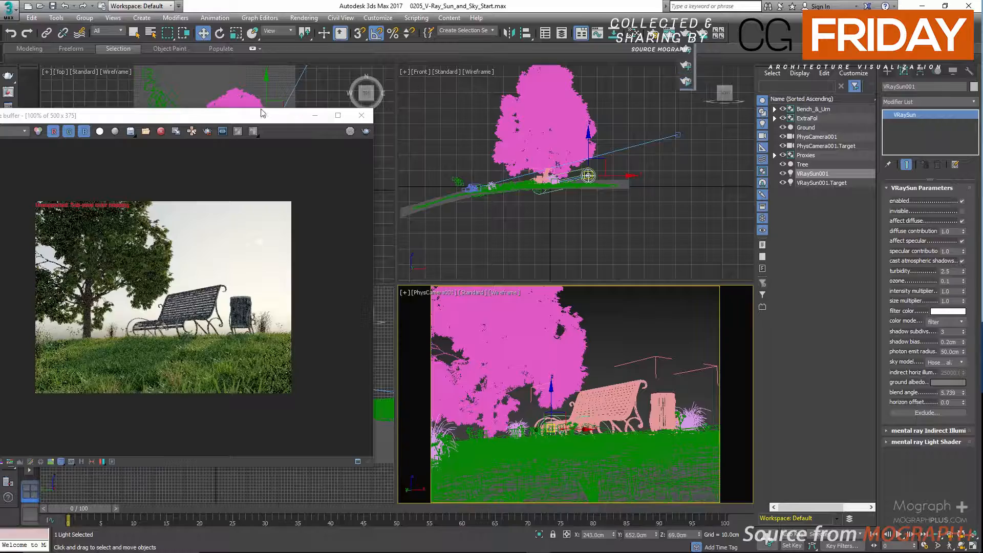
left_click_drag(279, 115, 644, 83)
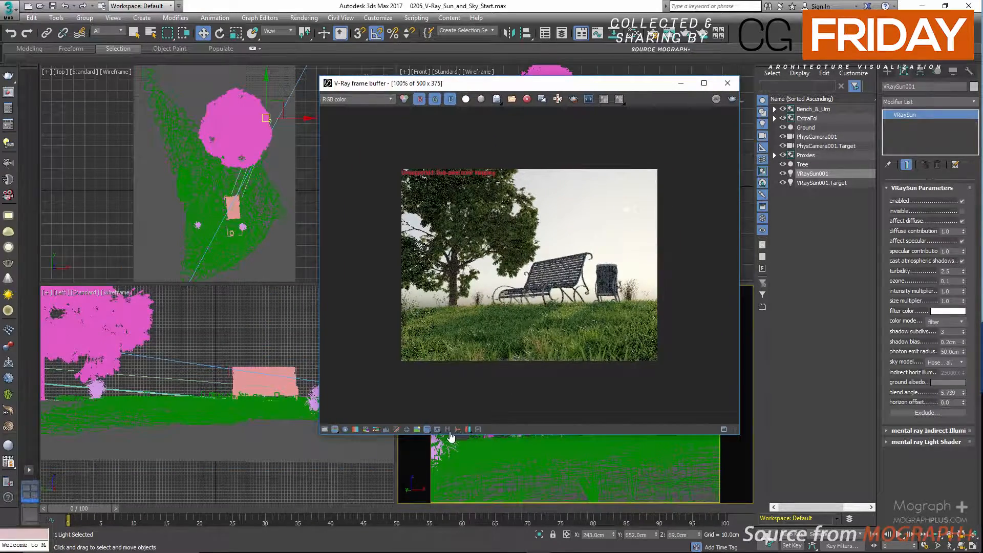
left_click(449, 431)
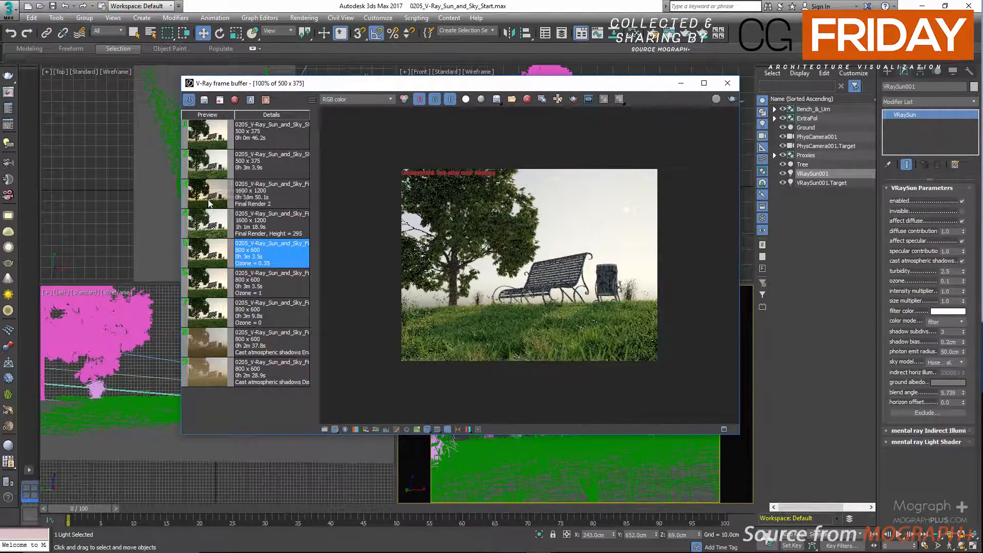
double_click(208, 220)
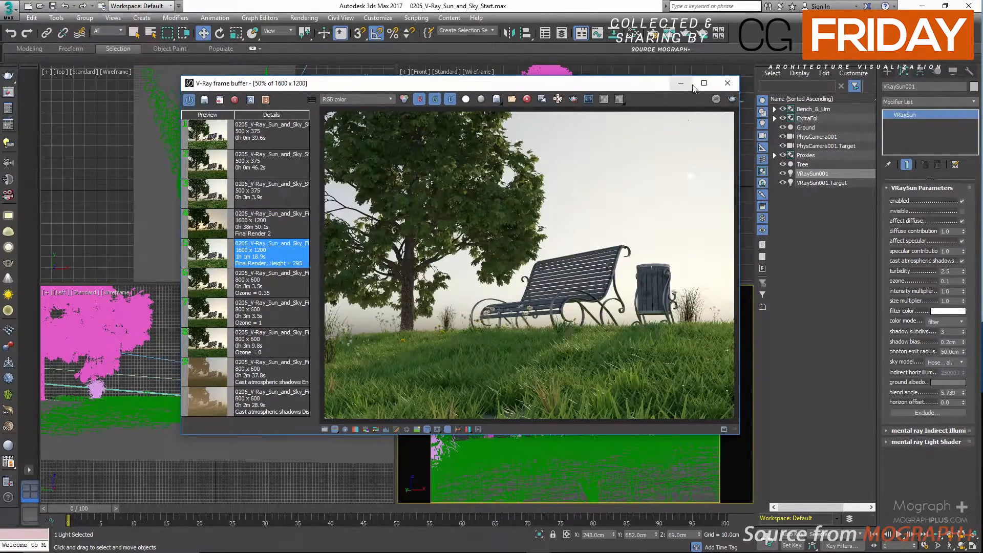
left_click(703, 83)
double_click(391, 403)
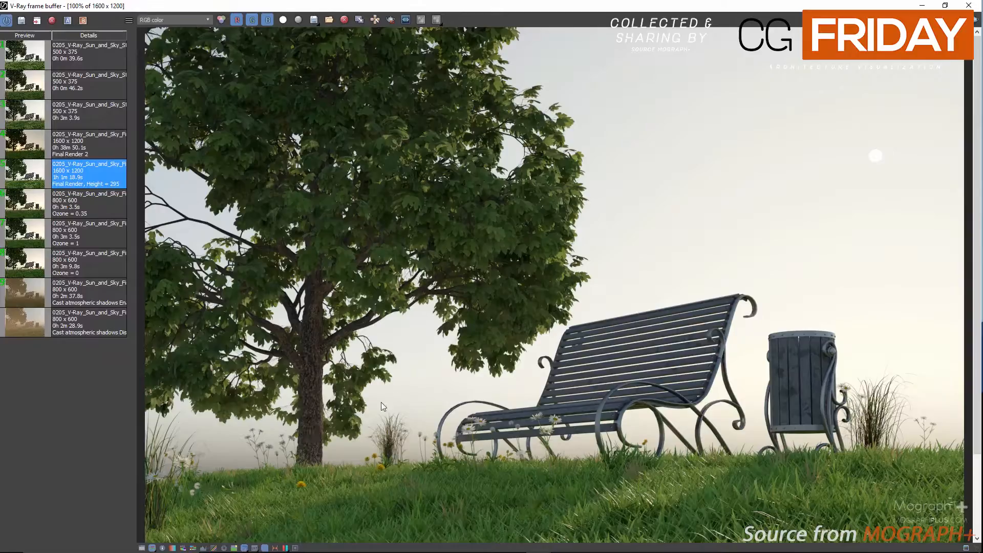
Show the frame buffer's color corrections and warm the render by raising the white balance temperature to about 8521
left_click(141, 548)
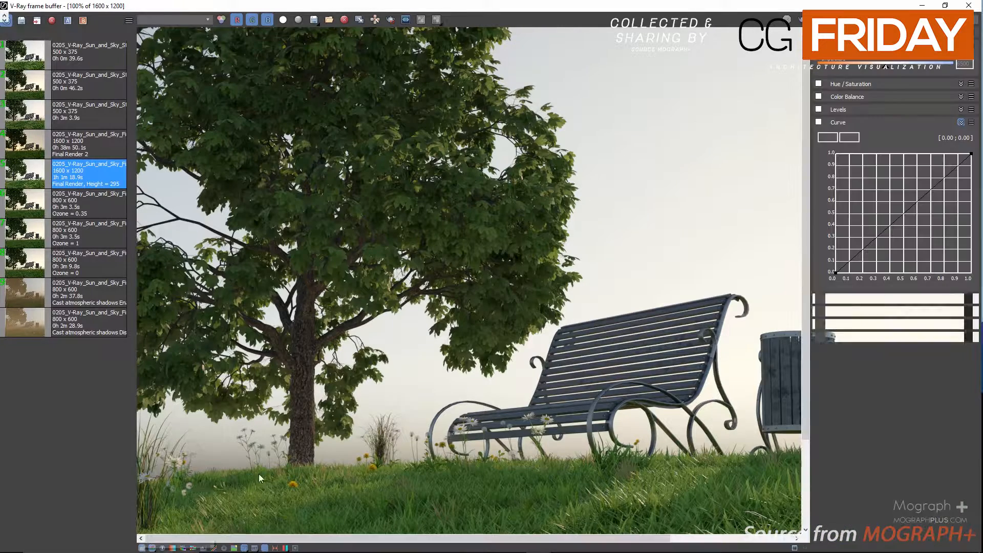
scroll(416, 320, "down", 1)
mouse_move(917, 63)
left_mouse_down()
mouse_move(900, 72)
mouse_move(926, 72)
left_mouse_up()
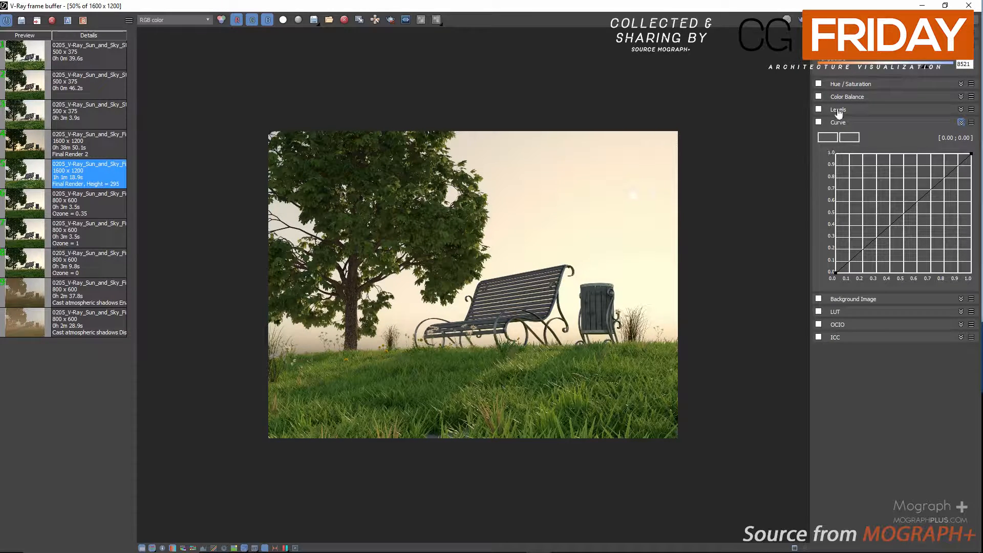
Apply color balance with shadows shifted about 0.14 toward blue and highlights toward yellow, toggling the correction to compare
left_click(818, 97)
left_click(860, 112)
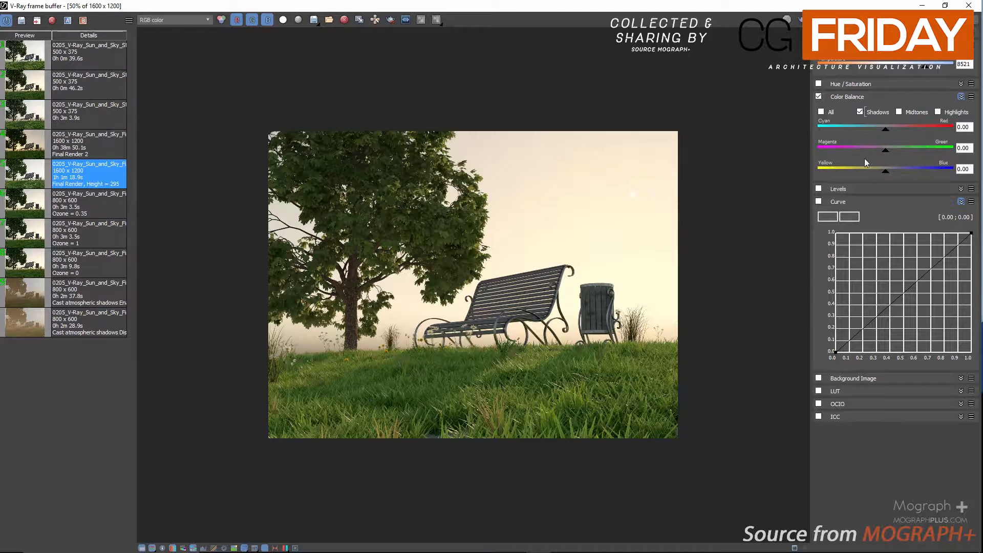
left_click_drag(886, 176, 894, 176)
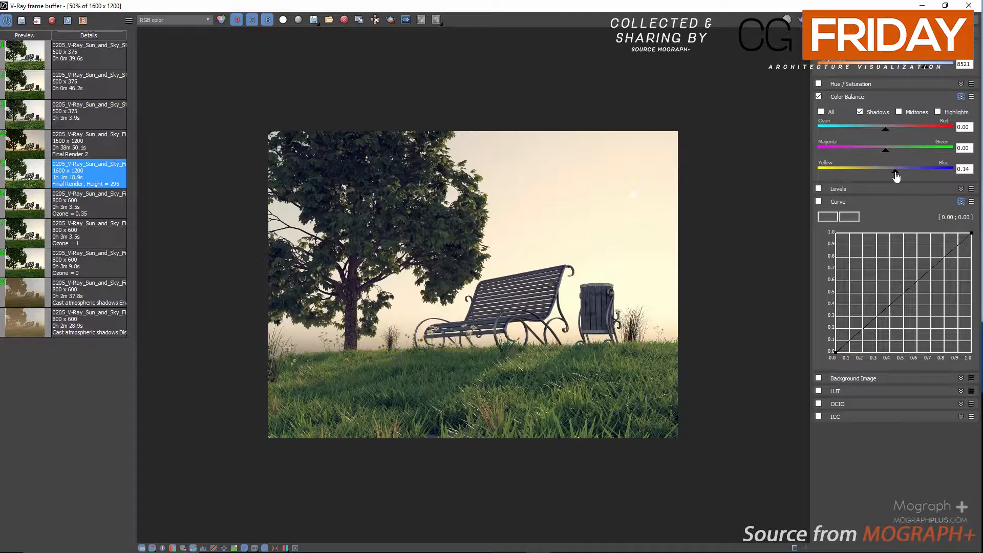
left_click(938, 112)
left_click_drag(885, 177, 855, 181)
left_click(818, 97)
left_click(818, 97)
left_click(818, 97)
Load "Final Render 2" from the render history and set its white balance temperature to 7700
left_click(100, 154)
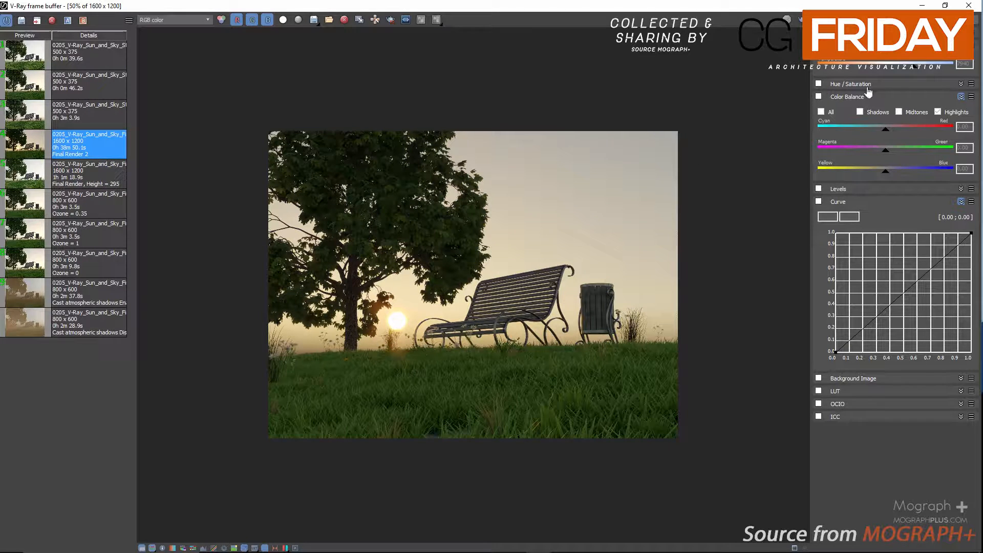
double_click(965, 64)
type("7700")
Enable the curve correction and bend the curve's dark end strongly downward to turn the tree and bench into silhouettes
left_click(818, 201)
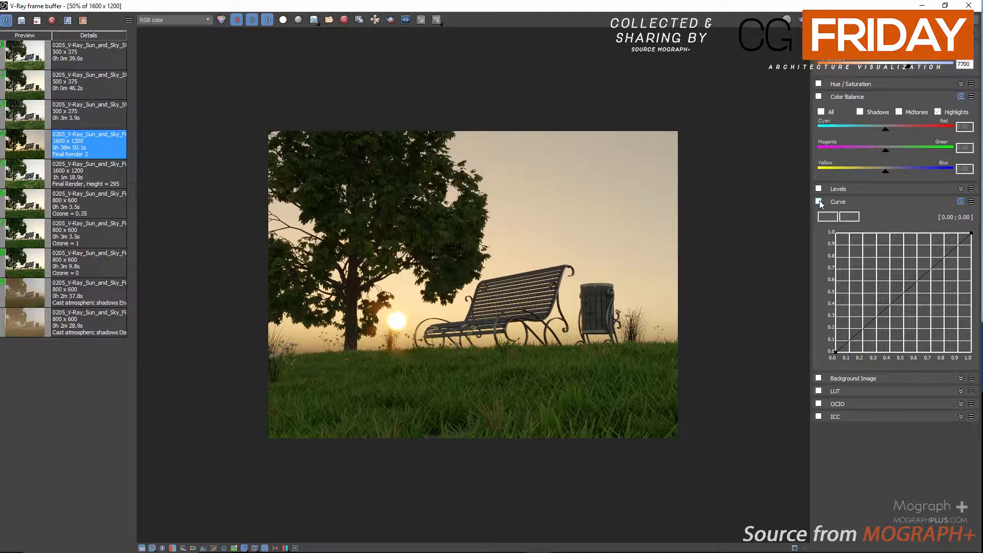
left_click(835, 351)
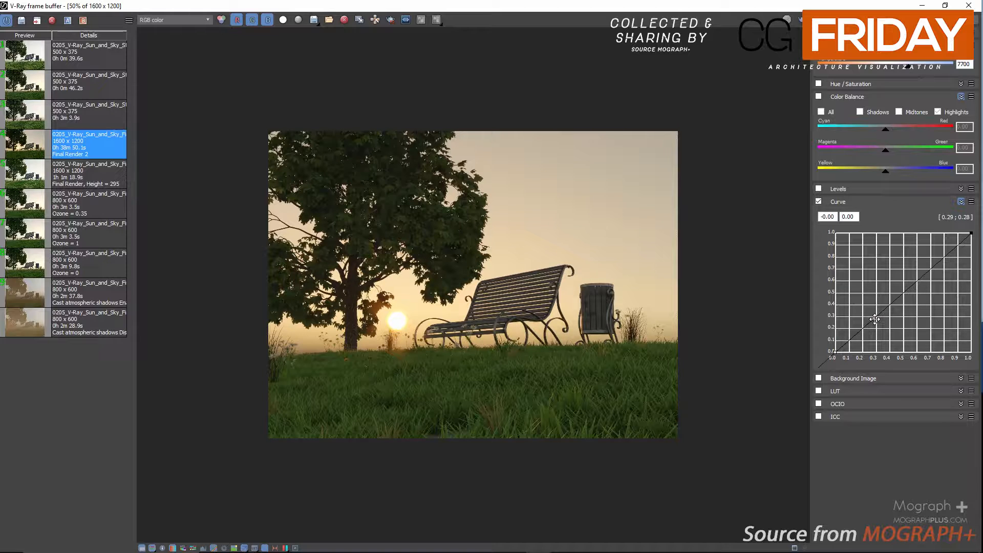
left_click_drag(874, 318, 922, 362)
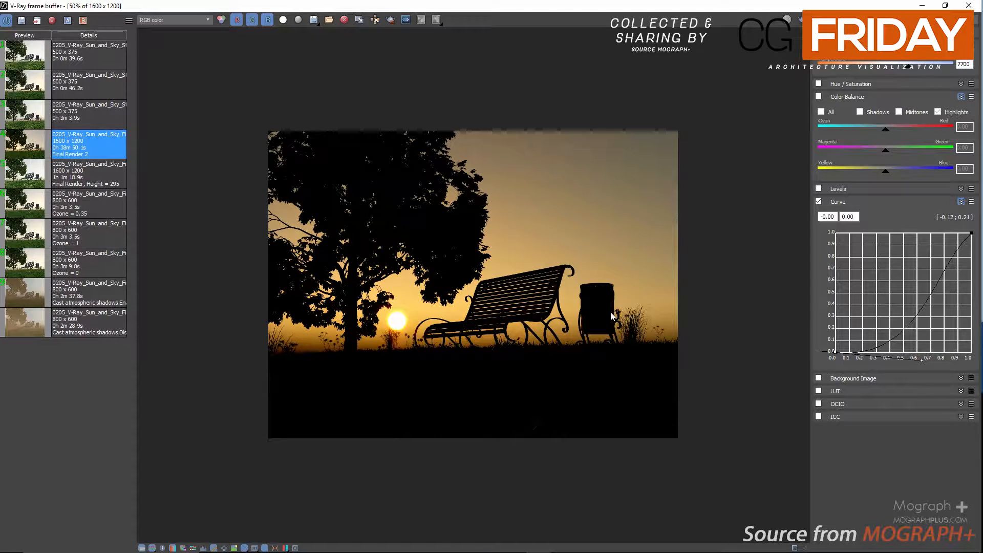
Show the lens effects settings, enable bloom with weight 2, and turn off interactive effect updating
scroll(542, 310, "up", 2)
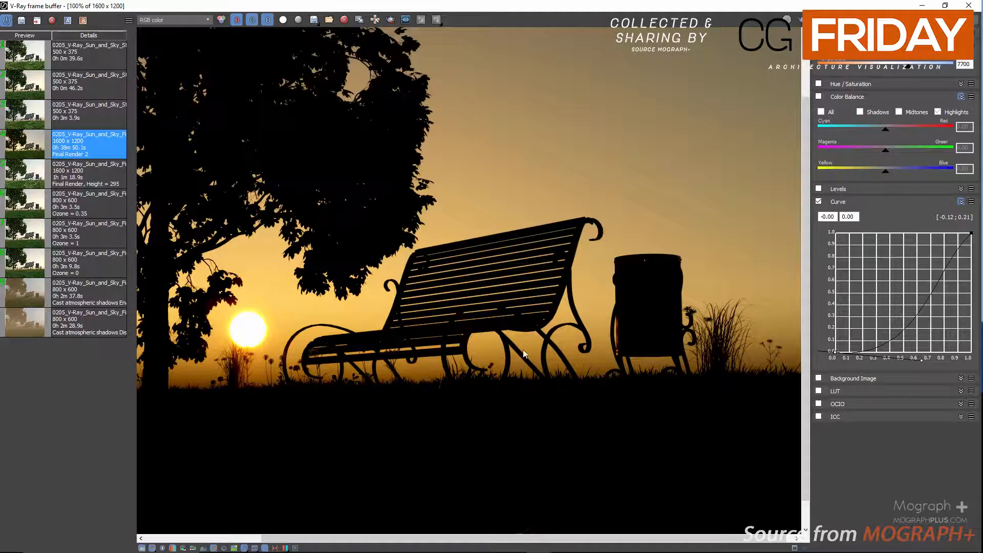
middle_click_drag(523, 377, 514, 346)
scroll(504, 248, "down", 2)
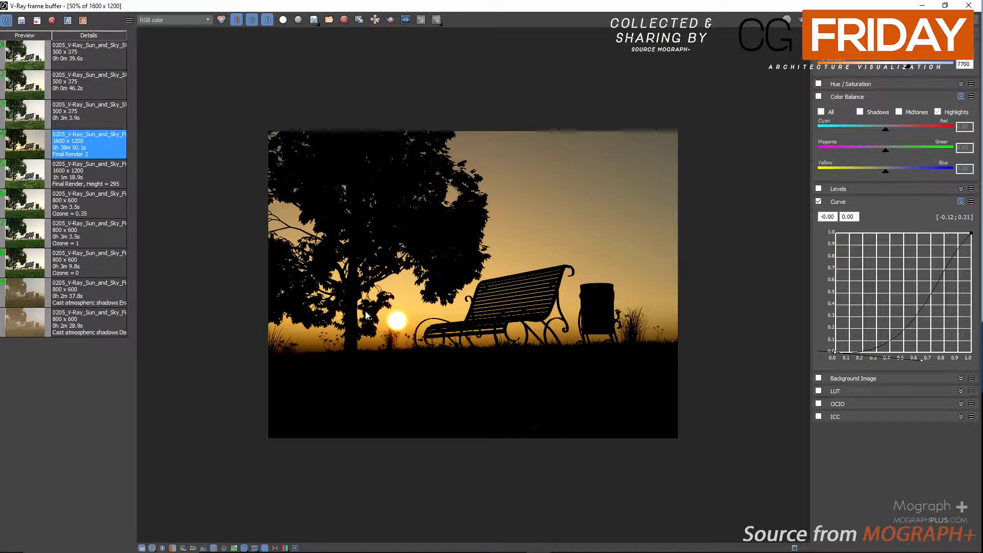
left_click(295, 548)
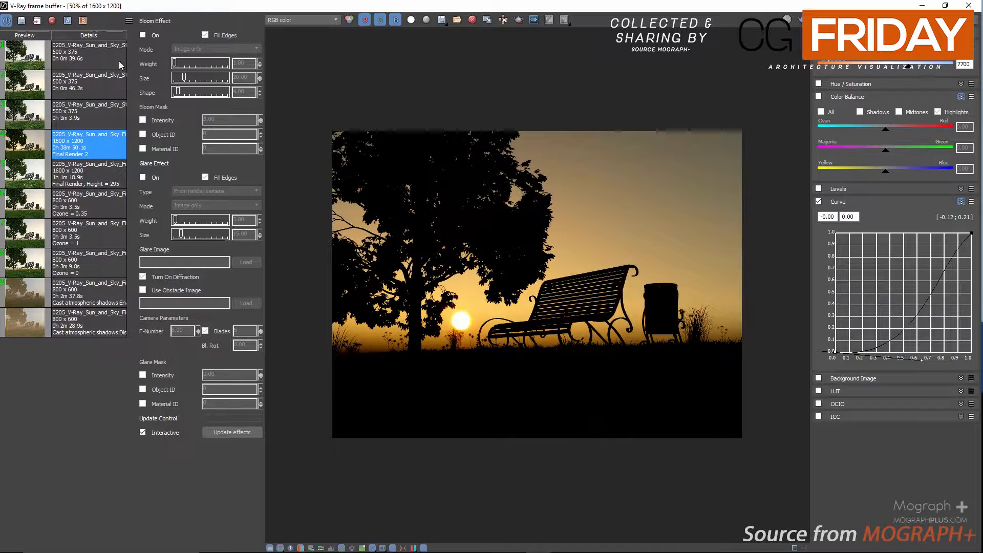
left_click(143, 35)
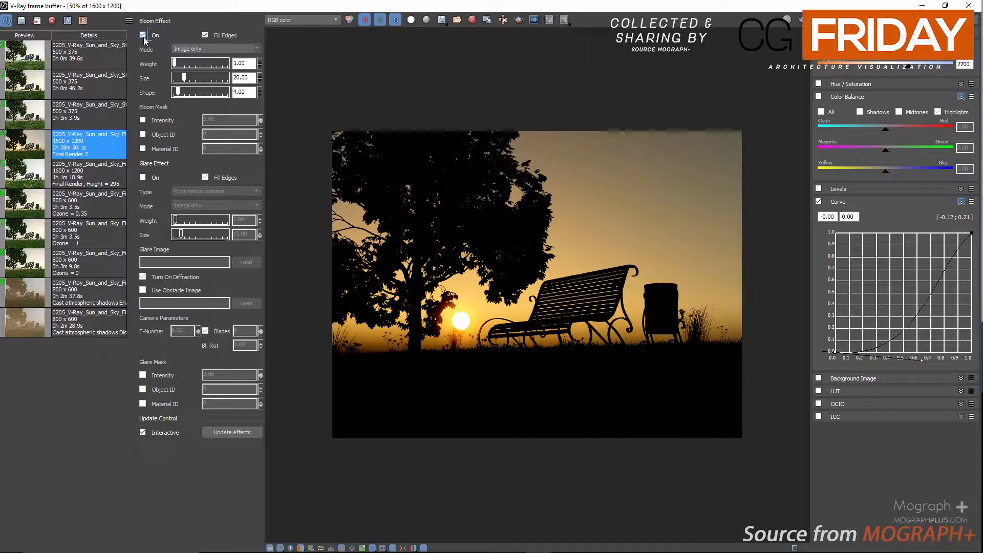
left_click(143, 433)
double_click(240, 62)
type("2")
key("Return")
Enable the glare effect with size 15 and update the effects on the render
left_click(143, 178)
double_click(241, 234)
type("1")
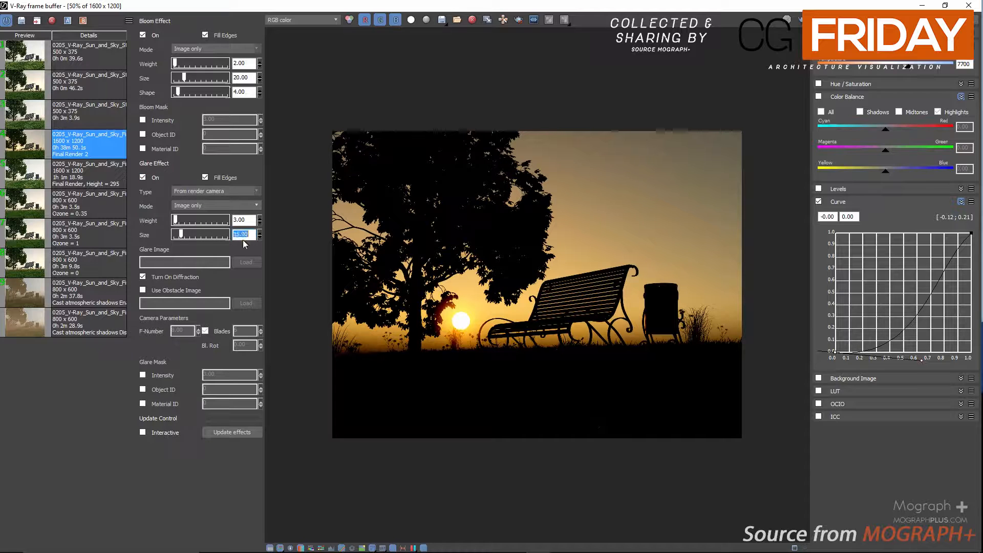
type("5")
left_click(233, 432)
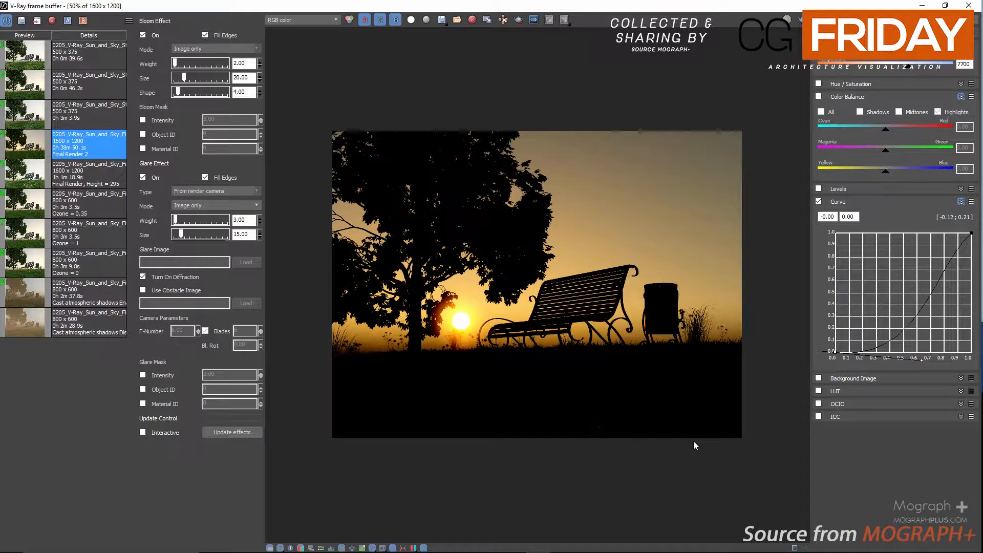
Examine the bloom and glare around the sun, tree and bench at full size and in the whole image
scroll(658, 380, "up", 1)
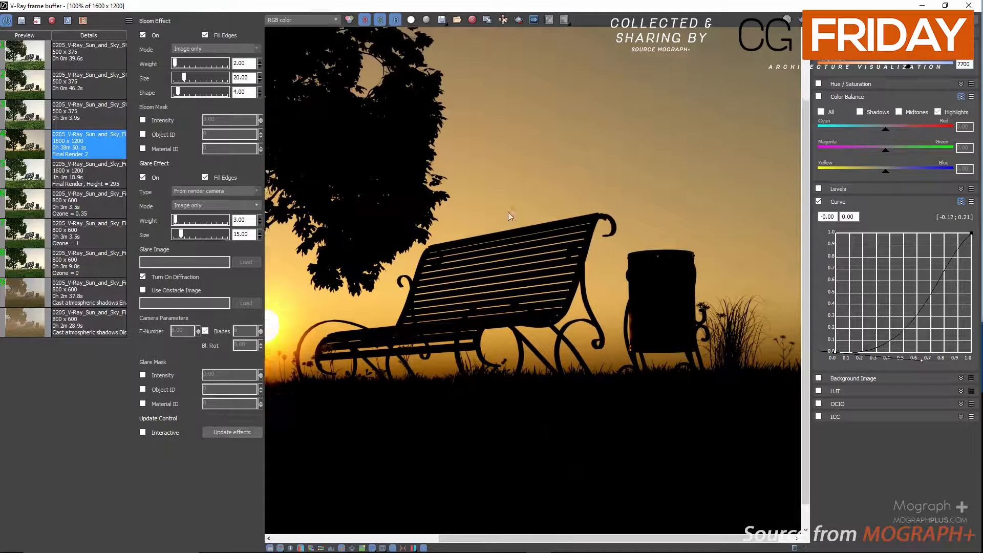
middle_click_drag(424, 222, 736, 200)
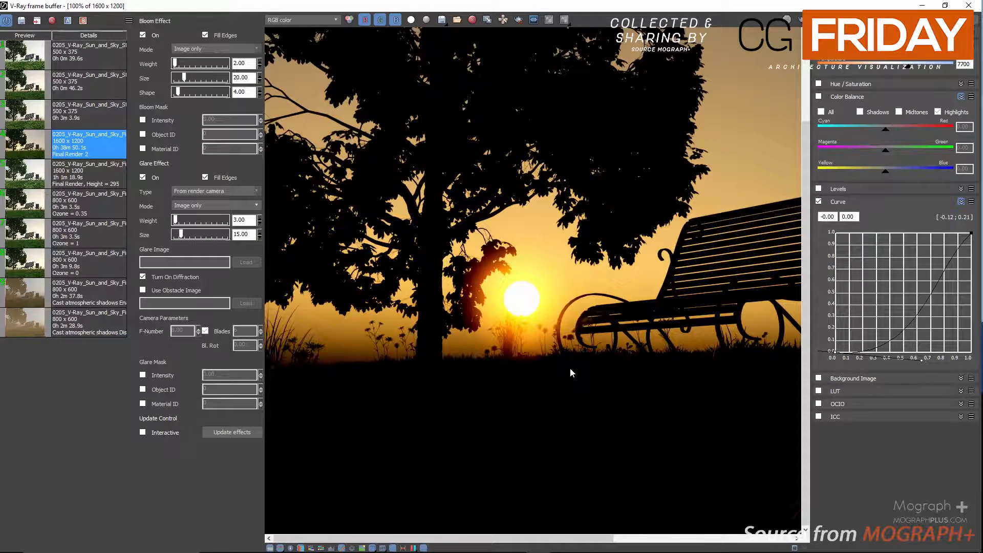
middle_click_drag(791, 321, 606, 322)
scroll(606, 322, "down", 1)
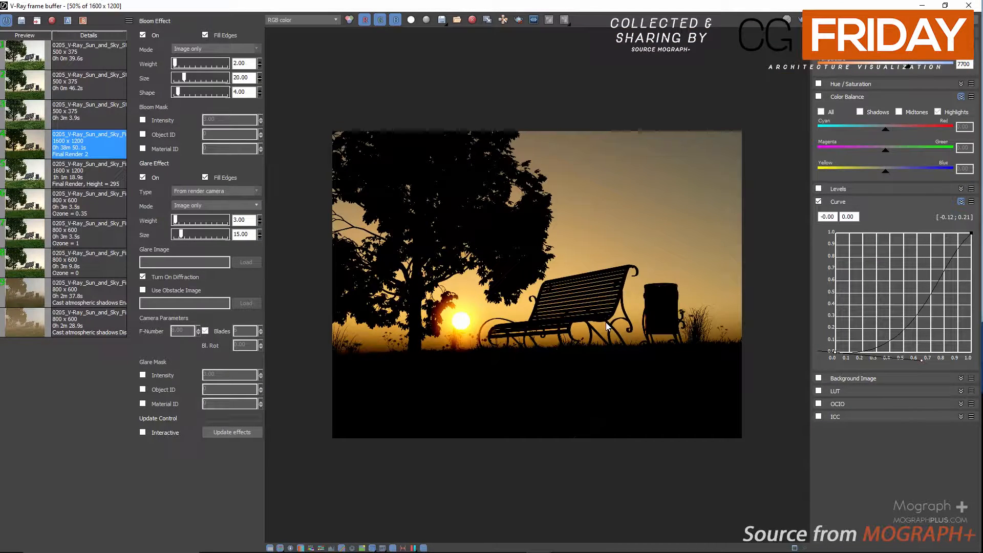
scroll(605, 322, "up", 1)
scroll(605, 321, "down", 1)
scroll(482, 352, "up", 1)
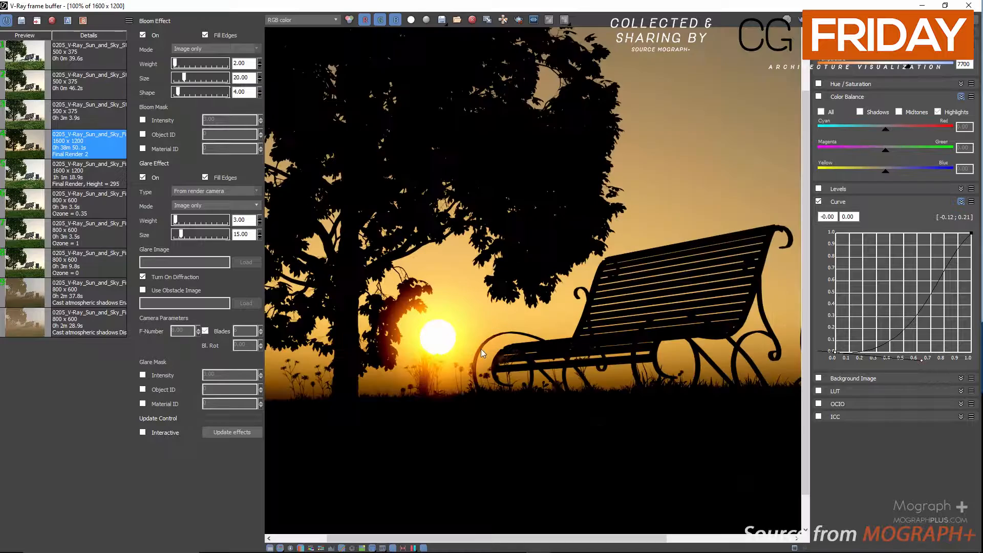
Hide the lens effects, color corrections and render history so only the rendered image remains in the frame buffer
left_click(290, 546)
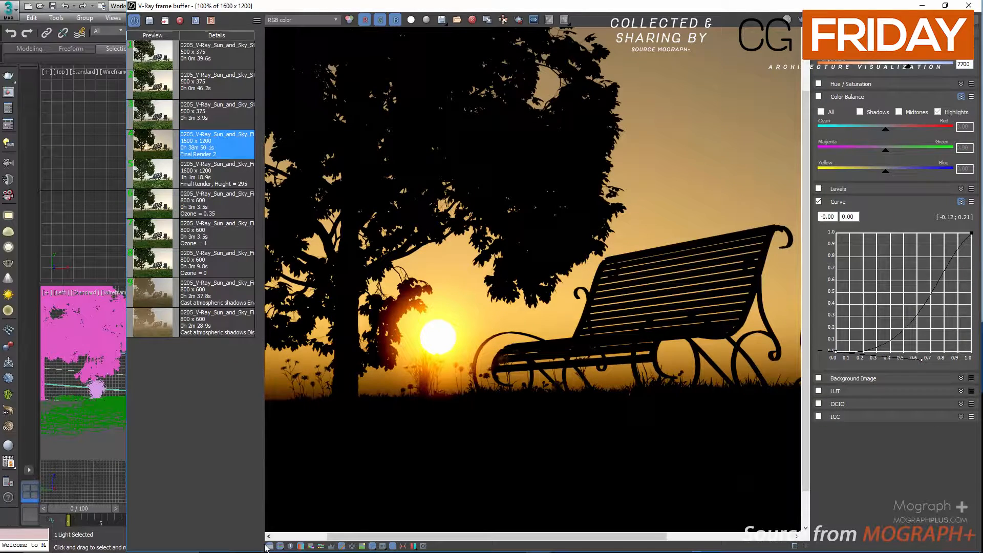
left_click(269, 547)
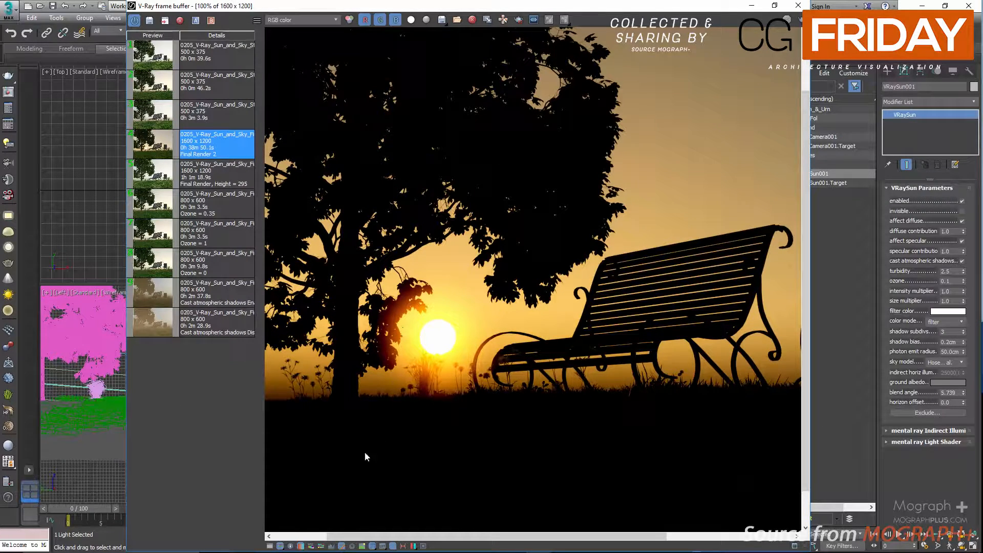
left_click(379, 547)
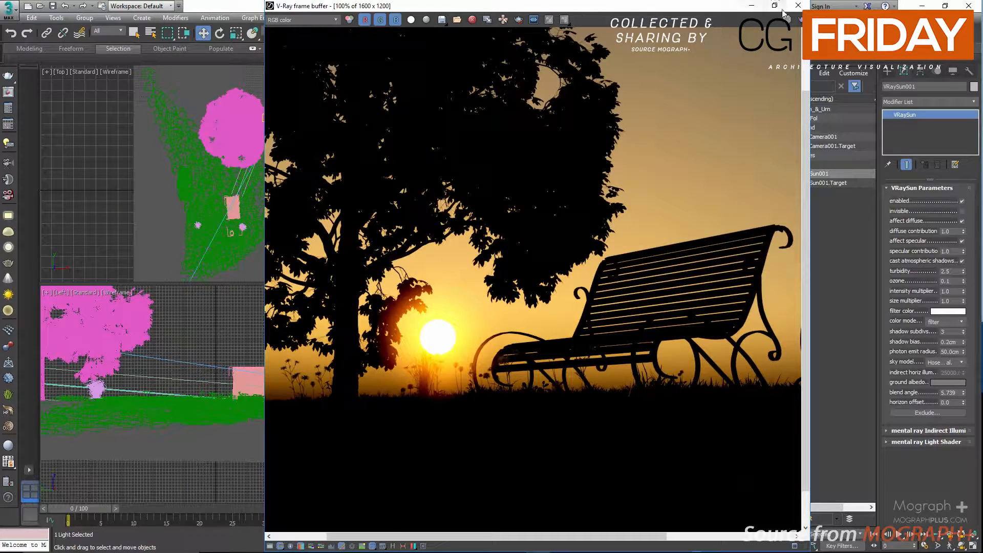